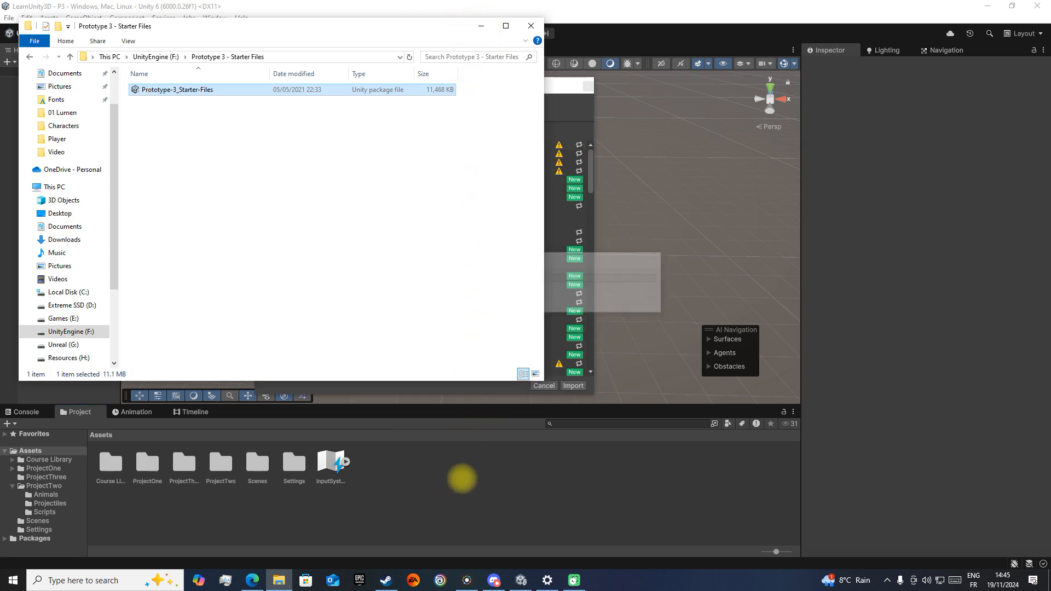
Review the asset list of the Prototype-3_Starter-Files package and import all of its selected assets
{"action": "left_click", "coordinate": [481, 25]}
{"action": "scroll", "coordinate": [435, 228], "scroll_direction": "down", "scroll_amount": 15}
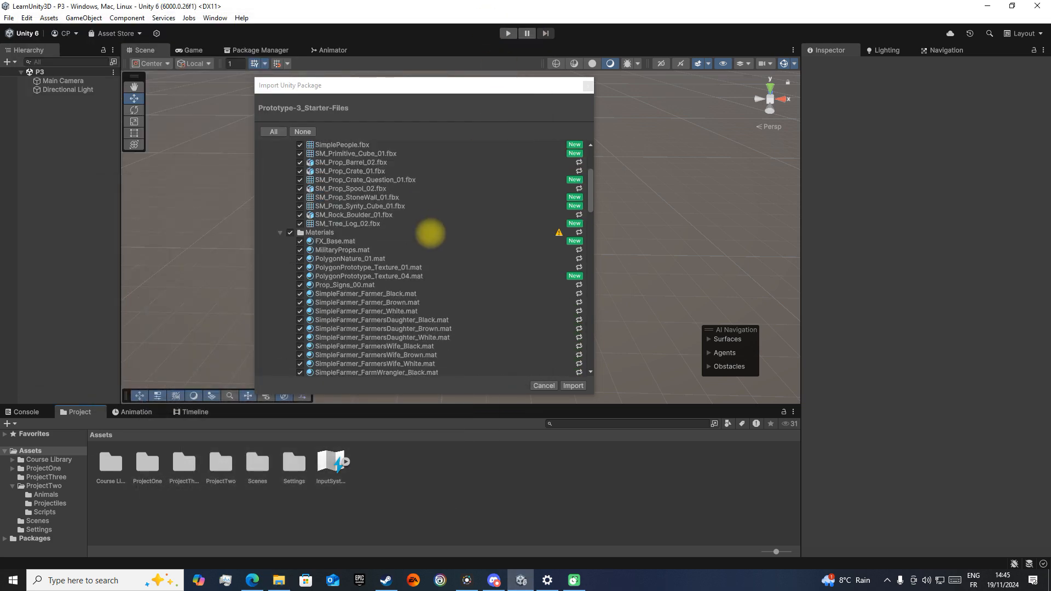
{"action": "scroll", "coordinate": [462, 252], "scroll_direction": "down", "scroll_amount": 20}
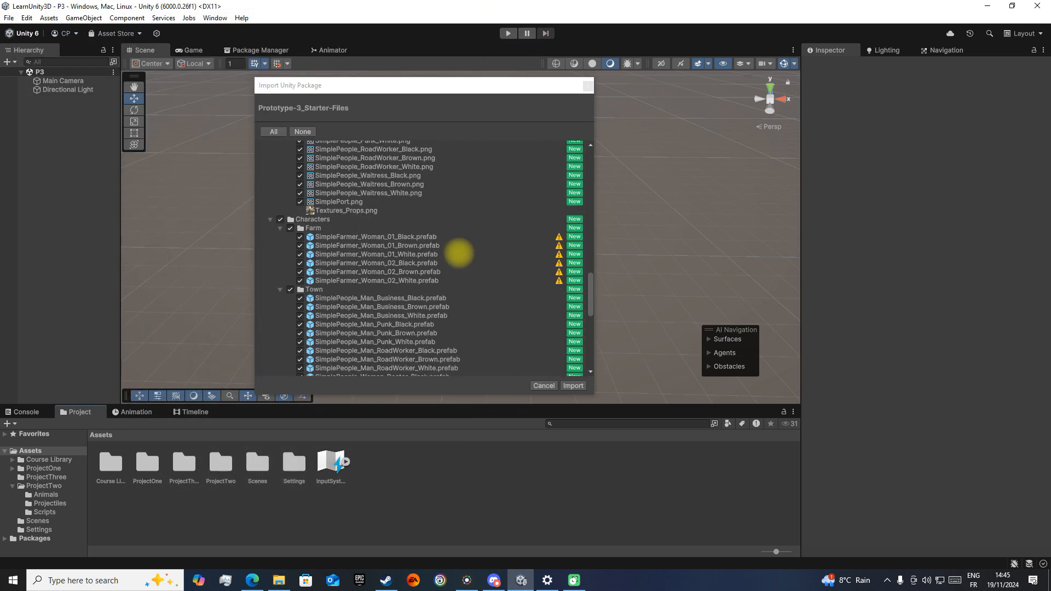
{"action": "scroll", "coordinate": [433, 268], "scroll_direction": "up", "scroll_amount": 5}
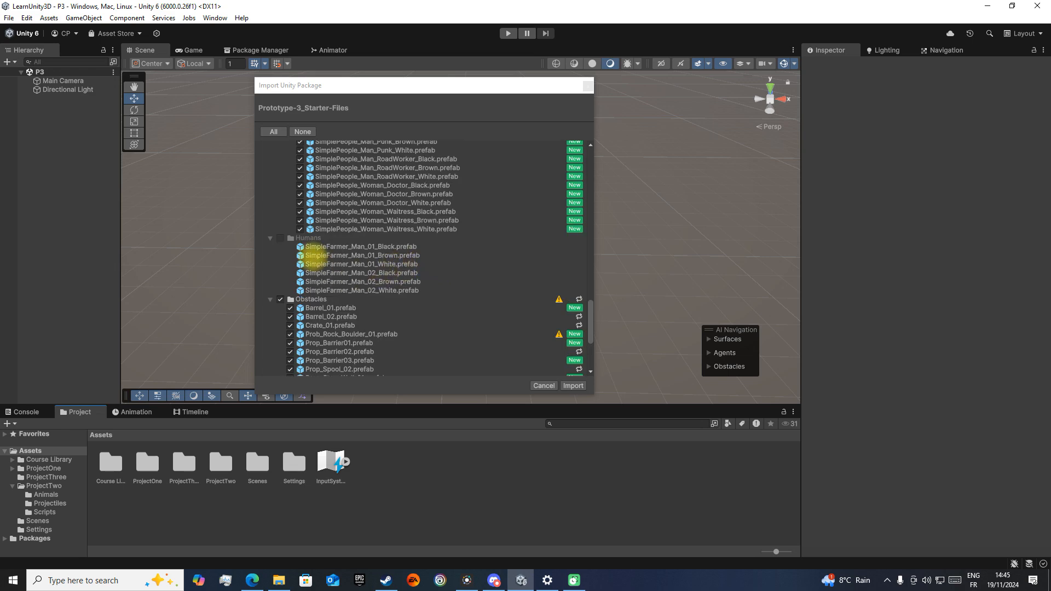
{"action": "scroll", "coordinate": [369, 267], "scroll_direction": "up", "scroll_amount": 1}
{"action": "scroll", "coordinate": [383, 271], "scroll_direction": "down", "scroll_amount": 6}
{"action": "scroll", "coordinate": [587, 345], "scroll_direction": "down", "scroll_amount": 2}
{"action": "left_click_drag", "start_coordinate": [591, 354], "coordinate": [594, 129]}
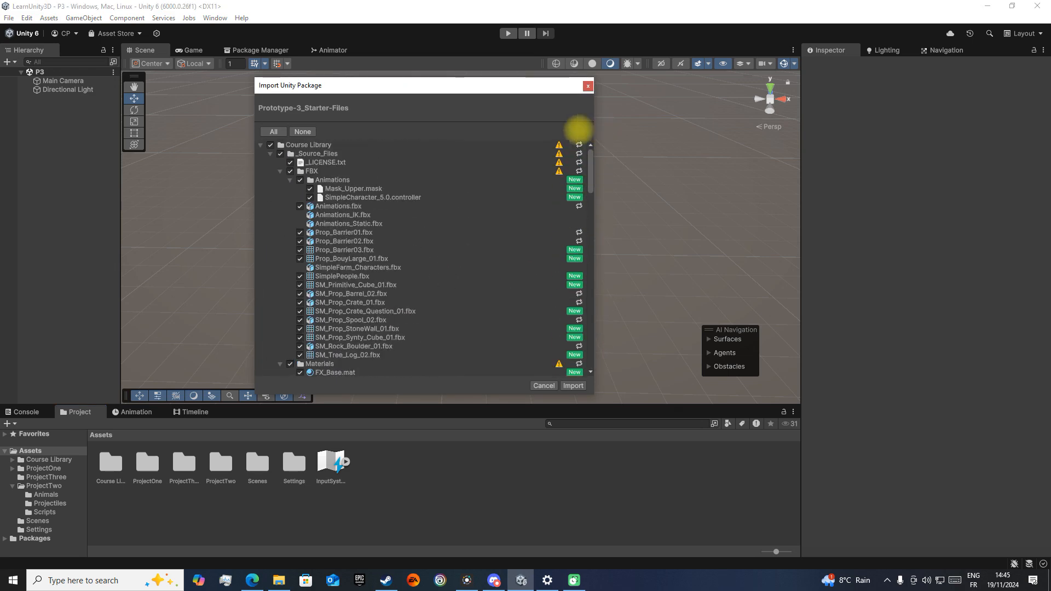
{"action": "left_click", "coordinate": [573, 384]}
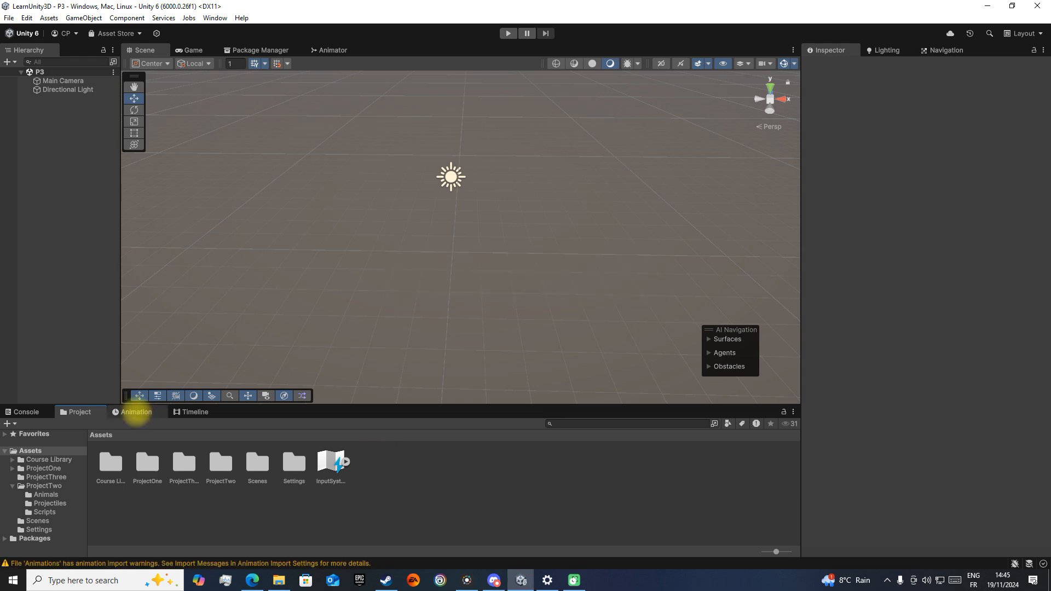
Review the package import warnings in the console, down to the one about the Animations file
{"action": "left_click", "coordinate": [21, 412]}
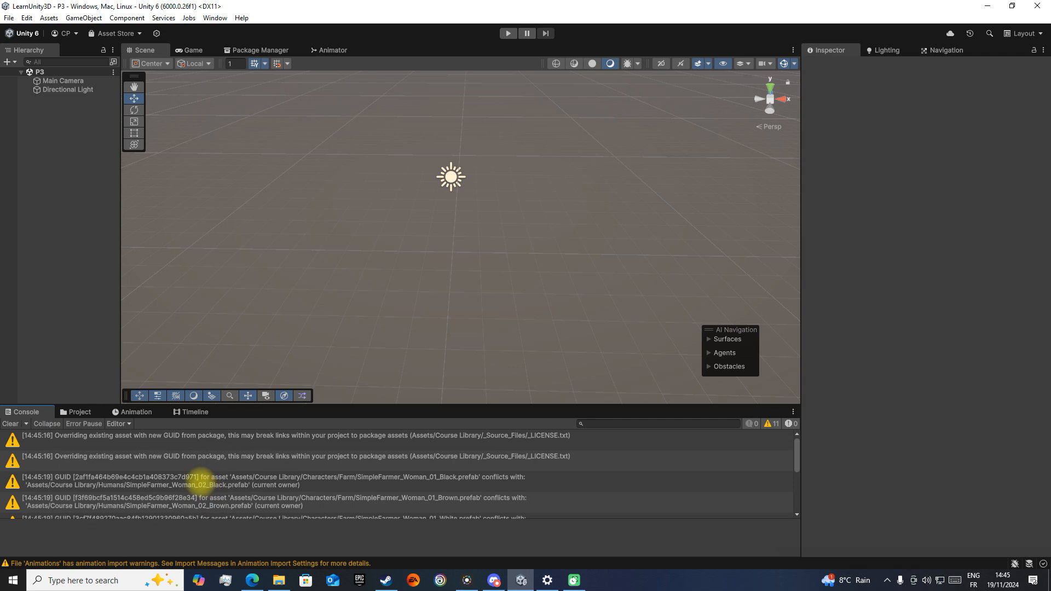
{"action": "scroll", "coordinate": [108, 468], "scroll_direction": "down", "scroll_amount": 3}
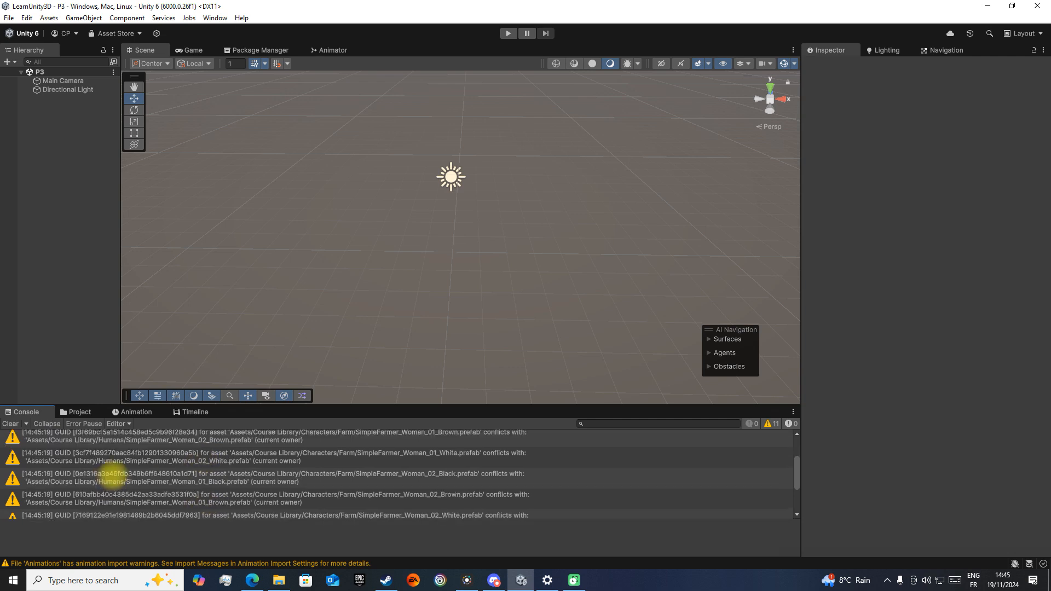
{"action": "scroll", "coordinate": [113, 475], "scroll_direction": "down", "scroll_amount": 3}
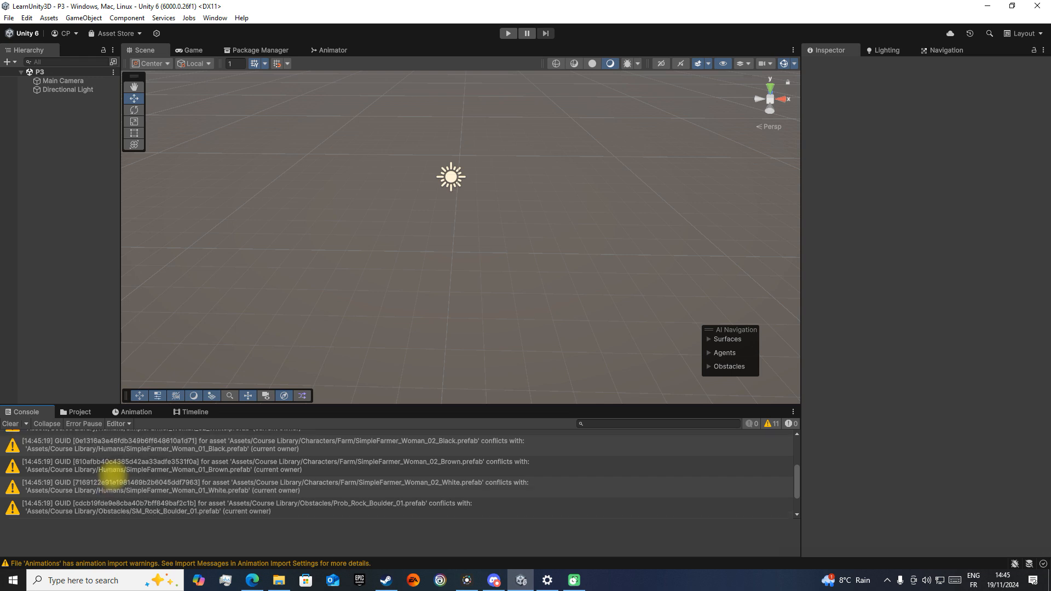
{"action": "left_click", "coordinate": [113, 475]}
{"action": "left_click", "coordinate": [120, 488]}
{"action": "left_click", "coordinate": [117, 503]}
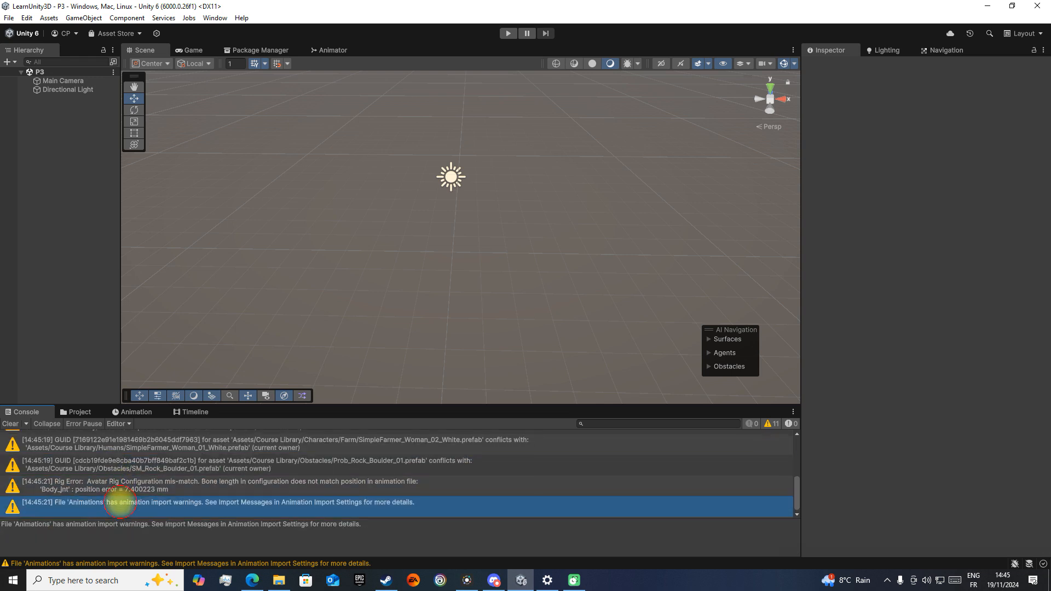
Browse the project's Course Library and its _Source_Files folder, and return to the Assets root
{"action": "left_click", "coordinate": [76, 413]}
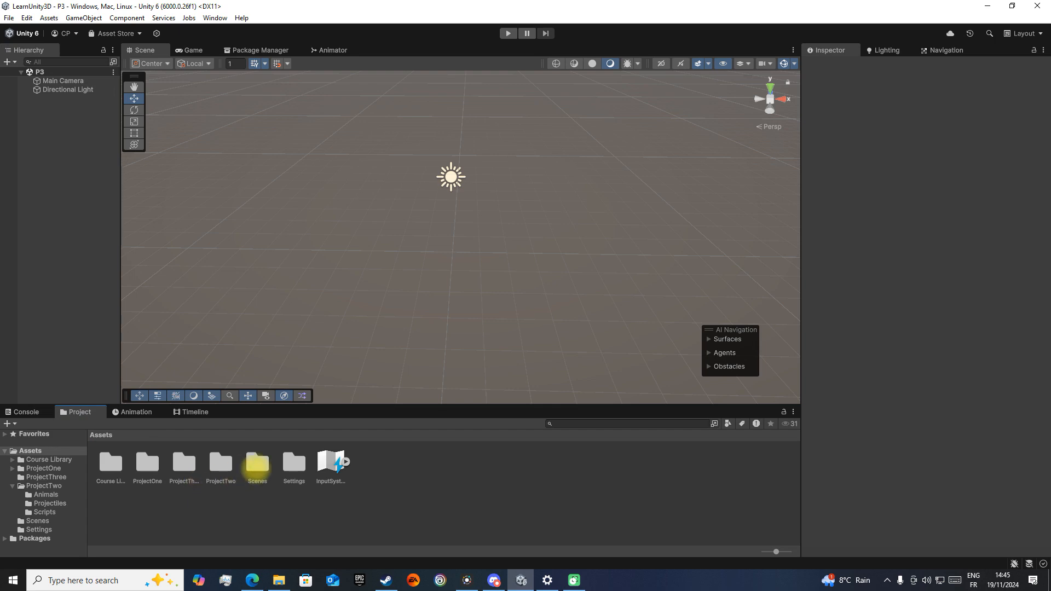
{"action": "left_click", "coordinate": [257, 464]}
{"action": "double_click", "coordinate": [110, 464]}
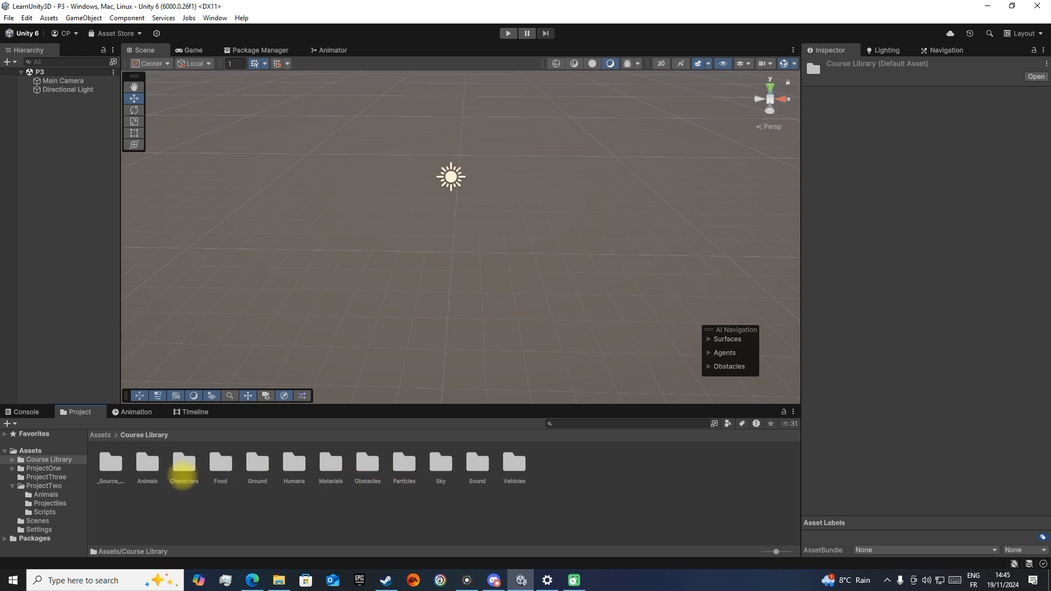
{"action": "double_click", "coordinate": [109, 466]}
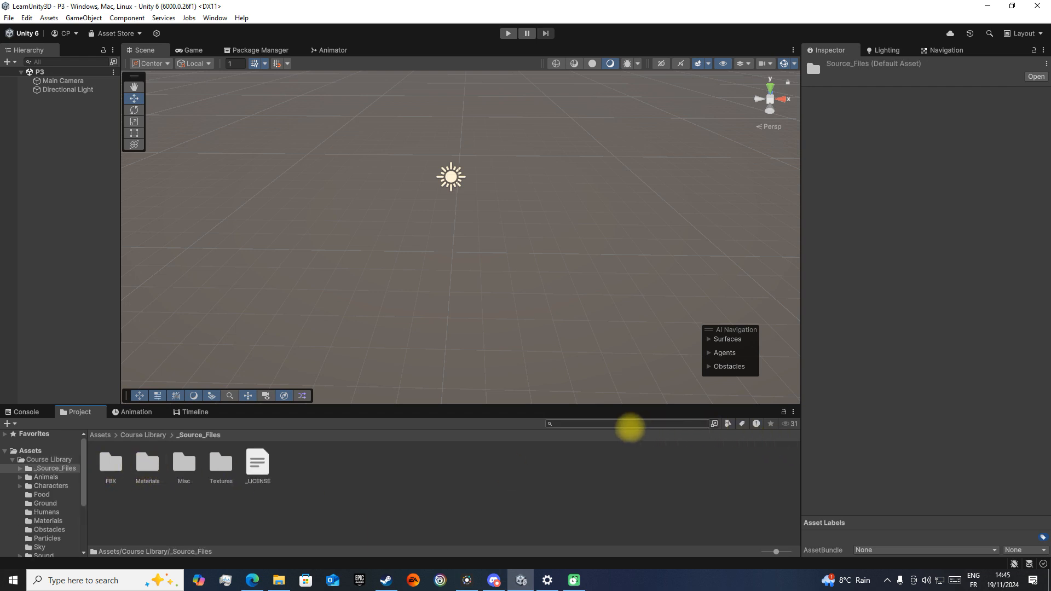
{"action": "left_click", "coordinate": [147, 441]}
{"action": "left_click", "coordinate": [144, 435]}
{"action": "left_click", "coordinate": [100, 435]}
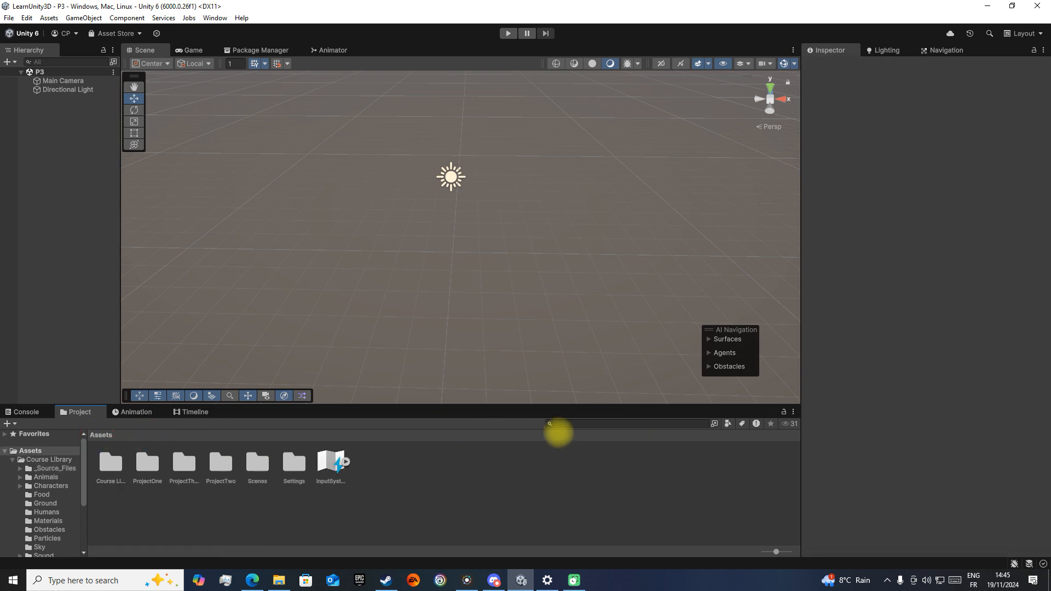
Search the project assets for "Sam" and open the SampleScene scene
{"action": "left_click", "coordinate": [577, 423]}
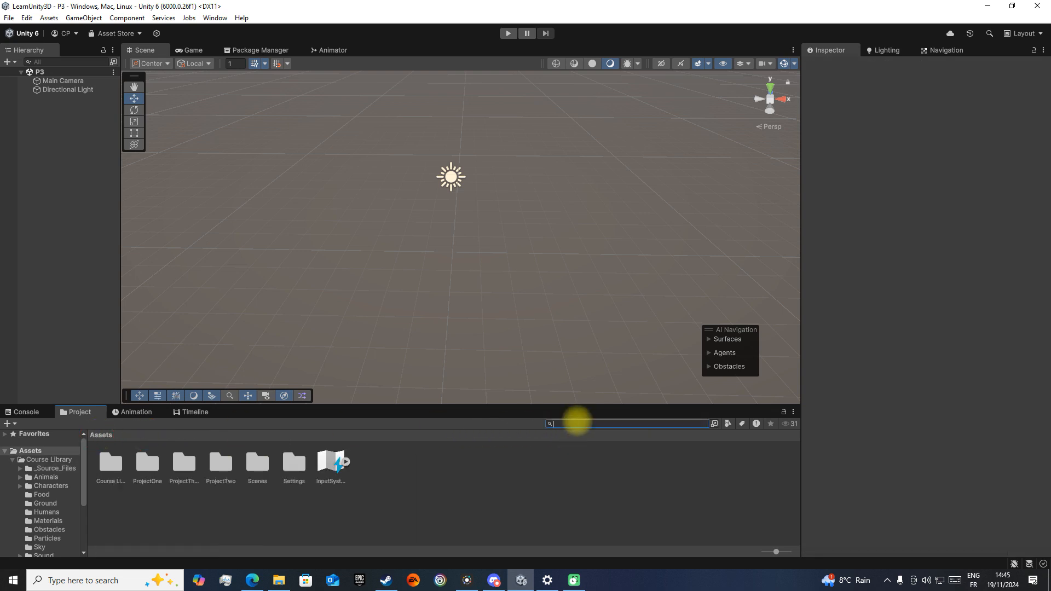
{"action": "type", "text": "Sam"}
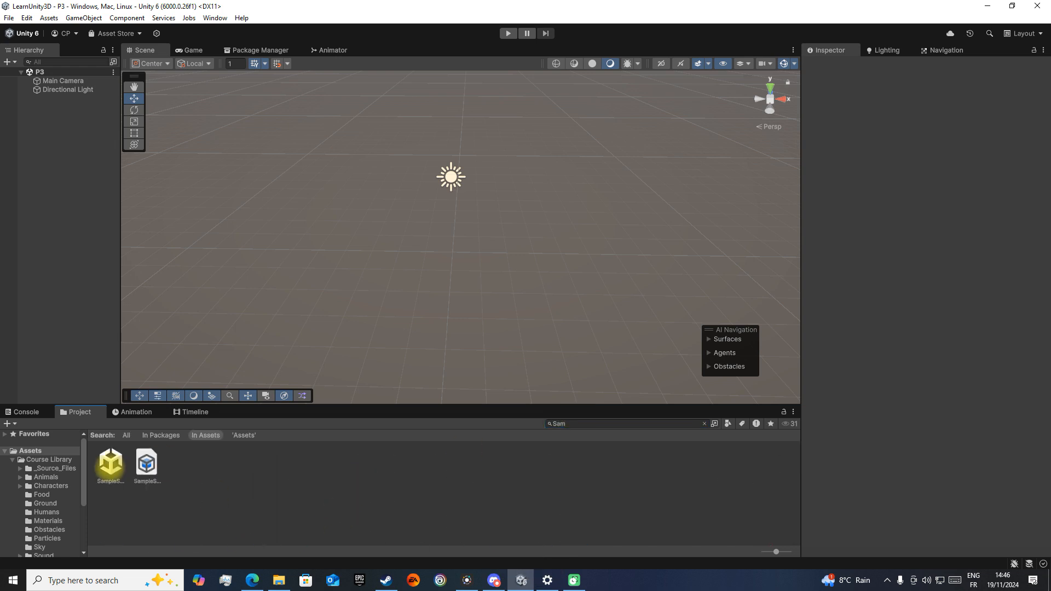
{"action": "left_click", "coordinate": [110, 464]}
{"action": "double_click", "coordinate": [110, 464]}
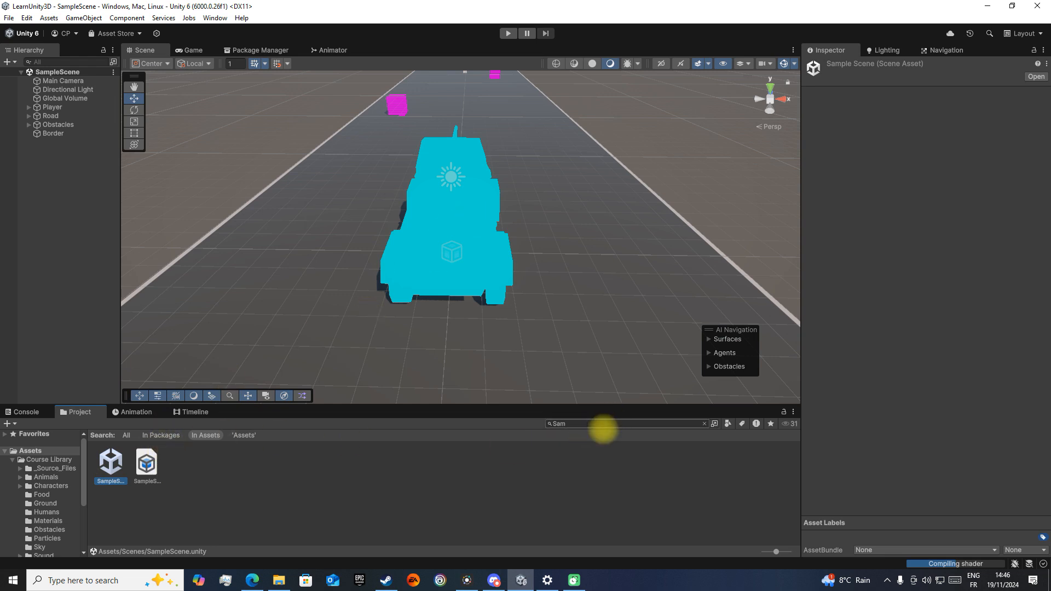
Search the project for "Scen", go into the Scenes folder and open the Prototype 3 scene
{"action": "type", "text": "Scen"}
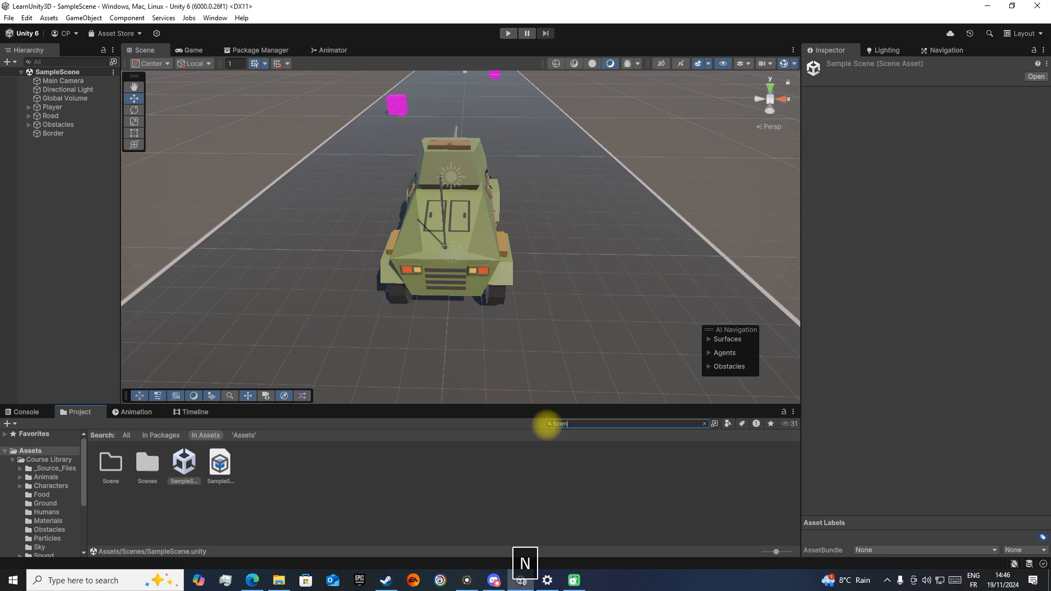
{"action": "double_click", "coordinate": [148, 463]}
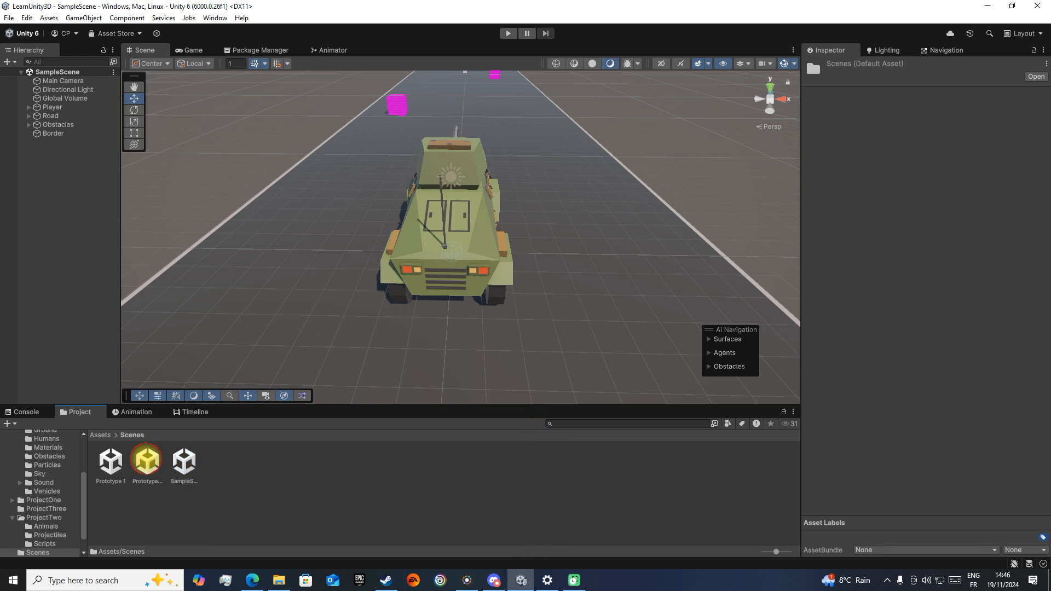
{"action": "left_click", "coordinate": [146, 463]}
{"action": "left_click", "coordinate": [147, 461]}
{"action": "left_click", "coordinate": [188, 460]}
{"action": "double_click", "coordinate": [147, 462]}
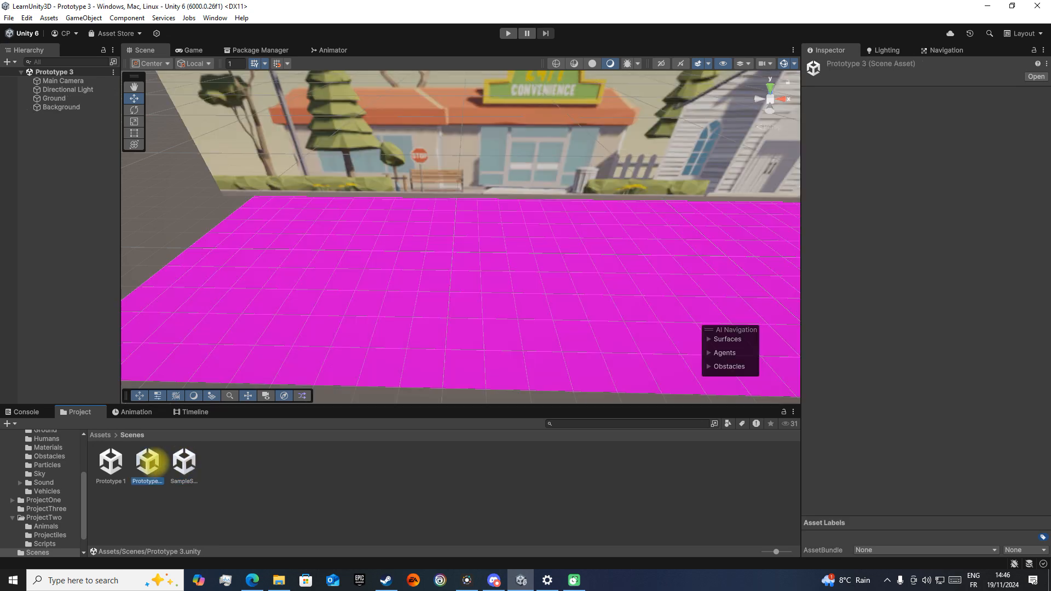
Select the Ground plane in the scene, expand its Default-Material settings and try to locate that material's asset
{"action": "right_click_drag", "start_coordinate": [448, 291], "coordinate": [409, 222]}
{"action": "key", "text": "s"}
{"action": "key", "text": "d"}
{"action": "key", "text": "s"}
{"action": "key", "text": "w"}
{"action": "left_click", "coordinate": [403, 277]}
{"action": "right_click_drag", "start_coordinate": [469, 376], "coordinate": [453, 357]}
{"action": "key", "text": "w"}
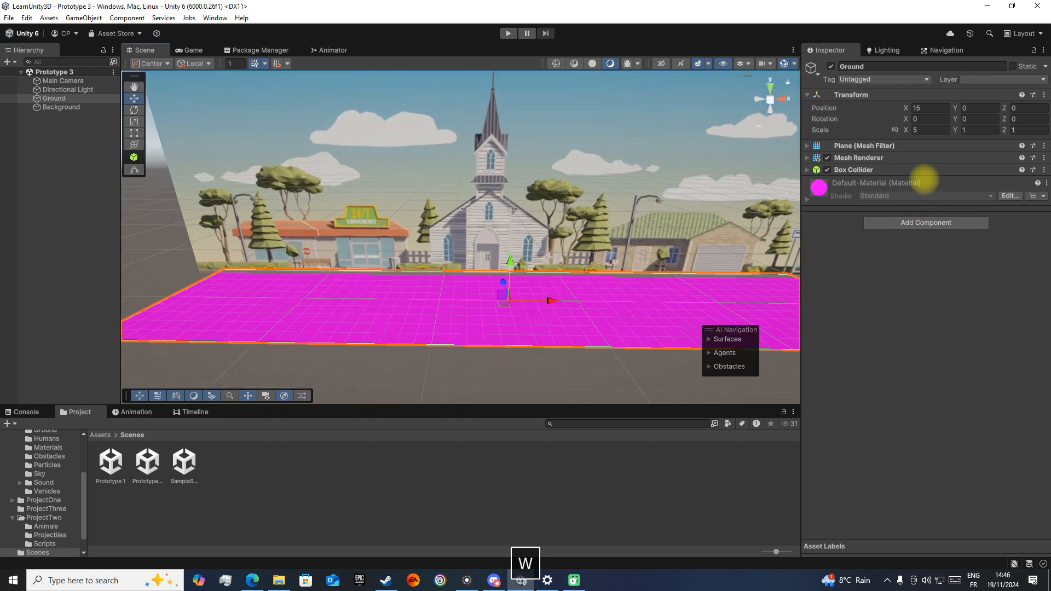
{"action": "left_click", "coordinate": [840, 186]}
{"action": "right_click", "coordinate": [818, 189]}
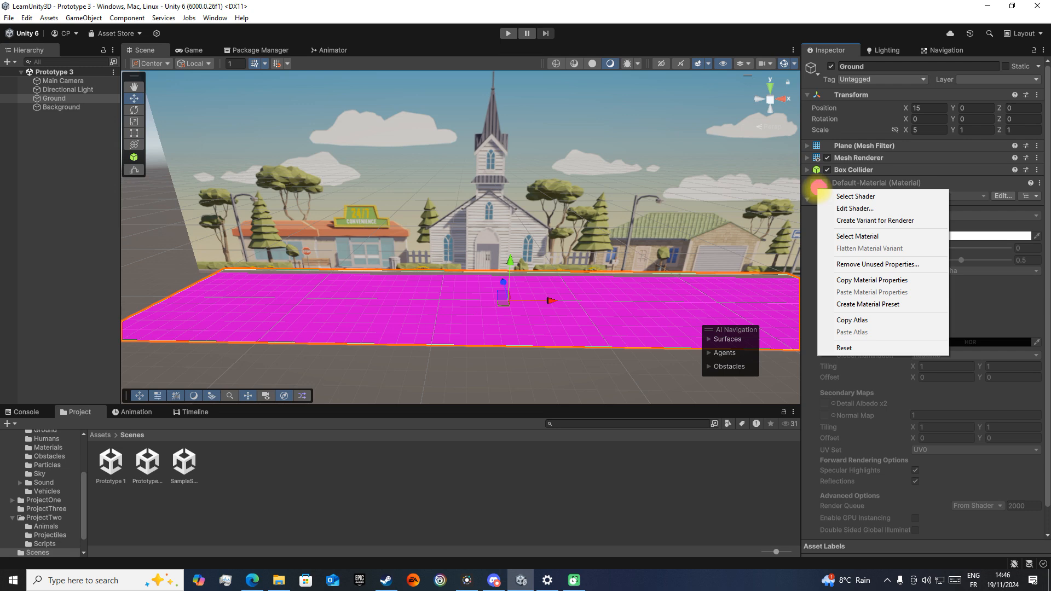
{"action": "left_click", "coordinate": [845, 236]}
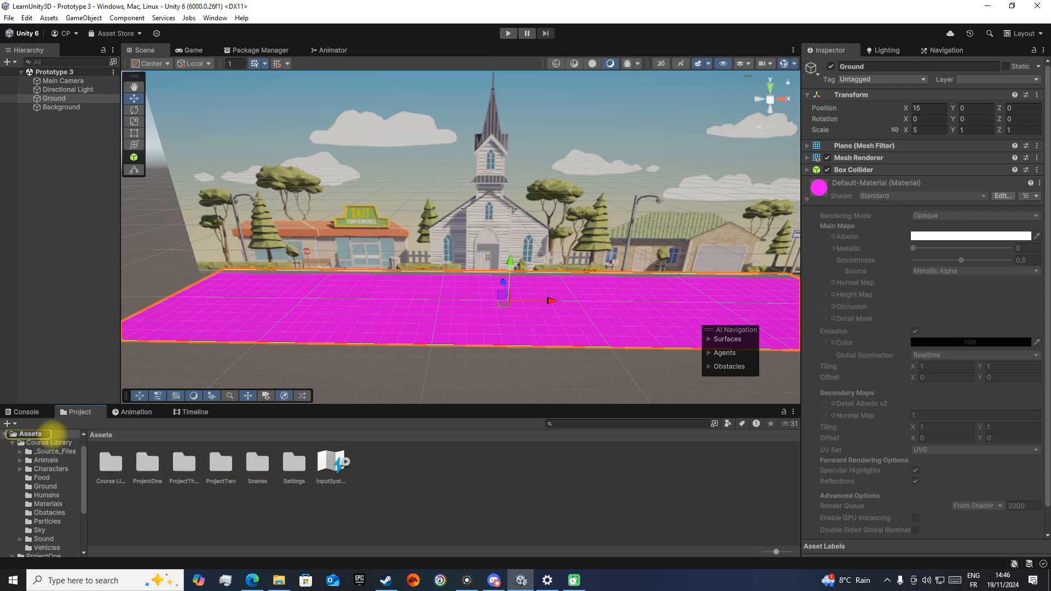
Open the Materials folder of the Course Library and inspect the gravel and grass materials
{"action": "double_click", "coordinate": [111, 462]}
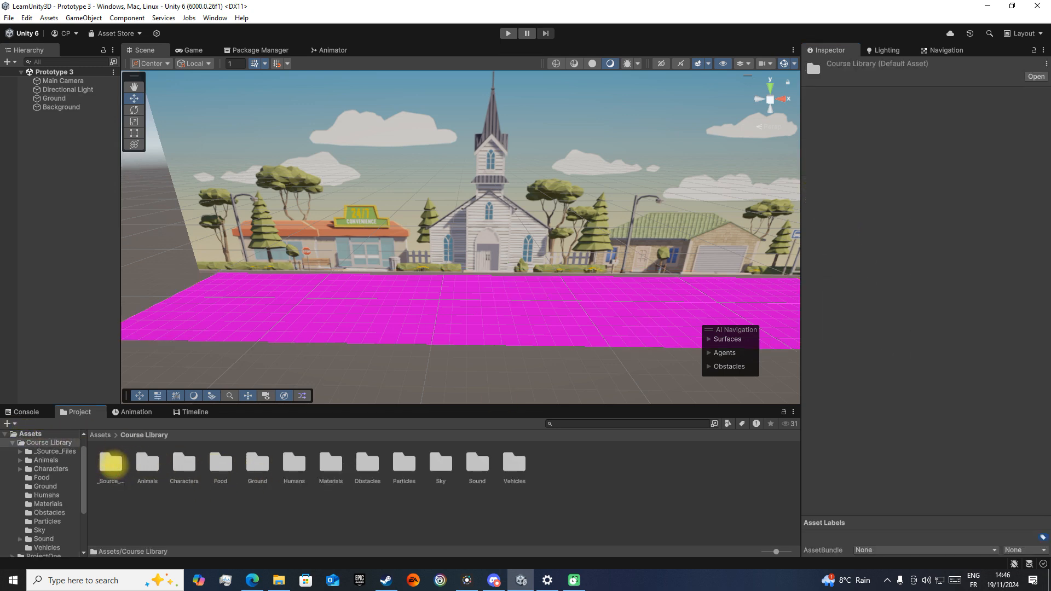
{"action": "double_click", "coordinate": [328, 465]}
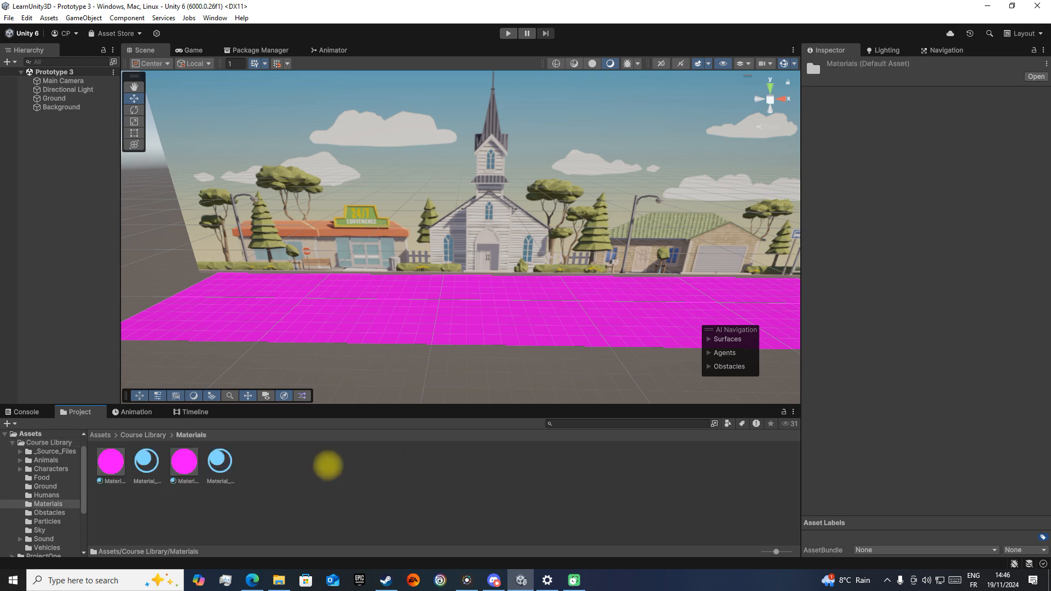
{"action": "left_click", "coordinate": [184, 461]}
{"action": "left_click", "coordinate": [146, 461]}
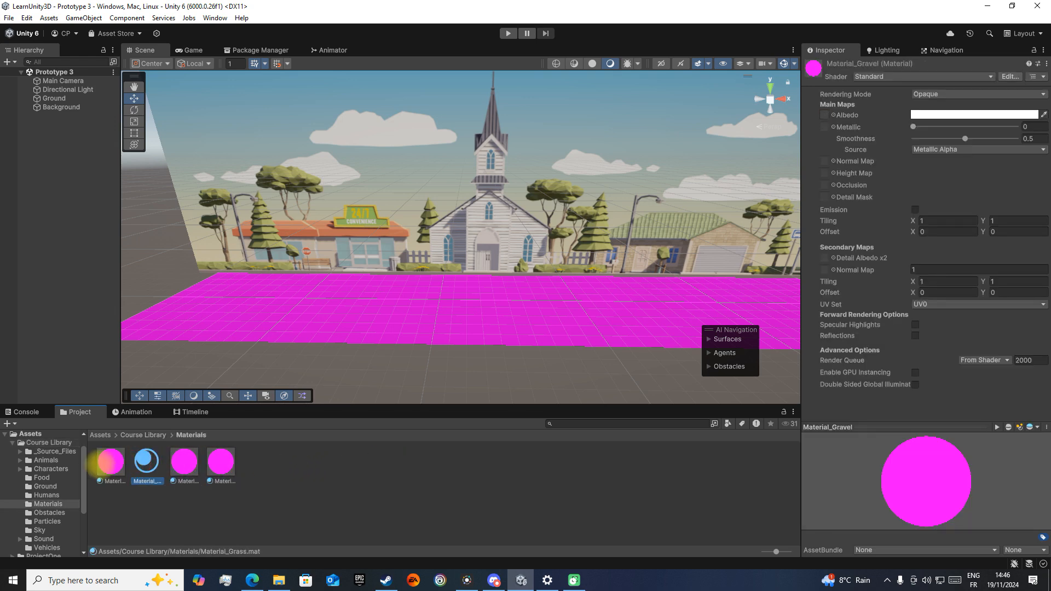
Check the Ground plane's current material settings and apply Material_Grass to the plane
{"action": "left_click", "coordinate": [389, 317]}
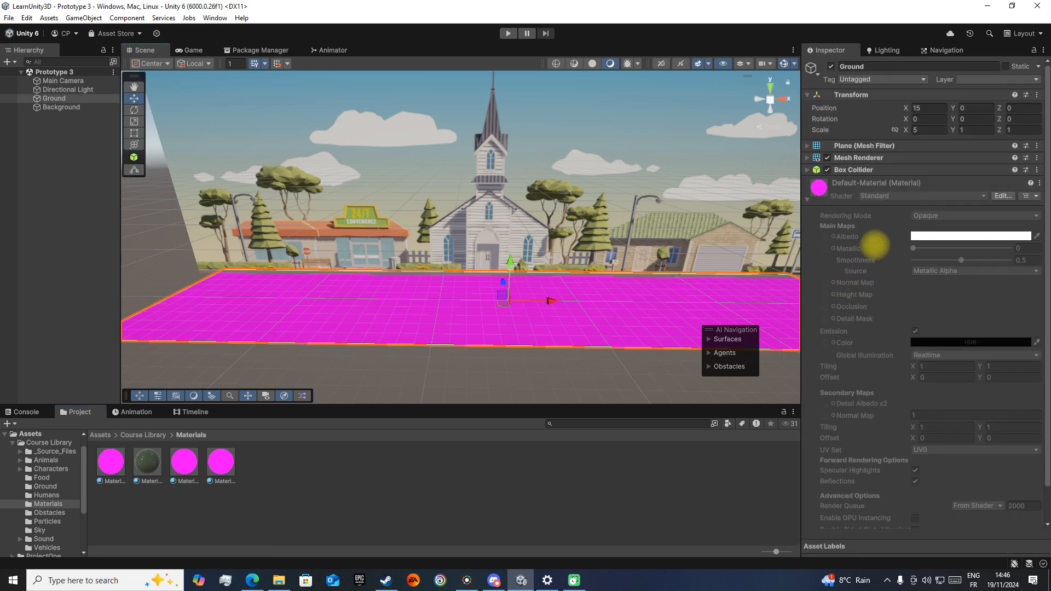
{"action": "scroll", "coordinate": [875, 244], "scroll_direction": "down", "scroll_amount": 3}
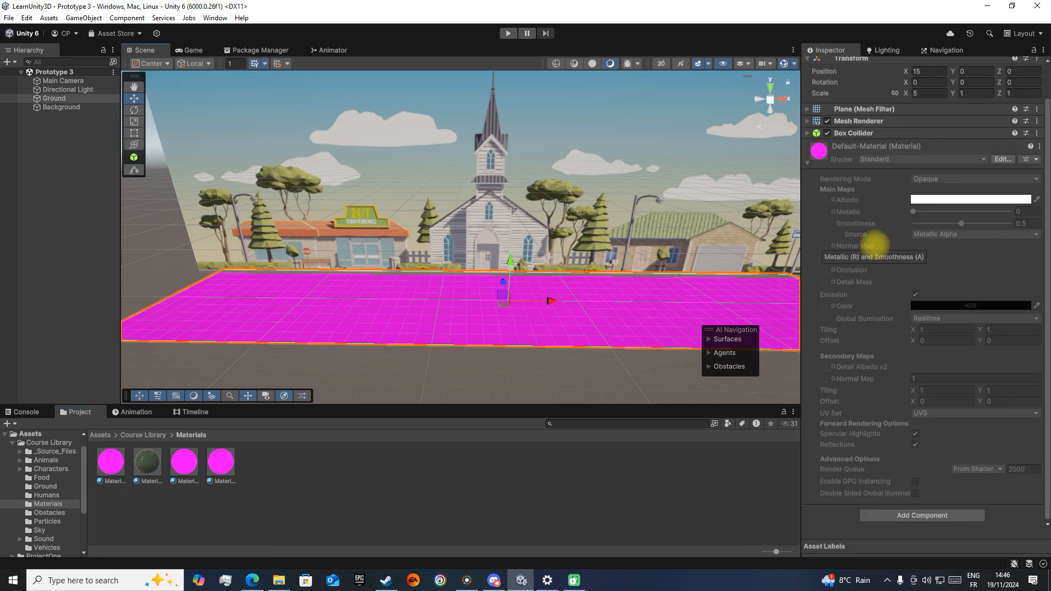
{"action": "scroll", "coordinate": [875, 235], "scroll_direction": "up", "scroll_amount": 3}
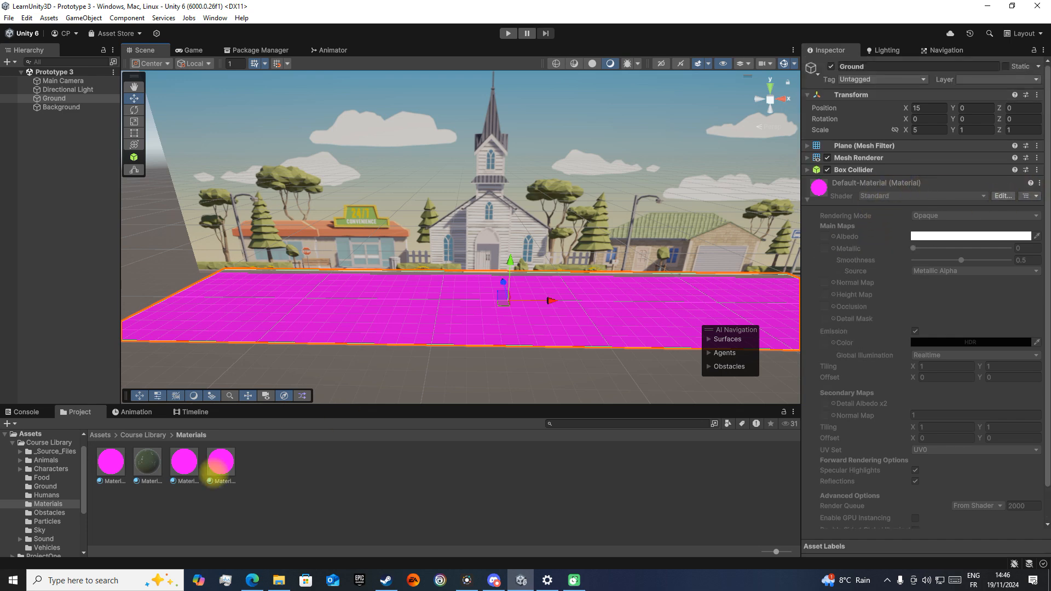
{"action": "left_click_drag", "start_coordinate": [145, 459], "coordinate": [301, 300]}
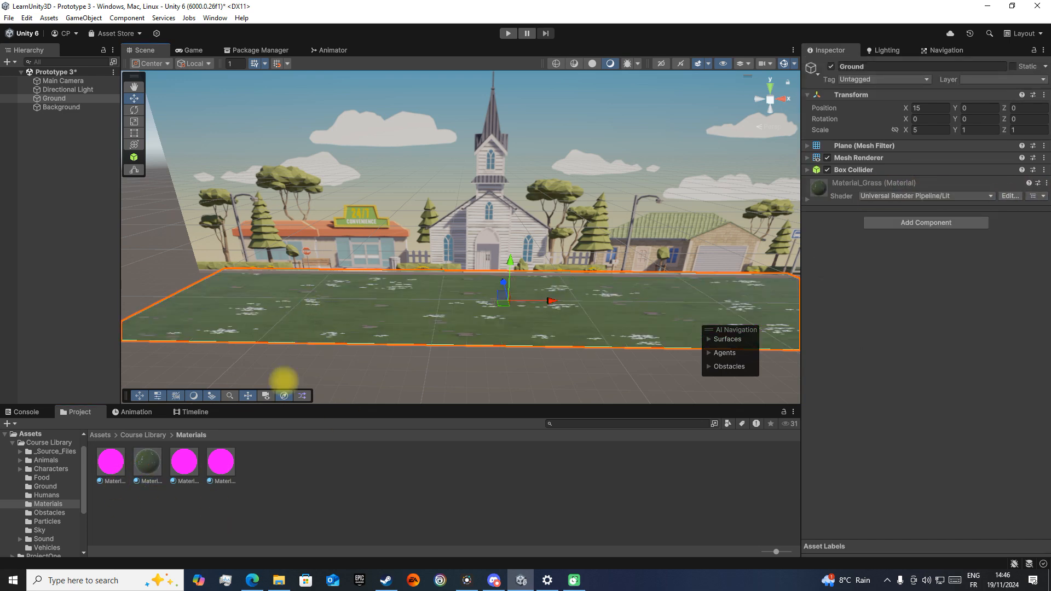
Change the shader of Material_Sand to the Universal Render Pipeline 2D Sprite-Lit-Default
{"action": "left_click", "coordinate": [111, 462]}
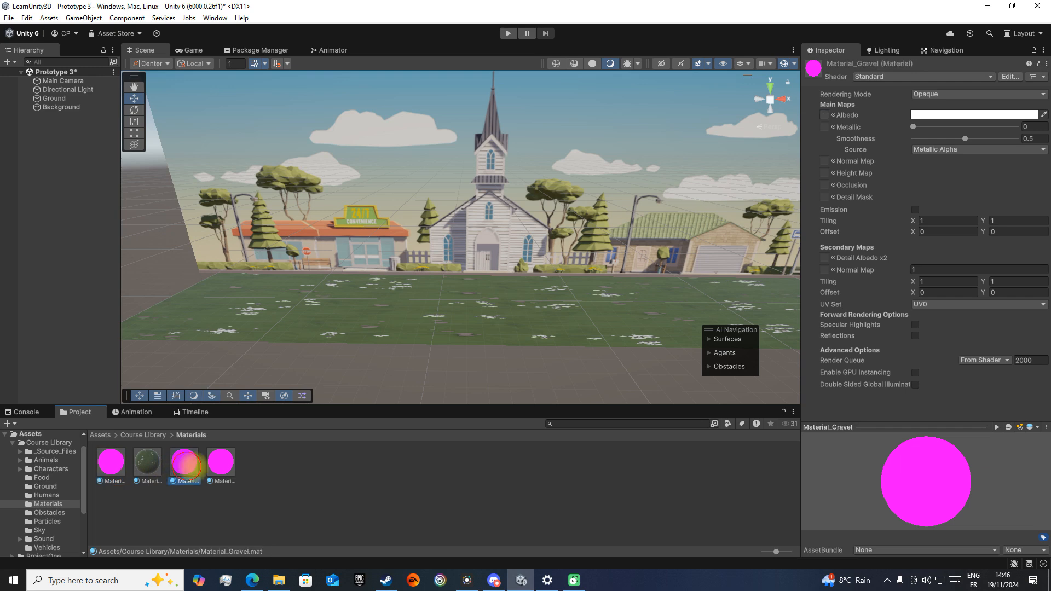
{"action": "left_click", "coordinate": [221, 462]}
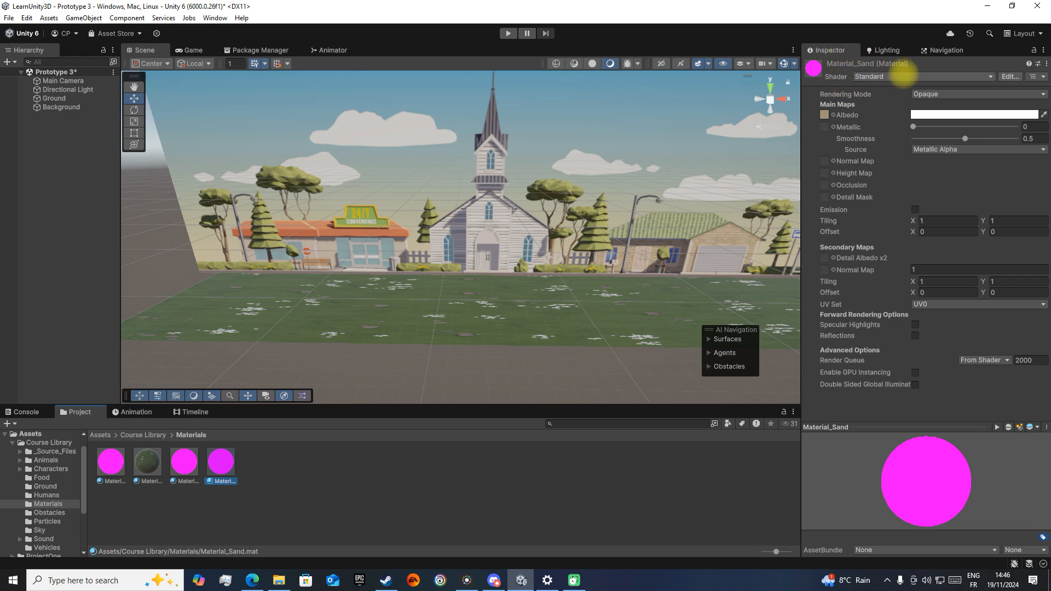
{"action": "left_click", "coordinate": [903, 77]}
{"action": "type", "text": "defa"}
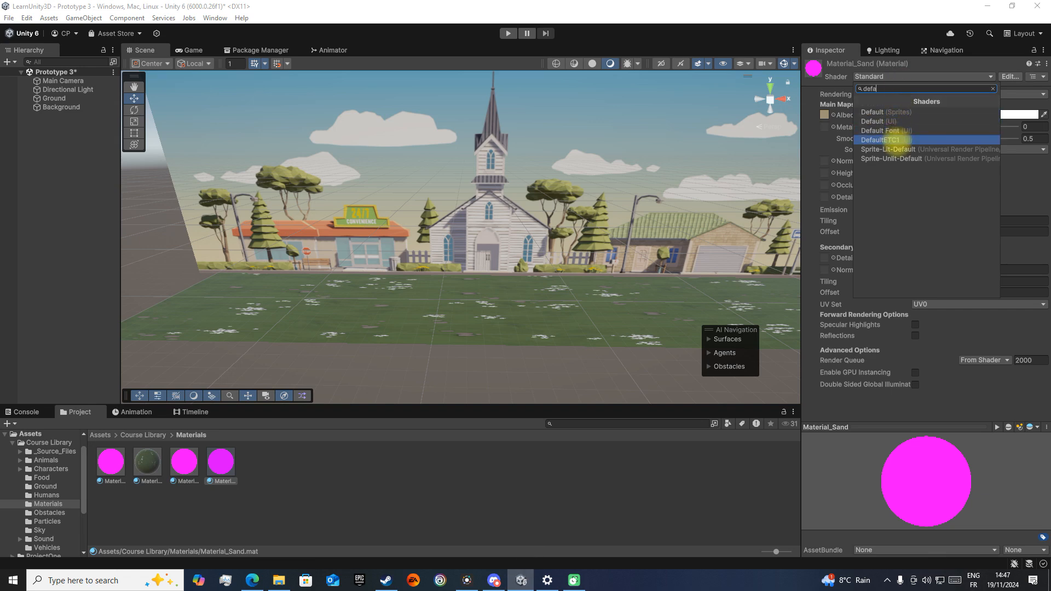
{"action": "left_click", "coordinate": [898, 149]}
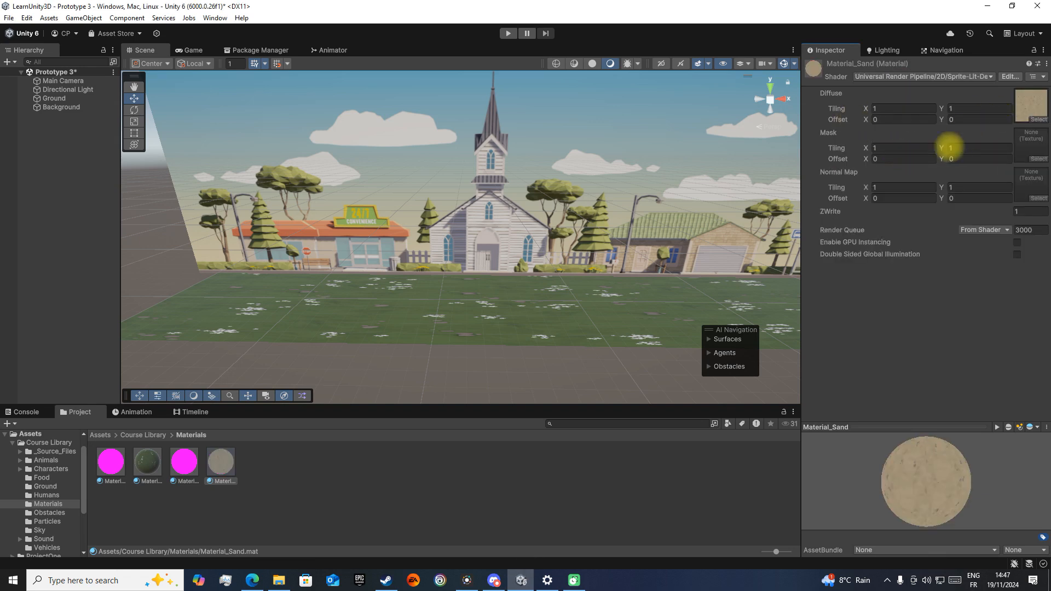
Apply Material_Sand to the Ground plane and examine its surface up close
{"action": "left_click_drag", "start_coordinate": [222, 461], "coordinate": [374, 296]}
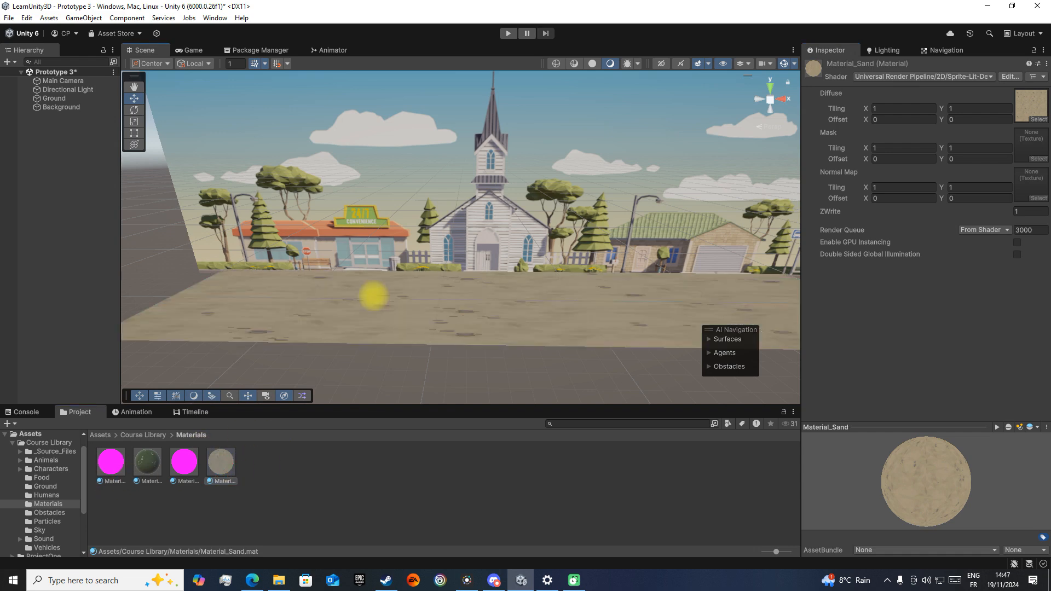
{"action": "key", "text": "w"}
{"action": "right_click_drag", "start_coordinate": [401, 314], "coordinate": [403, 369]}
{"action": "key", "text": "s"}
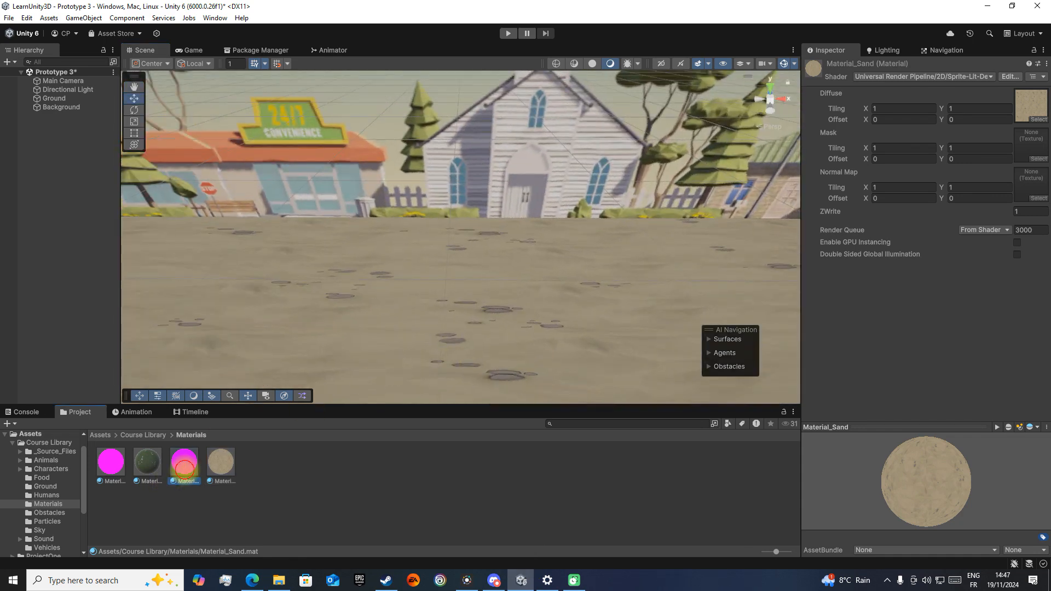
Change the shader of Material_Concrete to the Universal Render Pipeline 2D Sprite-Lit-Default and apply the material to the Ground plane
{"action": "left_click", "coordinate": [932, 79]}
{"action": "type", "text": "defa"}
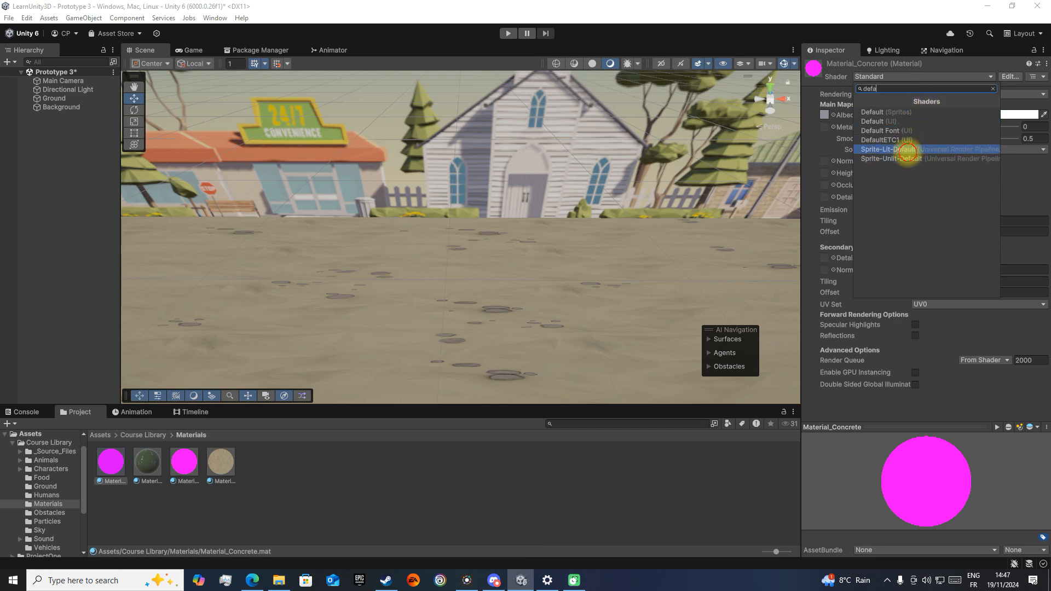
{"action": "left_click", "coordinate": [908, 151]}
{"action": "left_click_drag", "start_coordinate": [118, 469], "coordinate": [327, 291]}
{"action": "right_click_drag", "start_coordinate": [399, 312], "coordinate": [318, 368]}
Switch Material_Gravel to the Universal Render Pipeline Sprite-Lit-Default shader, apply it to the Ground plane and view the surface up close
{"action": "left_click", "coordinate": [192, 475]}
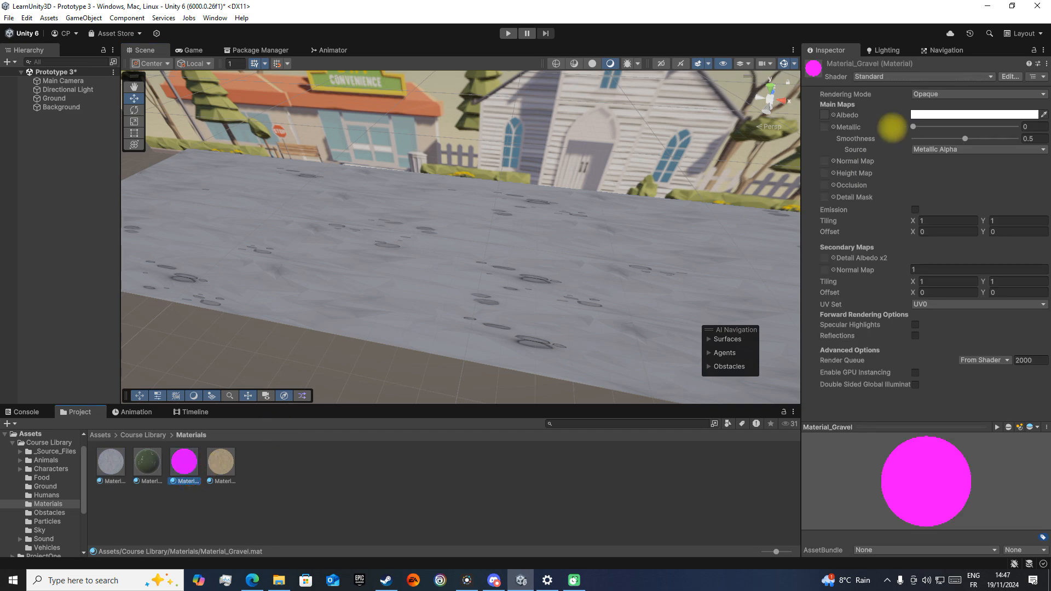
{"action": "left_click", "coordinate": [881, 76]}
{"action": "type", "text": "defa"}
{"action": "left_click", "coordinate": [887, 148]}
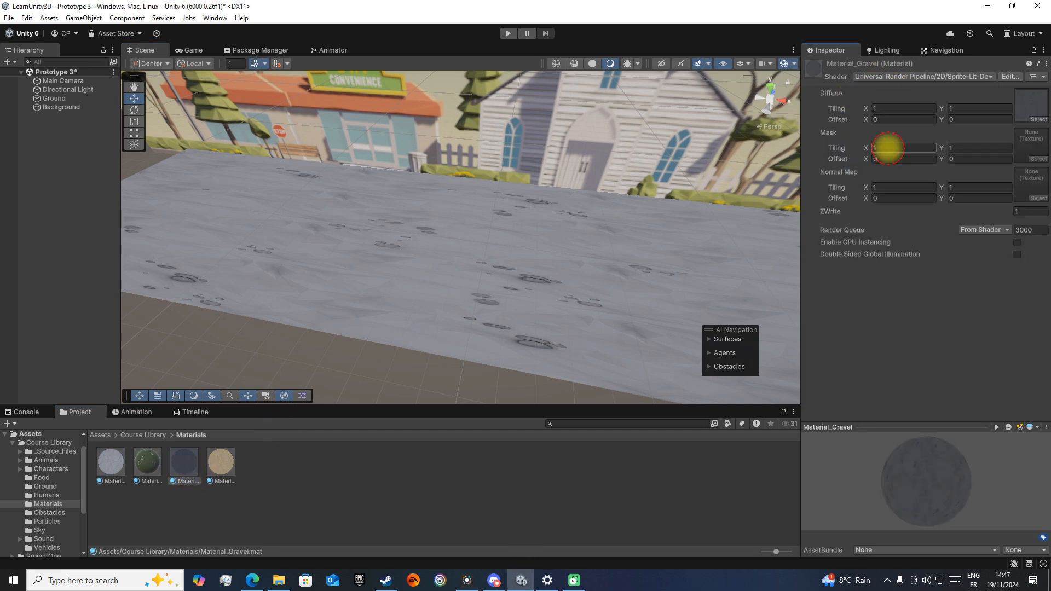
{"action": "left_click_drag", "start_coordinate": [187, 463], "coordinate": [374, 224]}
{"action": "right_click_drag", "start_coordinate": [375, 239], "coordinate": [476, 245]}
{"action": "key", "text": "w"}
Look in the Course Library's Ground folder and check the Ground plane's material settings and available shaders
{"action": "left_click", "coordinate": [153, 438]}
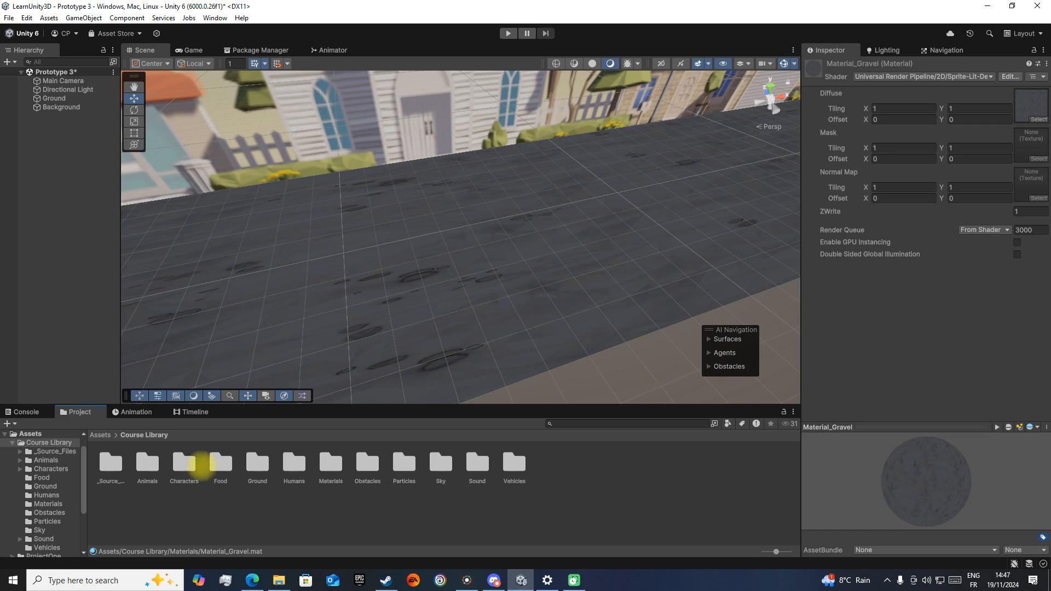
{"action": "double_click", "coordinate": [257, 464]}
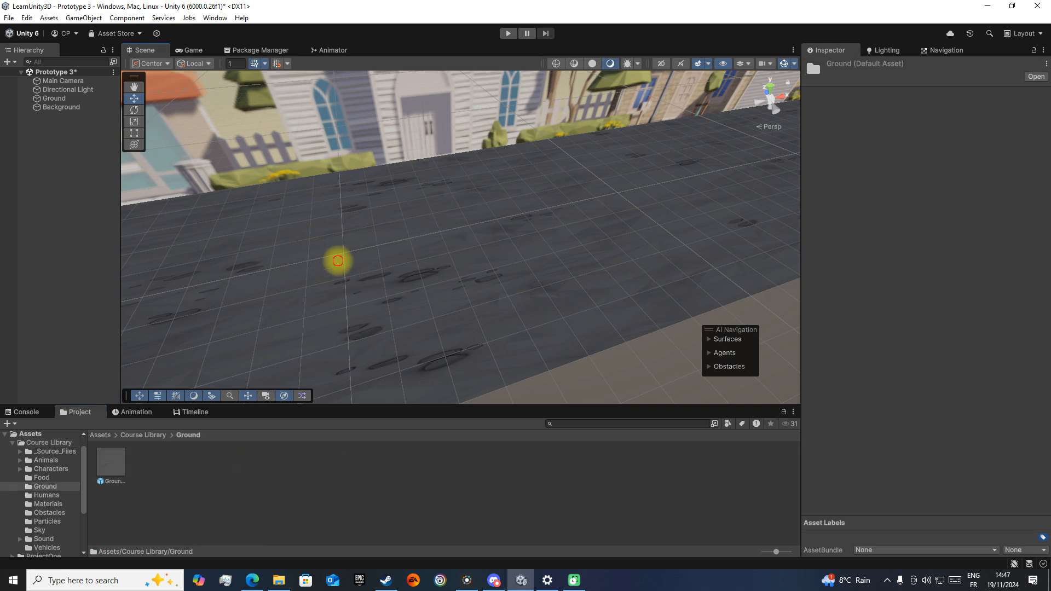
{"action": "left_click", "coordinate": [338, 261]}
{"action": "left_click", "coordinate": [808, 199]}
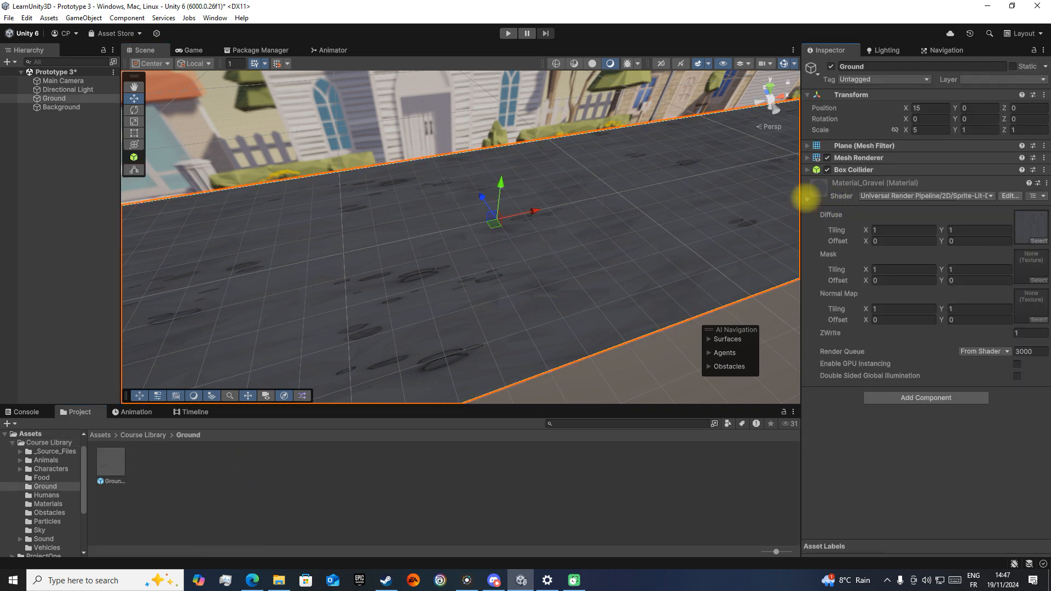
{"action": "left_click", "coordinate": [911, 195]}
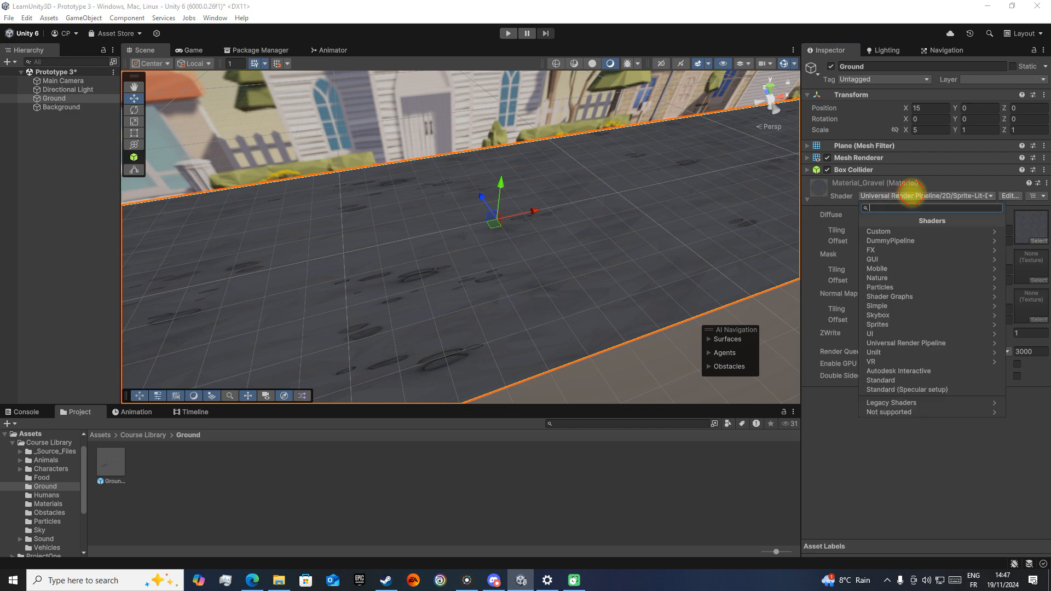
{"action": "left_click", "coordinate": [931, 182]}
{"action": "right_click_drag", "start_coordinate": [596, 254], "coordinate": [716, 251]}
Change the shader of the Ground plane's gravel material to Universal Render Pipeline/Lit
{"action": "left_click", "coordinate": [964, 195]}
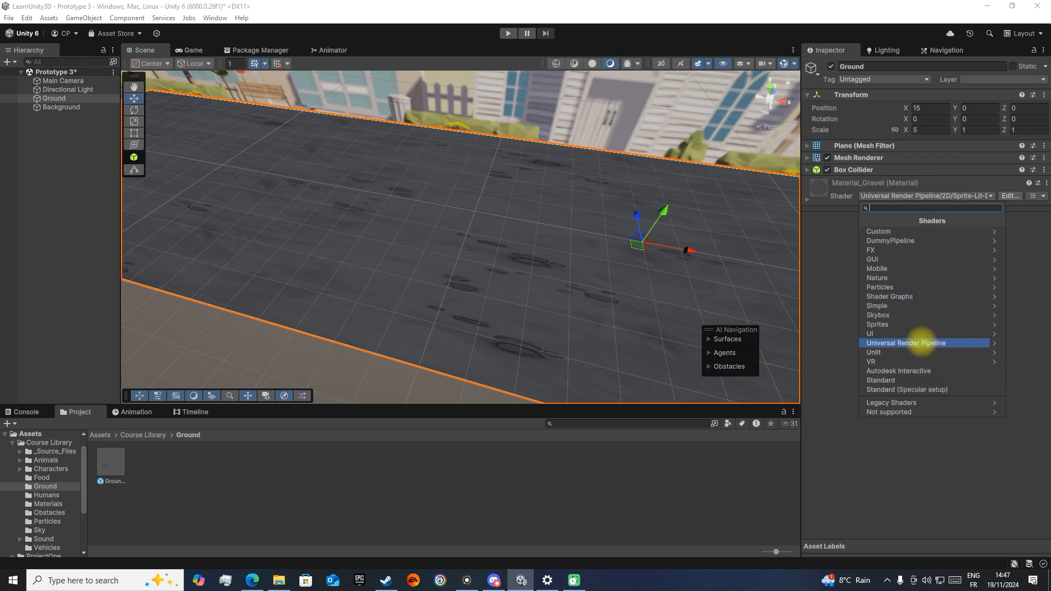
{"action": "left_click", "coordinate": [922, 342]}
{"action": "left_click", "coordinate": [882, 269]}
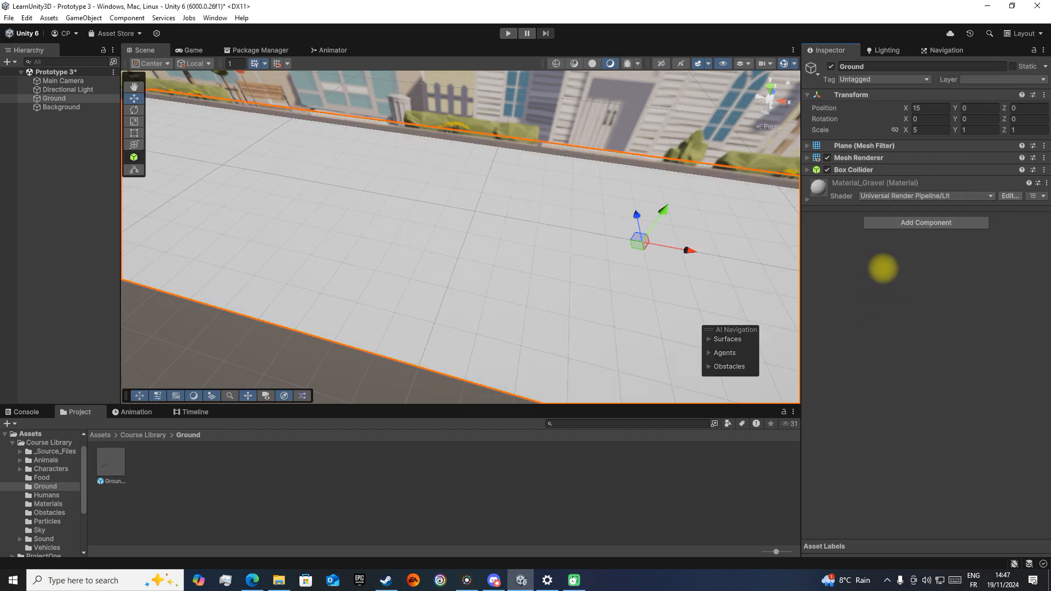
{"action": "right_click_drag", "start_coordinate": [432, 295], "coordinate": [475, 287]}
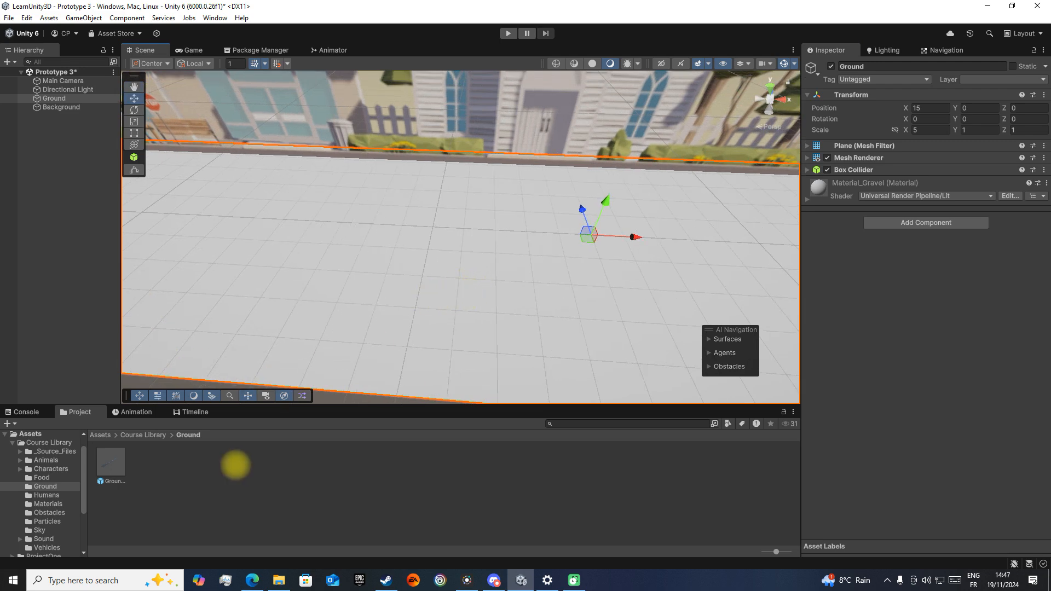
Open the Materials folder in _Source_Files and inspect several materials in its last rows for one suited to the ground
{"action": "left_click", "coordinate": [144, 435]}
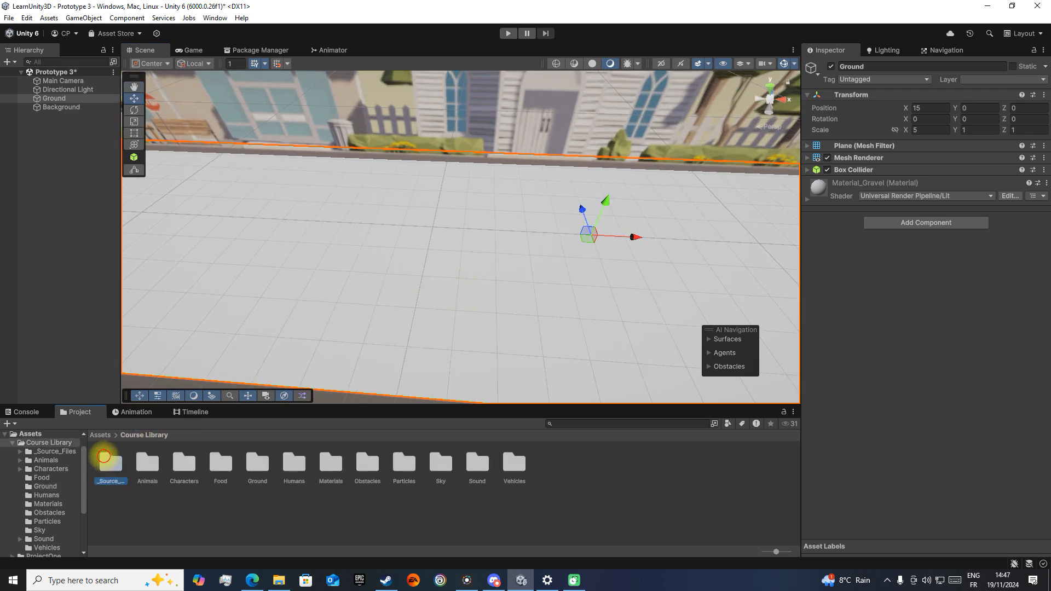
{"action": "double_click", "coordinate": [104, 456]}
{"action": "double_click", "coordinate": [154, 470]}
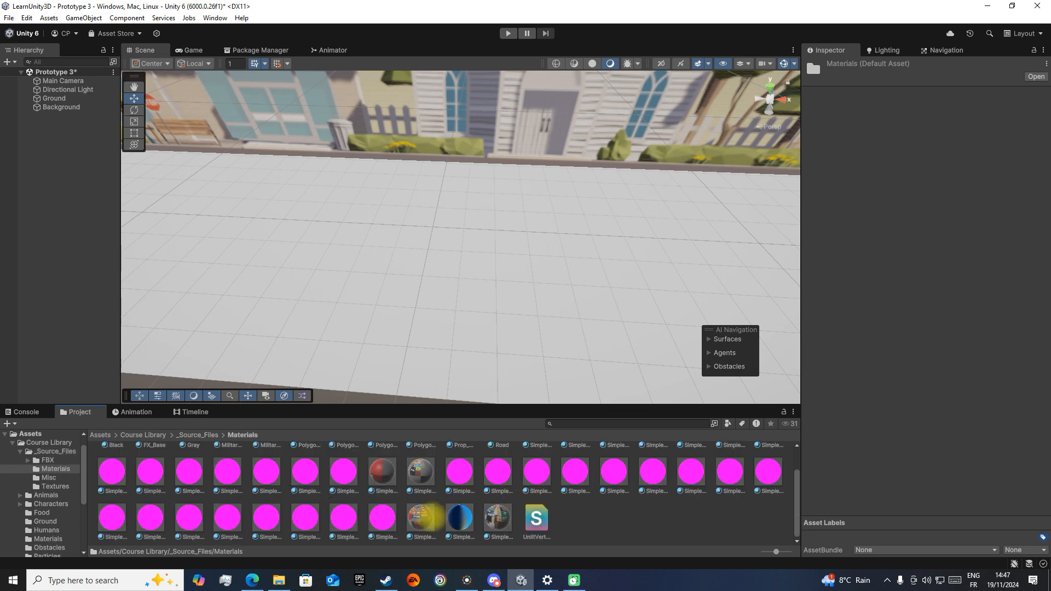
{"action": "left_click", "coordinate": [419, 518]}
{"action": "left_click", "coordinate": [458, 522]}
{"action": "left_click", "coordinate": [497, 526]}
{"action": "left_click", "coordinate": [349, 528]}
{"action": "left_click", "coordinate": [276, 528]}
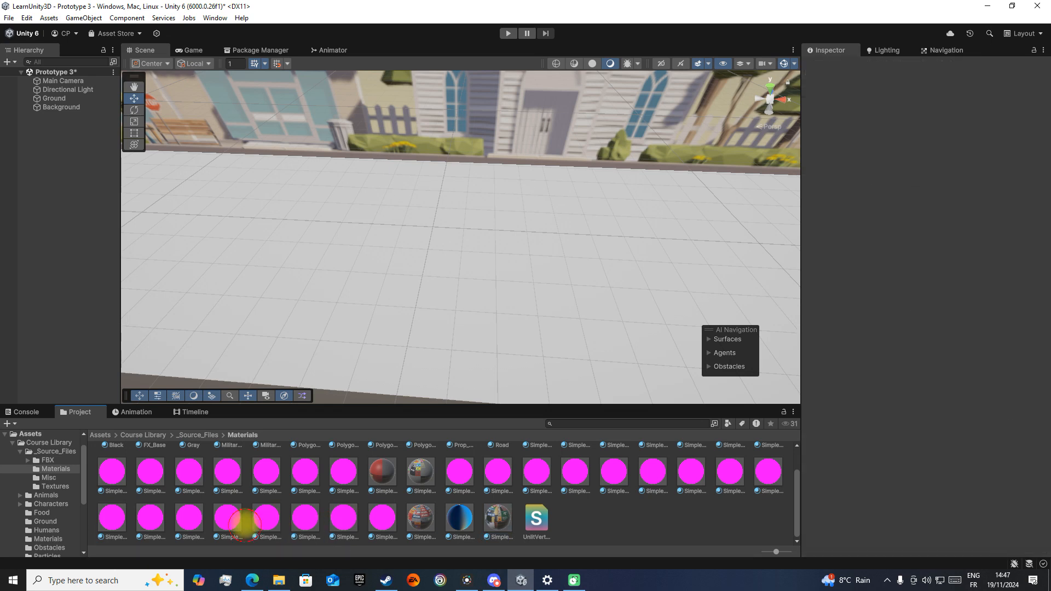
{"action": "left_click", "coordinate": [234, 479]}
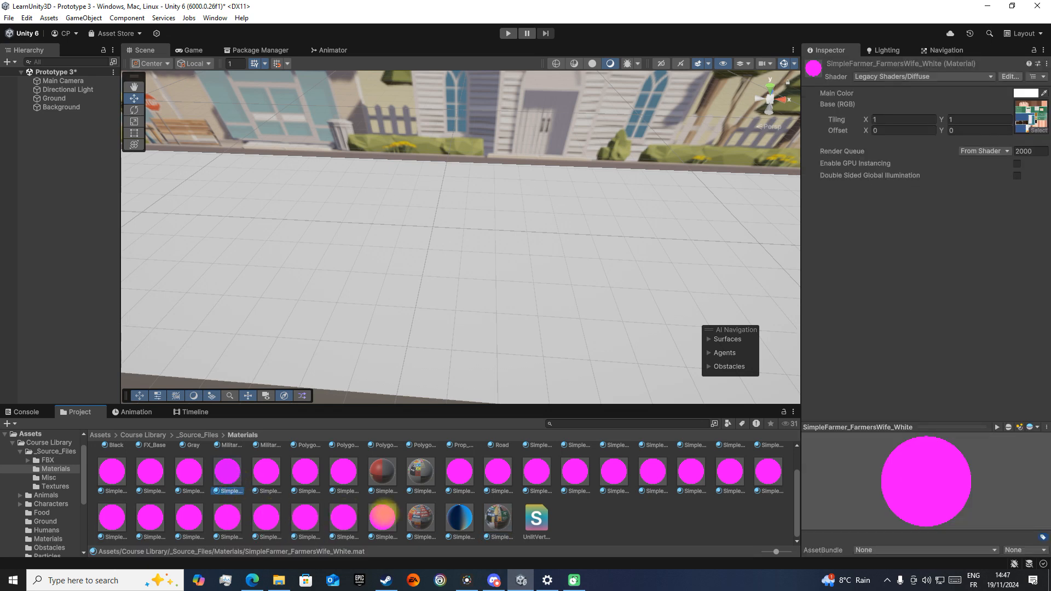
{"action": "left_click", "coordinate": [553, 472]}
{"action": "scroll", "coordinate": [553, 472], "scroll_direction": "up", "scroll_amount": 1}
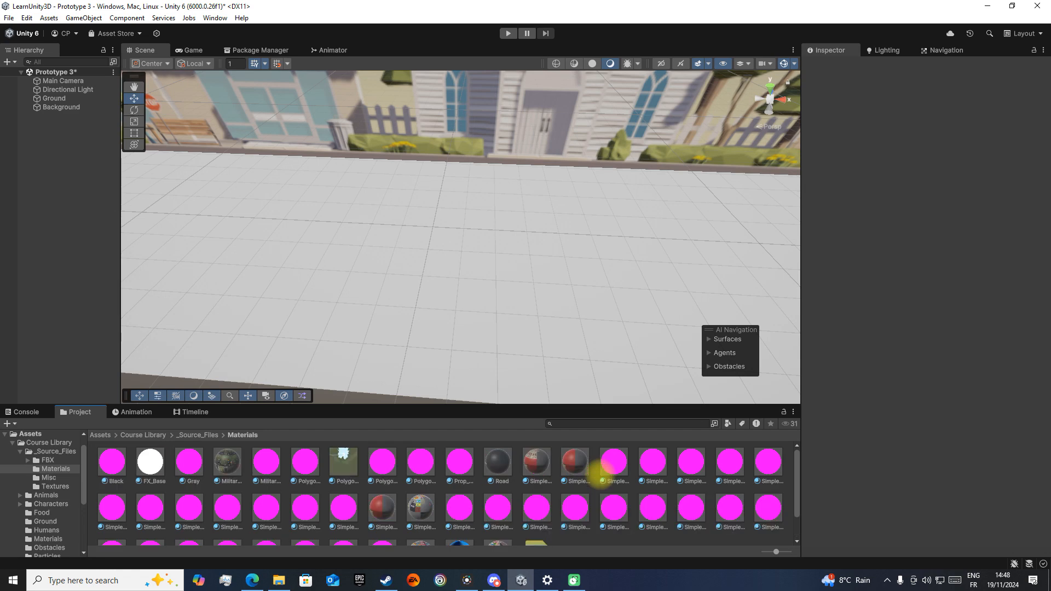
Inspect the Road material and its neighbours in the first row of the source materials, comparing their shaders
{"action": "left_click", "coordinate": [575, 462]}
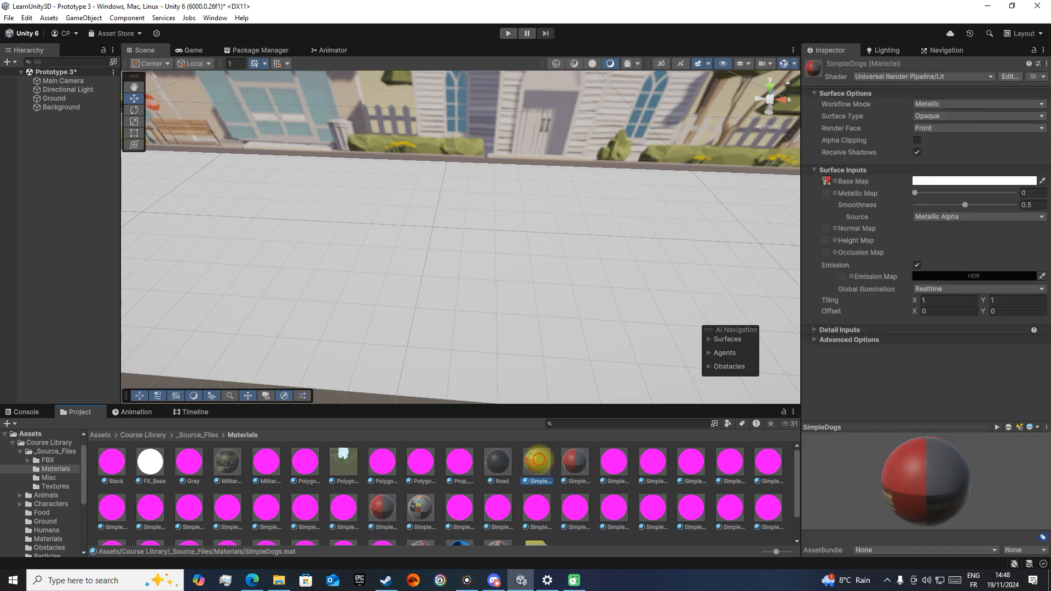
{"action": "left_click", "coordinate": [498, 462]}
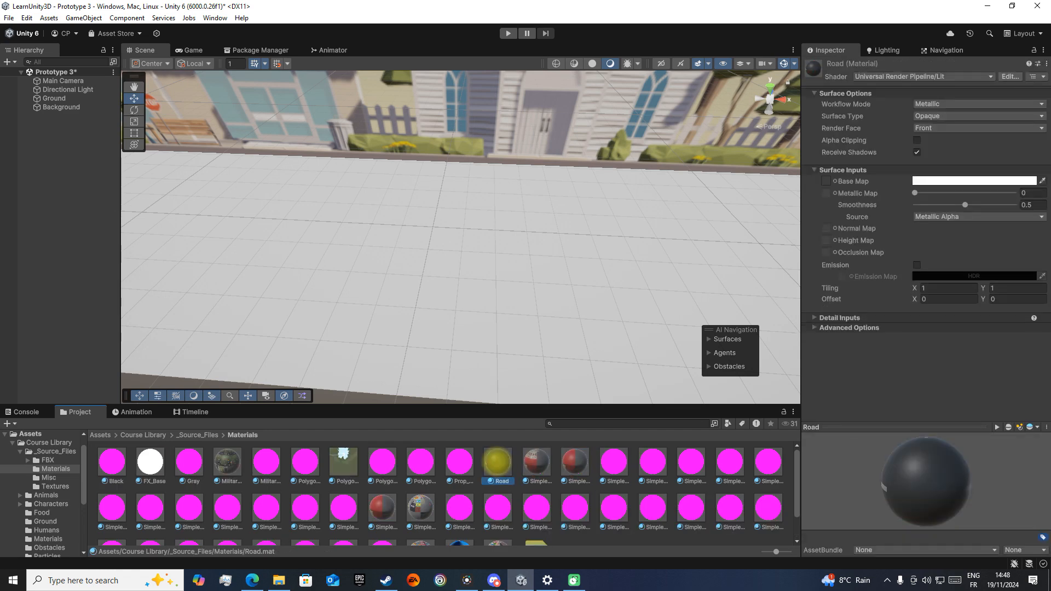
{"action": "left_click", "coordinate": [459, 463]}
{"action": "left_click", "coordinate": [421, 462]}
{"action": "left_click", "coordinate": [382, 463]}
{"action": "left_click", "coordinate": [272, 466]}
{"action": "left_click", "coordinate": [183, 466]}
{"action": "left_click", "coordinate": [92, 464]}
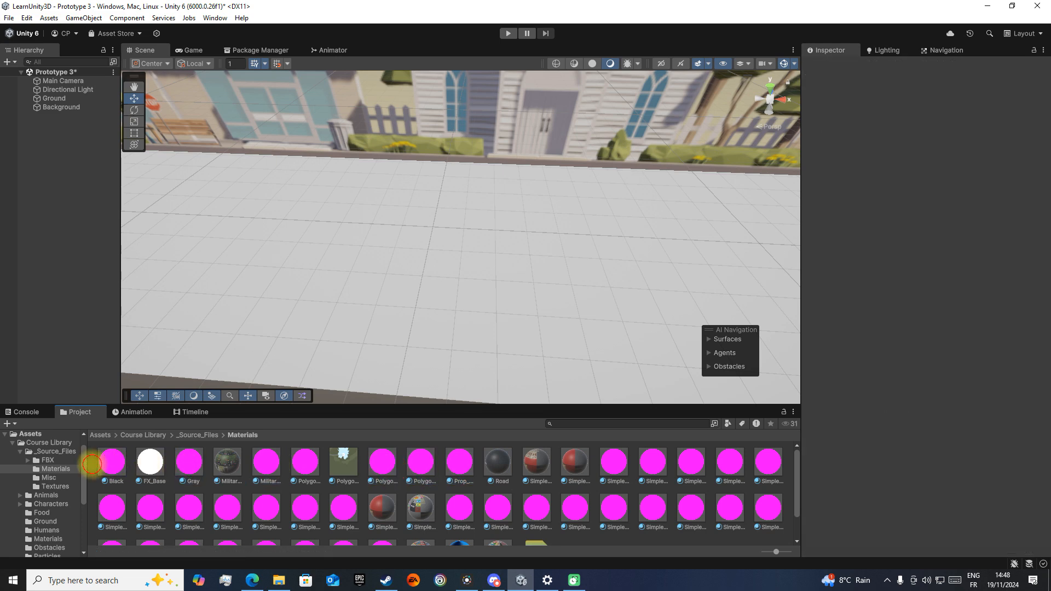
Change the shader of the Black material to Universal Render Pipeline/Simple Lit
{"action": "left_click", "coordinate": [110, 463]}
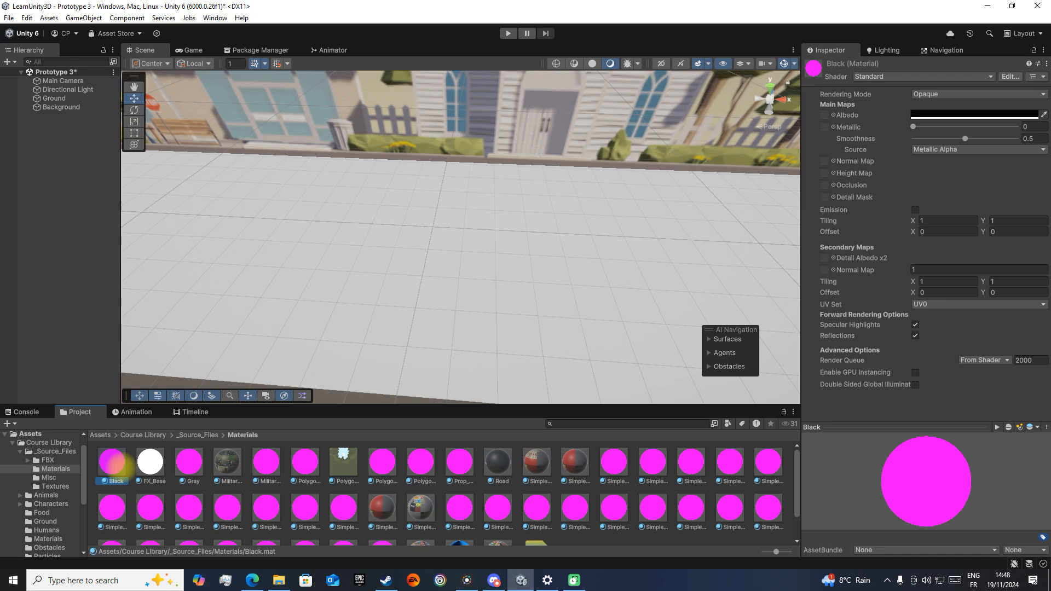
{"action": "right_click", "coordinate": [115, 465]}
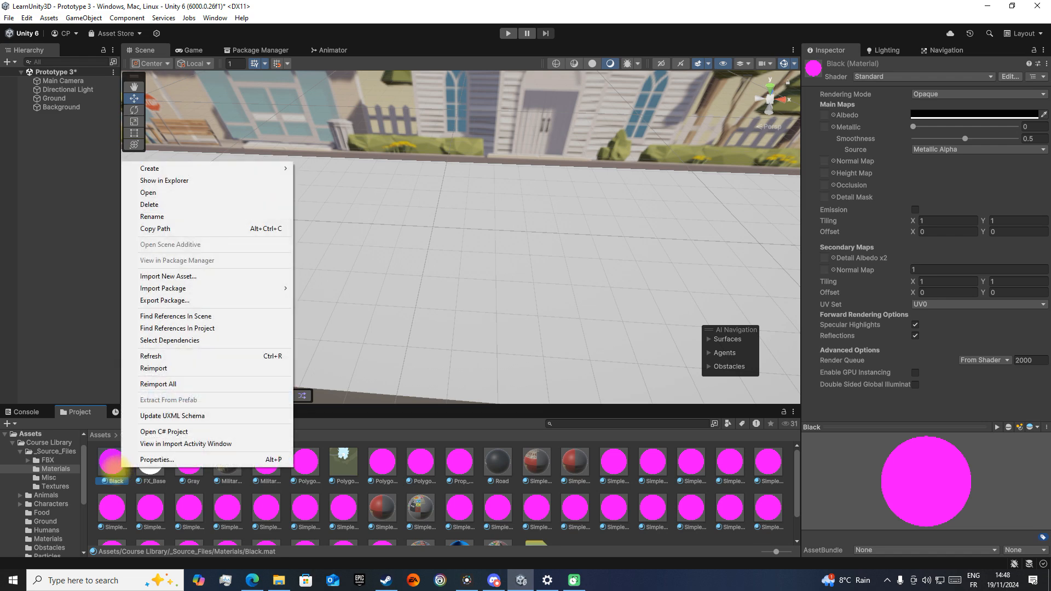
{"action": "key", "text": "Escape"}
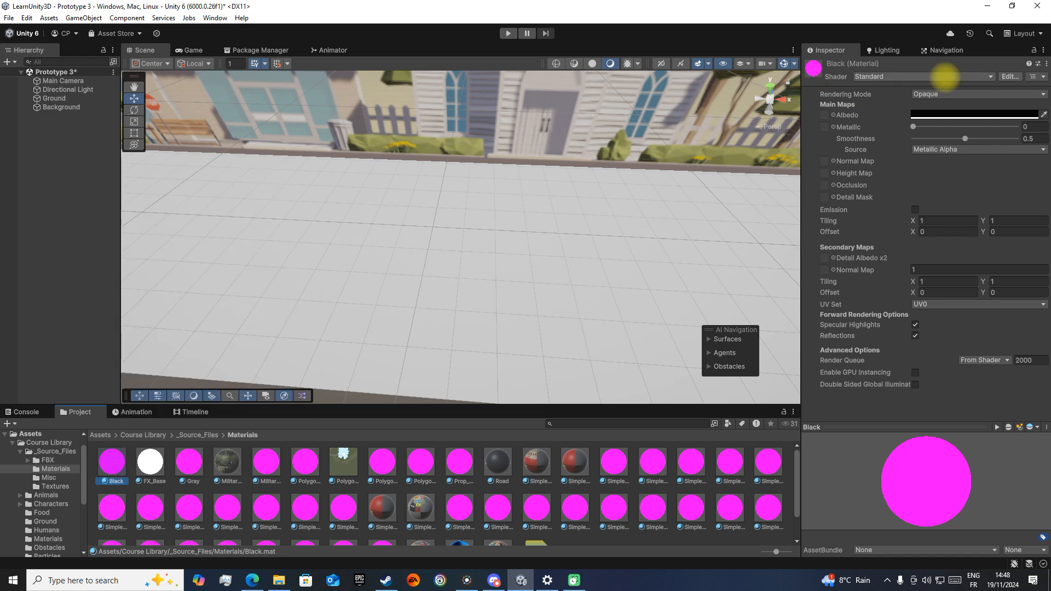
{"action": "left_click", "coordinate": [937, 77]}
{"action": "left_click", "coordinate": [899, 224]}
{"action": "left_click", "coordinate": [878, 177]}
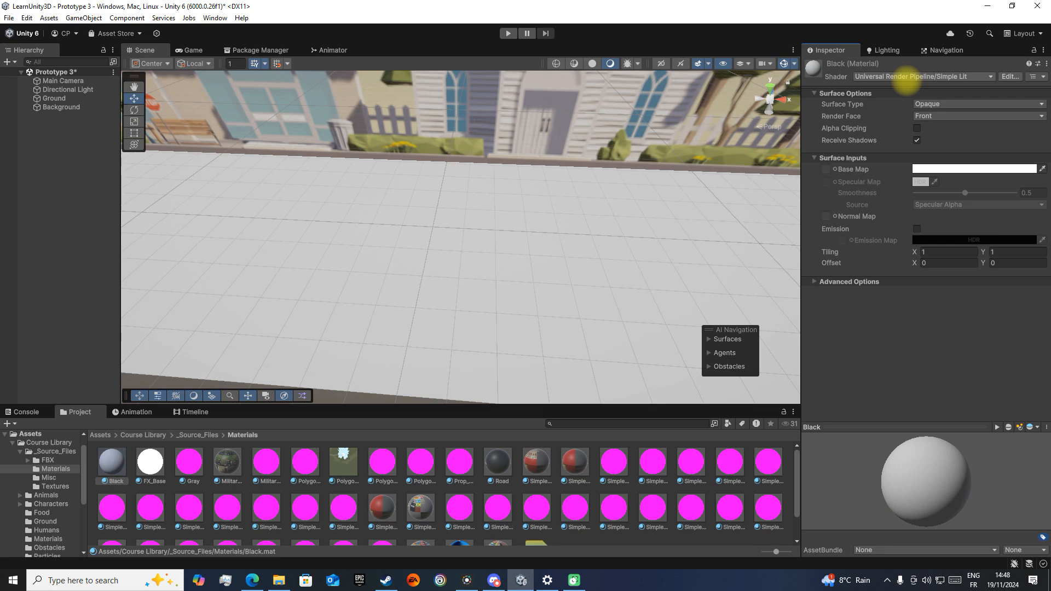
Set the Black material's shader to Universal Render Pipeline/Lit and darken its base map colour to near black
{"action": "left_click", "coordinate": [907, 76]}
{"action": "left_click", "coordinate": [893, 223]}
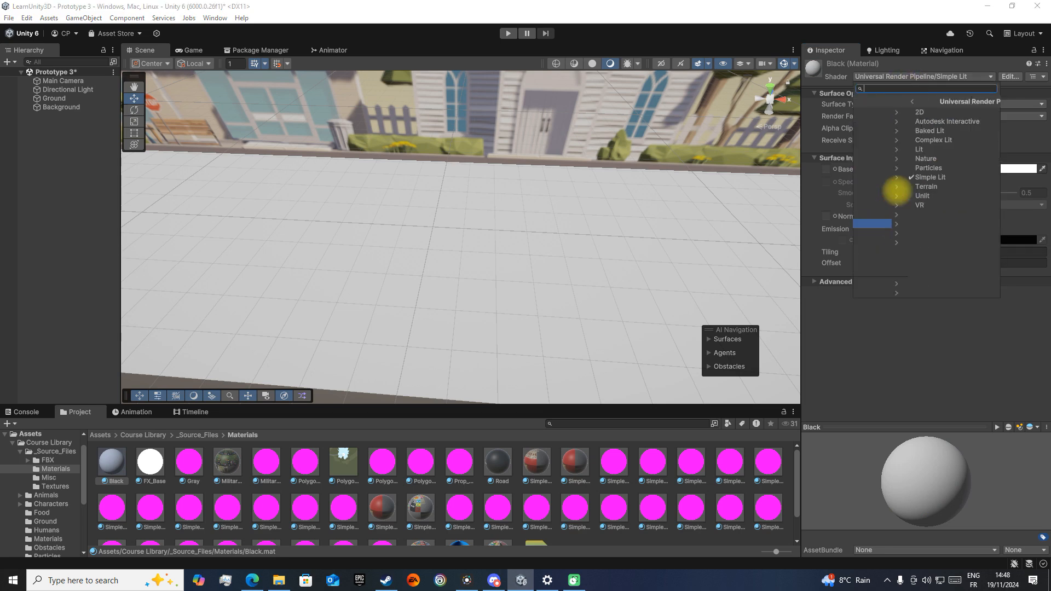
{"action": "left_click", "coordinate": [884, 149]}
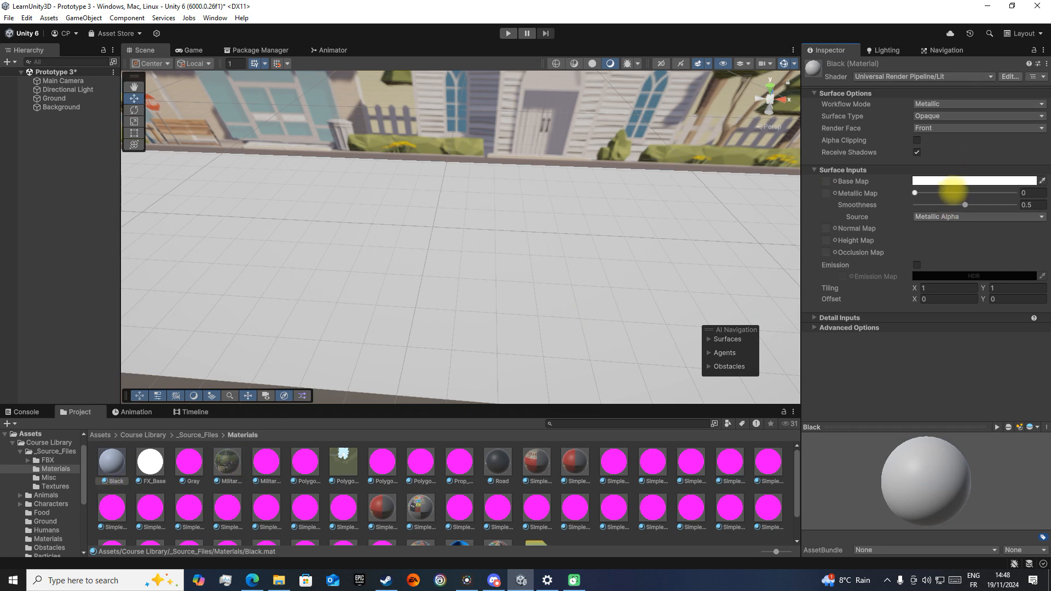
{"action": "left_click", "coordinate": [951, 181]}
{"action": "left_click_drag", "start_coordinate": [964, 247], "coordinate": [908, 364]}
Apply the Black material to the Ground plane and examine it in front of the town background
{"action": "left_click", "coordinate": [382, 325]}
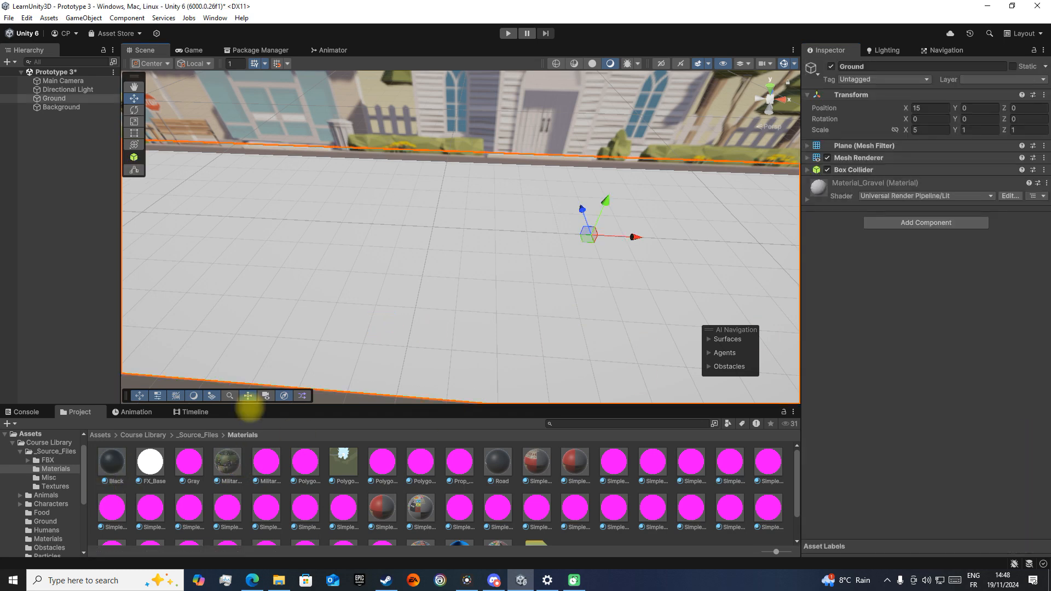
{"action": "left_click_drag", "start_coordinate": [111, 462], "coordinate": [517, 279]}
{"action": "right_click_drag", "start_coordinate": [517, 279], "coordinate": [498, 203]}
{"action": "key", "text": "w"}
{"action": "key", "text": "s"}
{"action": "key", "text": "w"}
{"action": "key", "text": "s"}
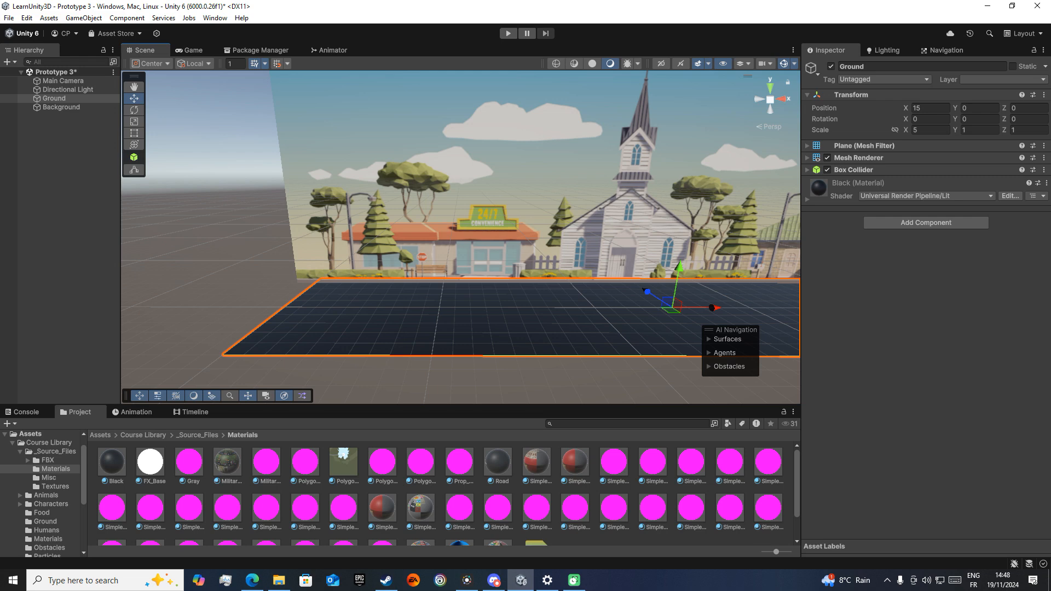
Compare the available background sprites on the Background object and set its sprite to Background_City
{"action": "left_click", "coordinate": [581, 226]}
{"action": "right_click_drag", "start_coordinate": [573, 250], "coordinate": [650, 208]}
{"action": "key", "text": "w"}
{"action": "key", "text": "s"}
{"action": "key", "text": "d"}
{"action": "left_click", "coordinate": [1043, 159]}
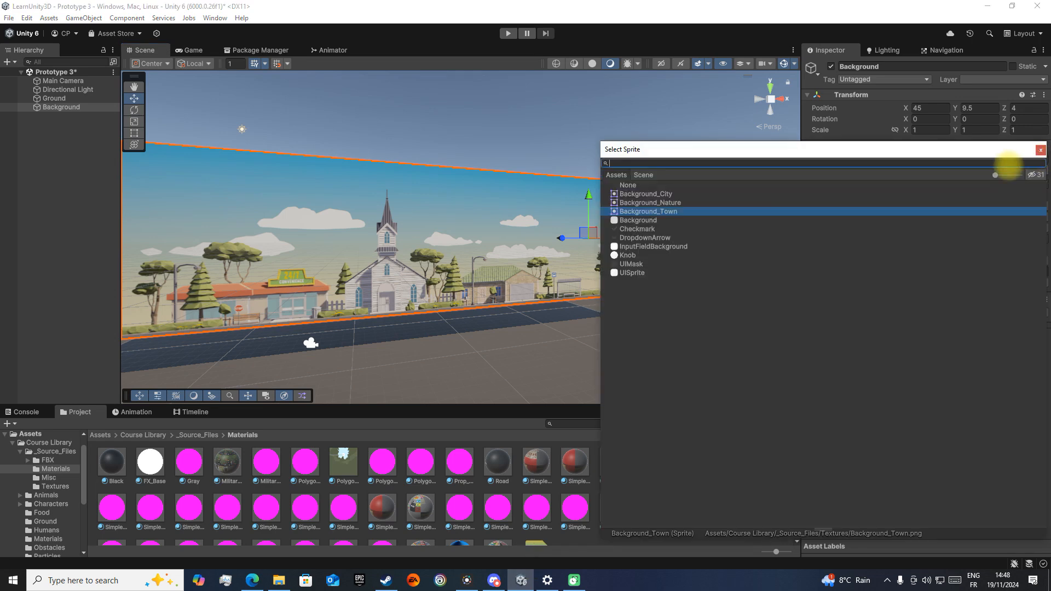
{"action": "left_click", "coordinate": [646, 194]}
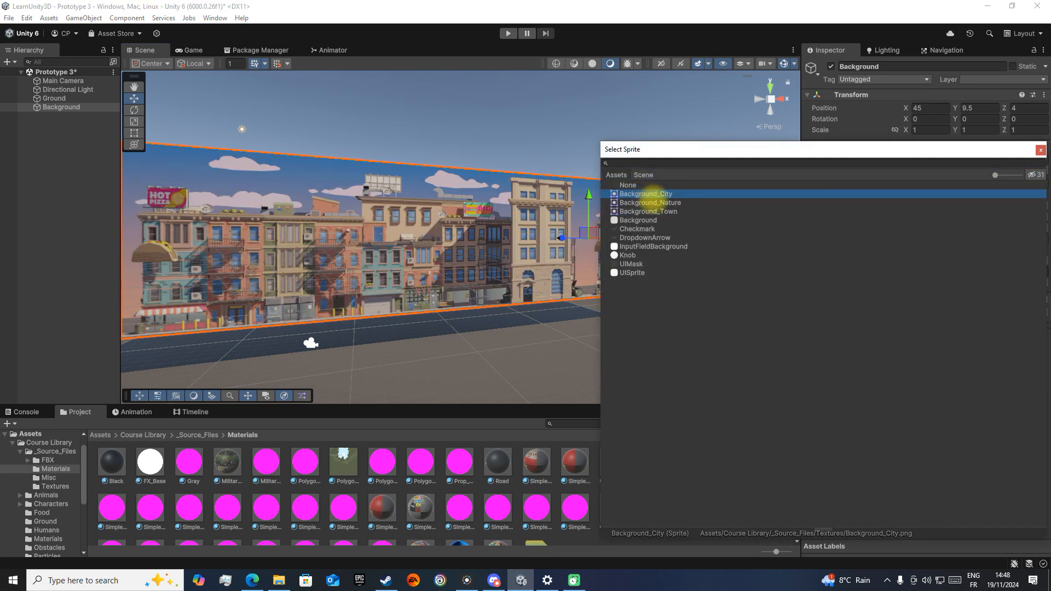
{"action": "left_click", "coordinate": [652, 200]}
{"action": "left_click", "coordinate": [655, 211]}
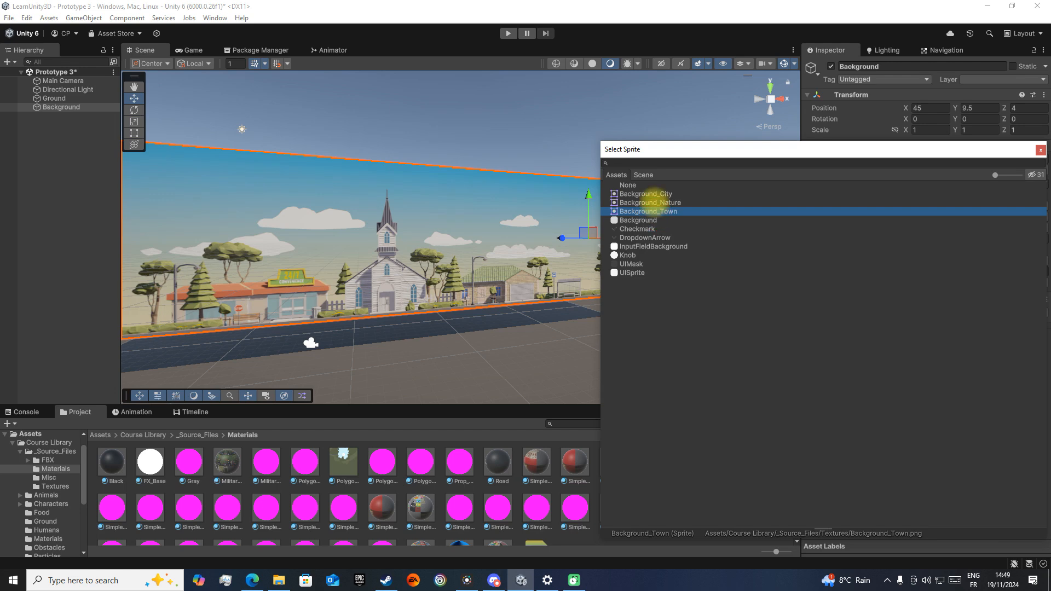
{"action": "left_click", "coordinate": [652, 194]}
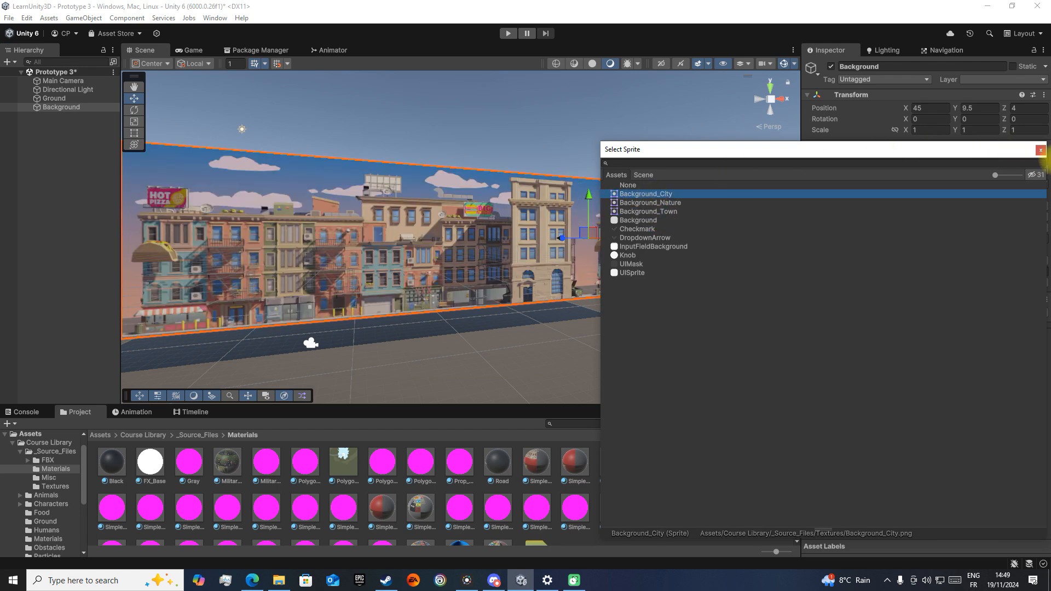
{"action": "left_click", "coordinate": [1041, 150]}
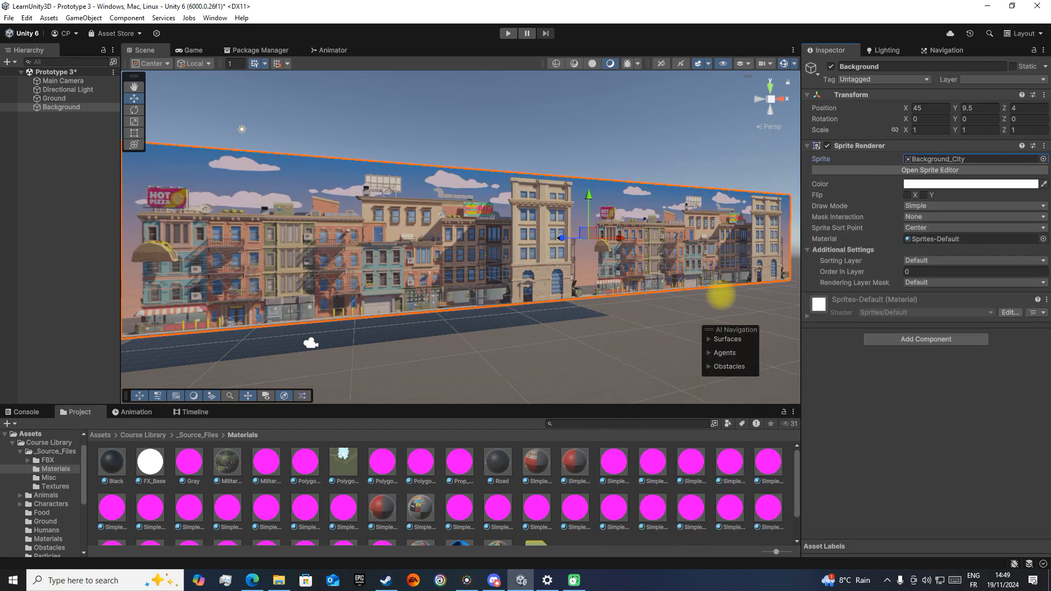
{"action": "right_click_drag", "start_coordinate": [775, 263], "coordinate": [703, 268]}
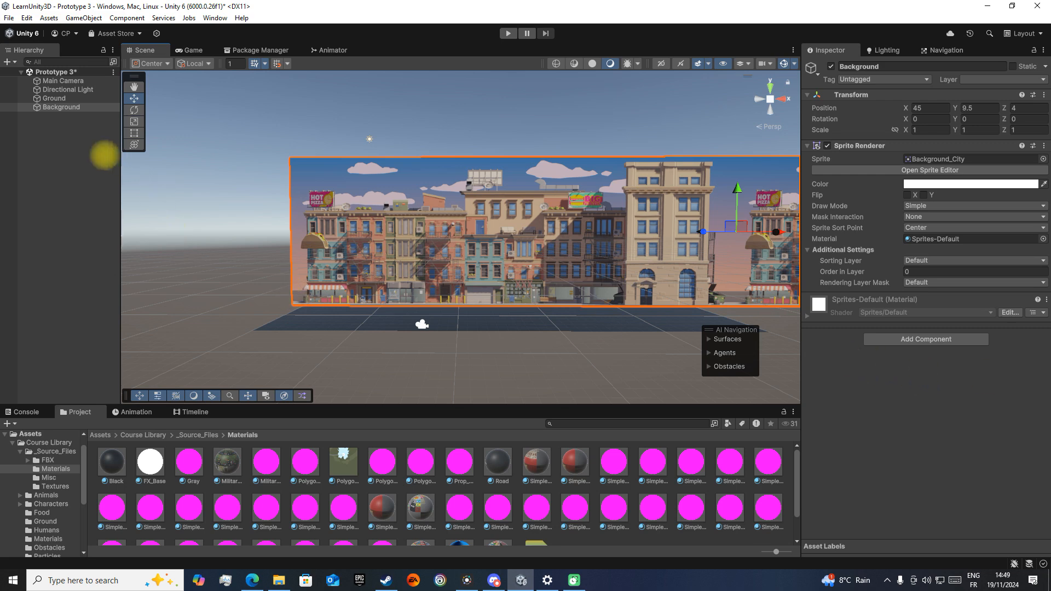
Create an empty game object named Player in the scene and open the Course Library folder
{"action": "left_click", "coordinate": [51, 133]}
{"action": "right_click", "coordinate": [51, 133]}
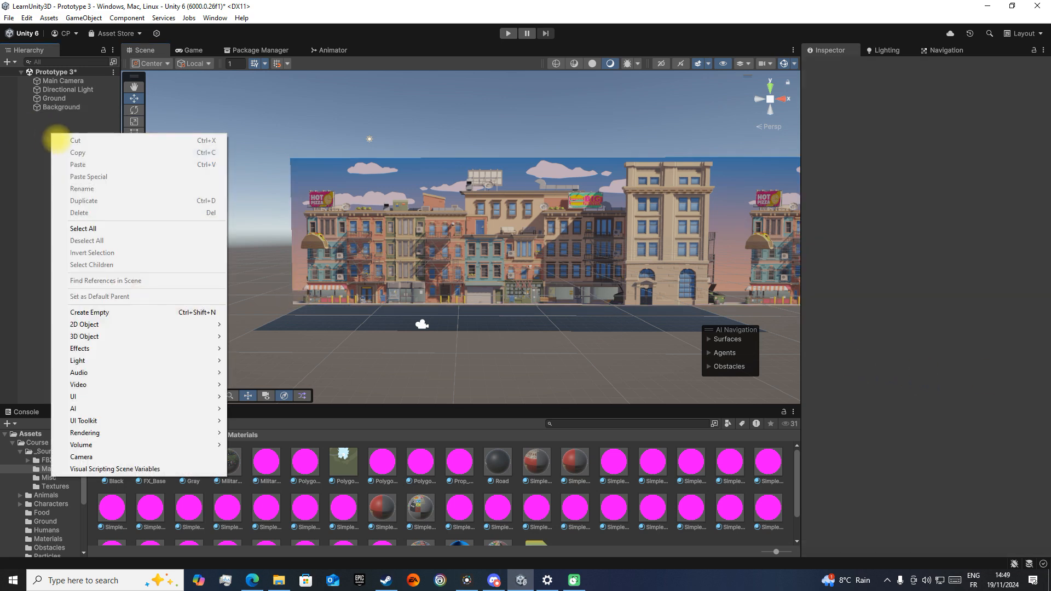
{"action": "left_click", "coordinate": [153, 312]}
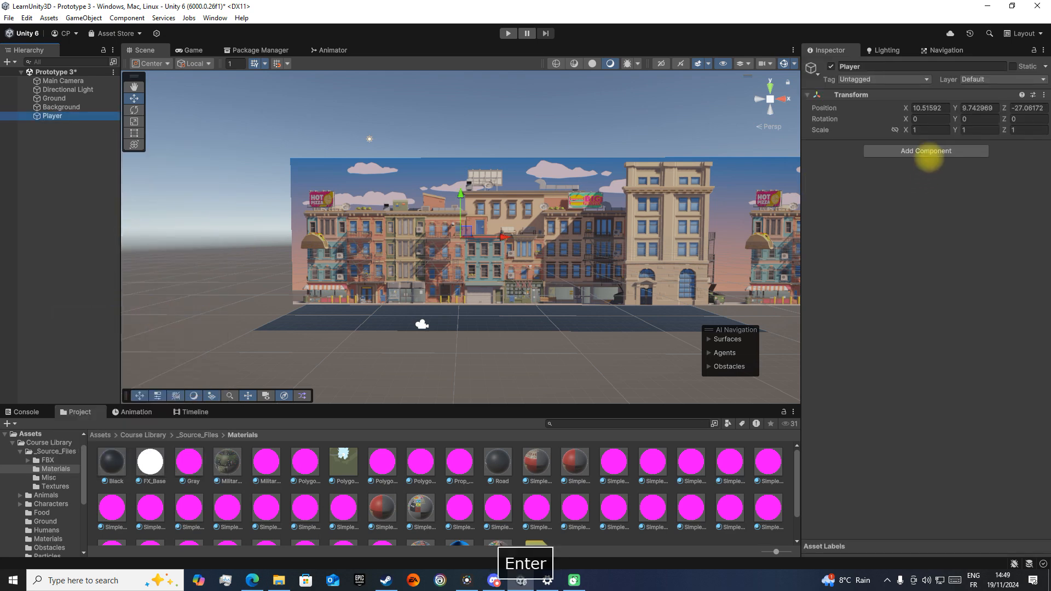
{"action": "left_click", "coordinate": [146, 435]}
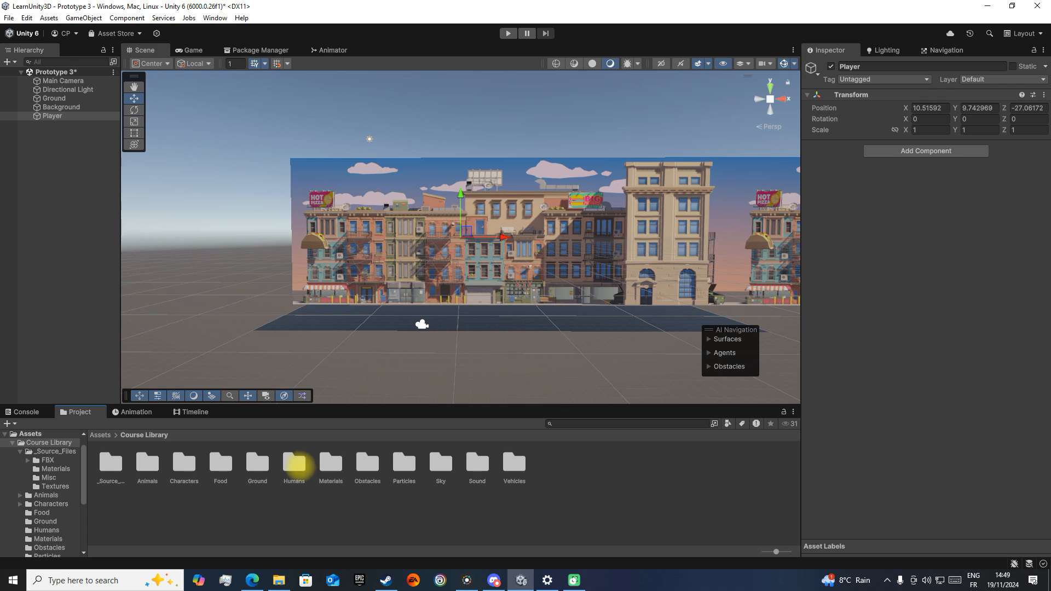
Browse the Town characters in the Course Library and add the SimplePeople_Man_Business_White prefab as a child of Player
{"action": "double_click", "coordinate": [195, 458]}
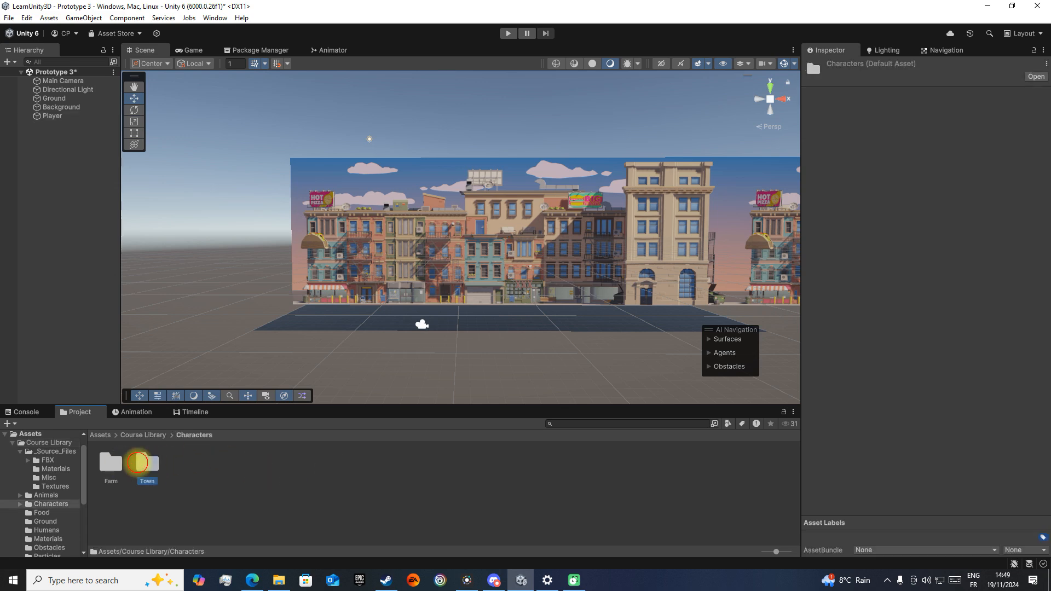
{"action": "double_click", "coordinate": [138, 463]}
{"action": "left_click", "coordinate": [140, 462]}
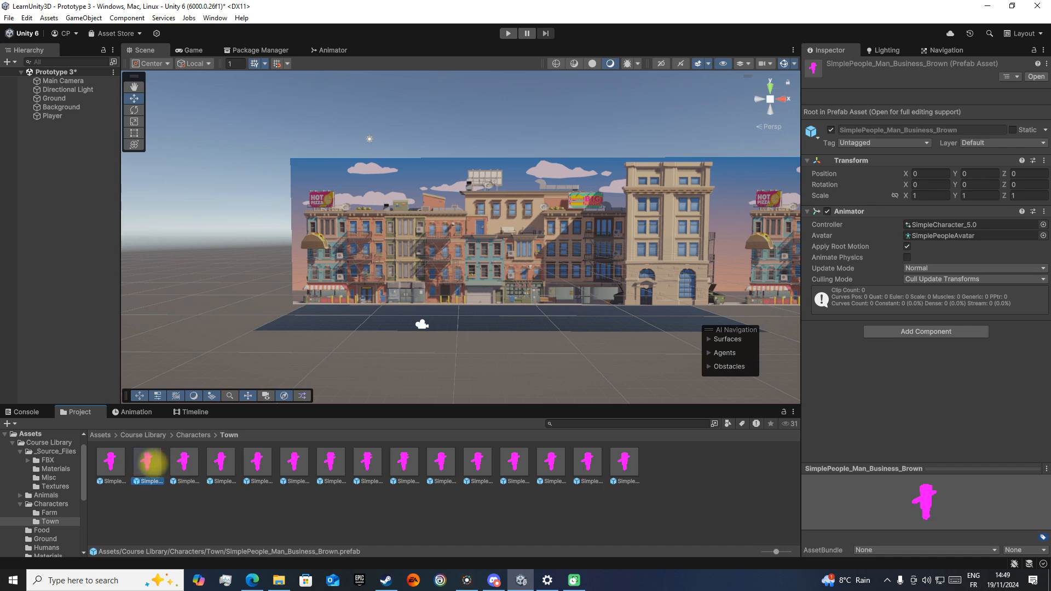
{"action": "left_click", "coordinate": [183, 462]}
{"action": "left_click", "coordinate": [217, 462]}
{"action": "left_click_drag", "start_coordinate": [184, 461], "coordinate": [53, 116]}
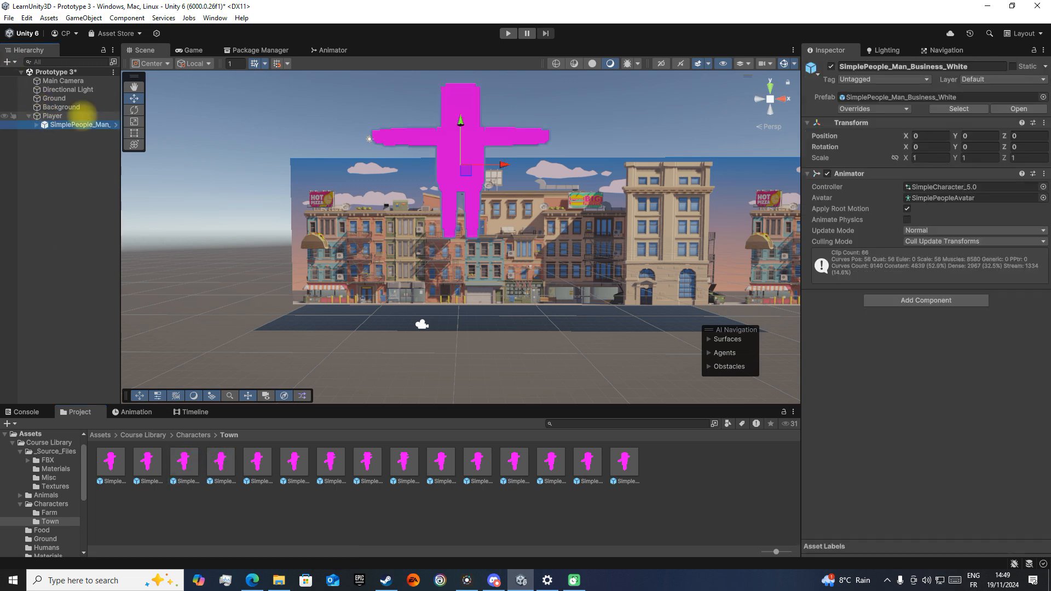
Set the Player object's position to 0, 0, 0
{"action": "key", "text": "d"}
{"action": "right_click_drag", "start_coordinate": [492, 175], "coordinate": [386, 195]}
{"action": "key", "text": "w"}
{"action": "key", "text": "s"}
{"action": "left_click", "coordinate": [98, 113]}
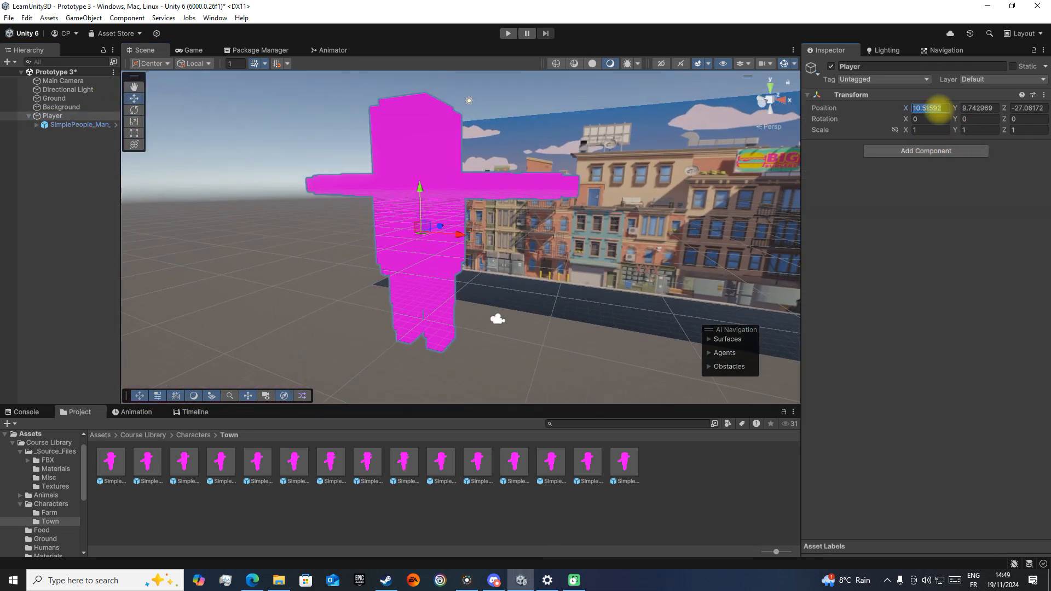
{"action": "type", "text": "0"}
{"action": "key", "text": "Tab"}
{"action": "type", "text": "0"}
{"action": "key", "text": "Tab"}
{"action": "type", "text": "0"}
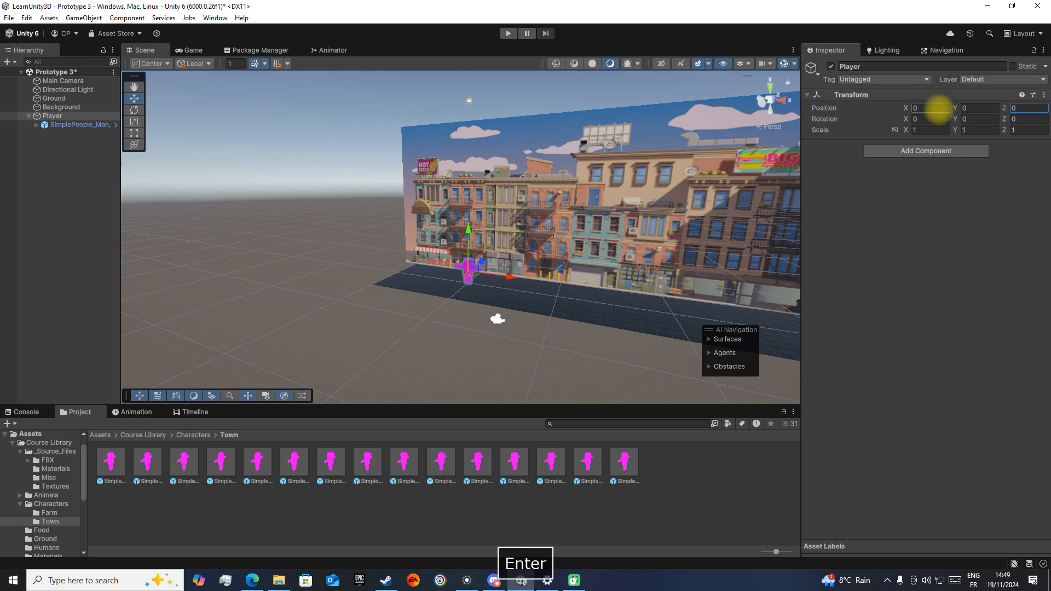
Set the shader of the SimplePeople_BusinessMan_White material on the Player's CH_BusinessMan mesh to Universal Render Pipeline/Lit
{"action": "key", "text": "w"}
{"action": "right_click_drag", "start_coordinate": [623, 235], "coordinate": [912, 137]}
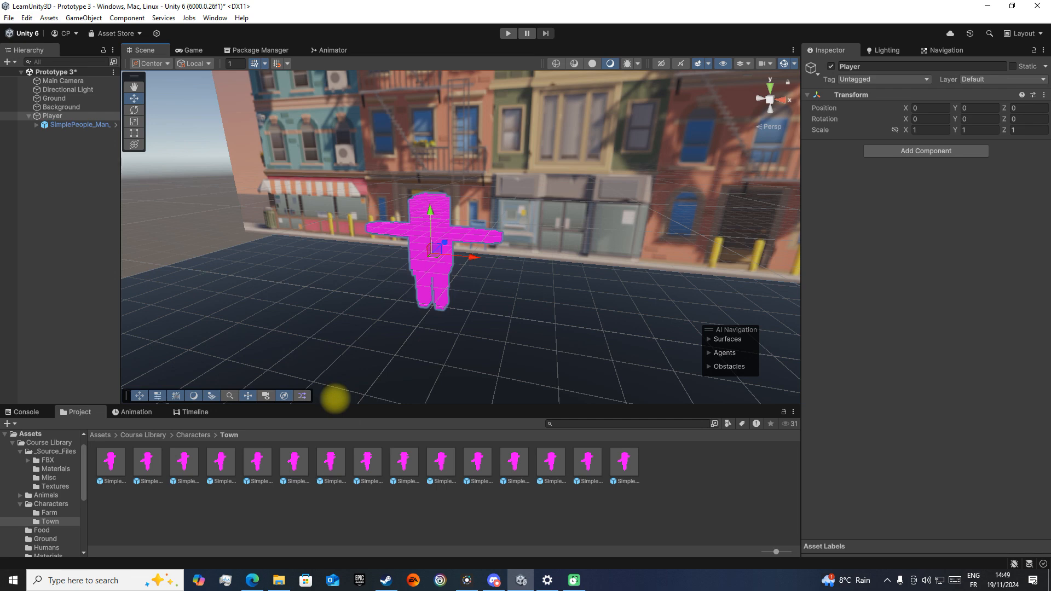
{"action": "left_click", "coordinate": [71, 126]}
{"action": "left_click", "coordinate": [36, 125]}
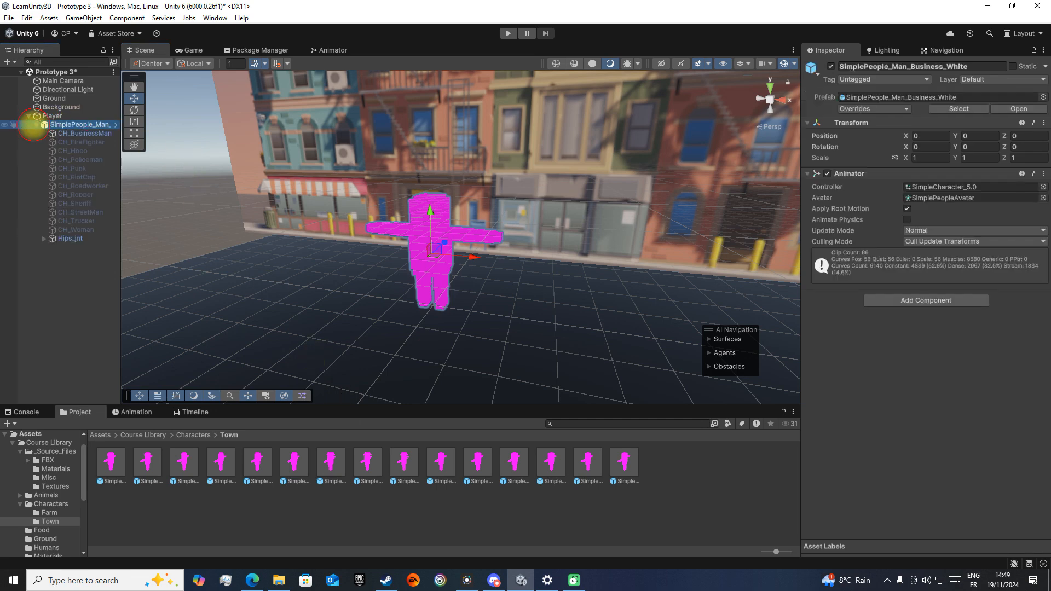
{"action": "left_click", "coordinate": [35, 125]}
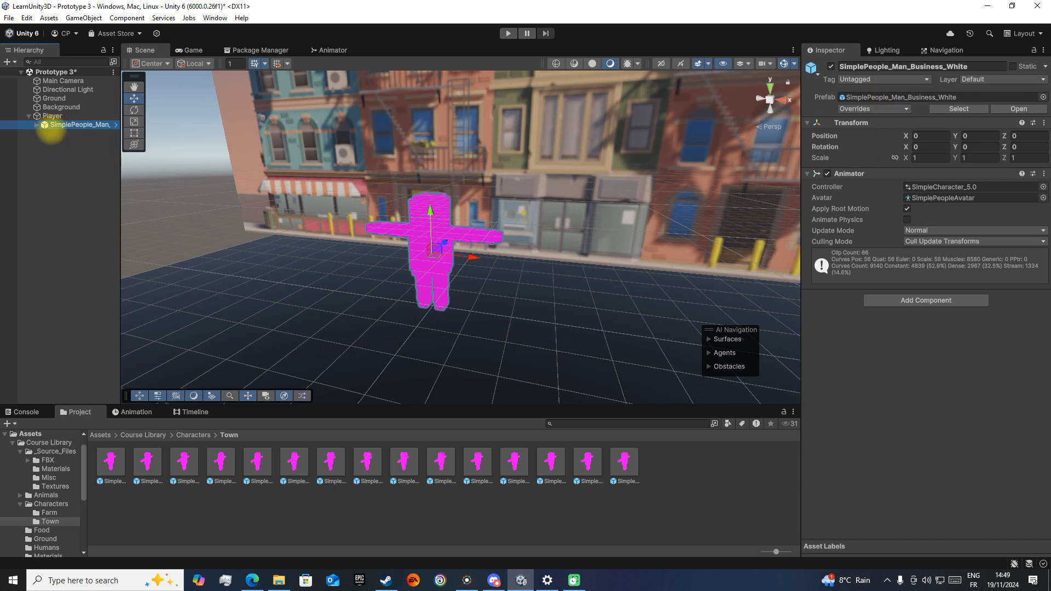
{"action": "left_click", "coordinate": [29, 116]}
{"action": "left_click", "coordinate": [36, 125]}
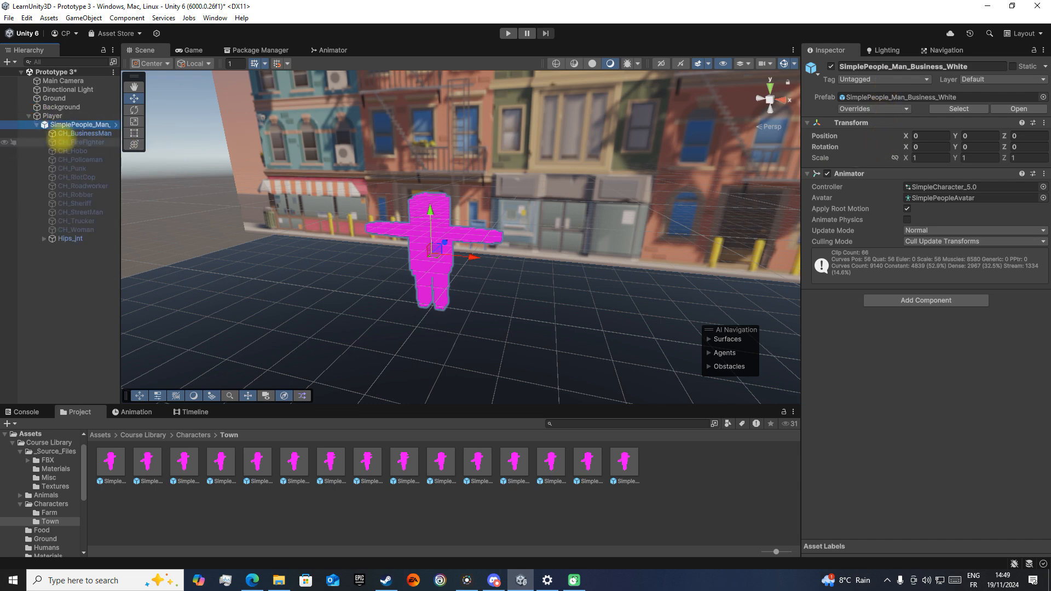
{"action": "left_click", "coordinate": [64, 132]}
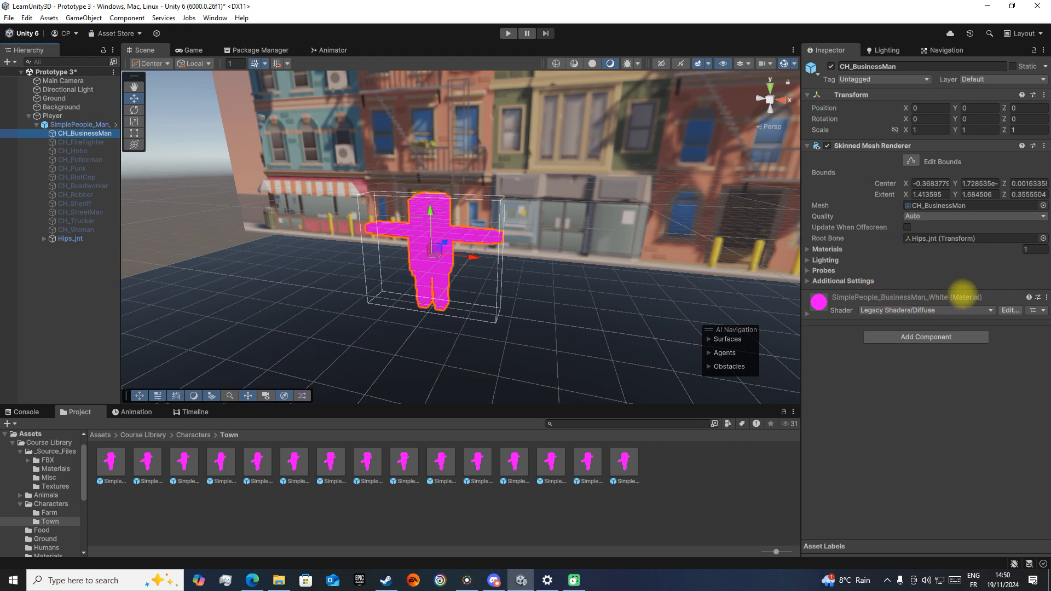
{"action": "left_click", "coordinate": [953, 310]}
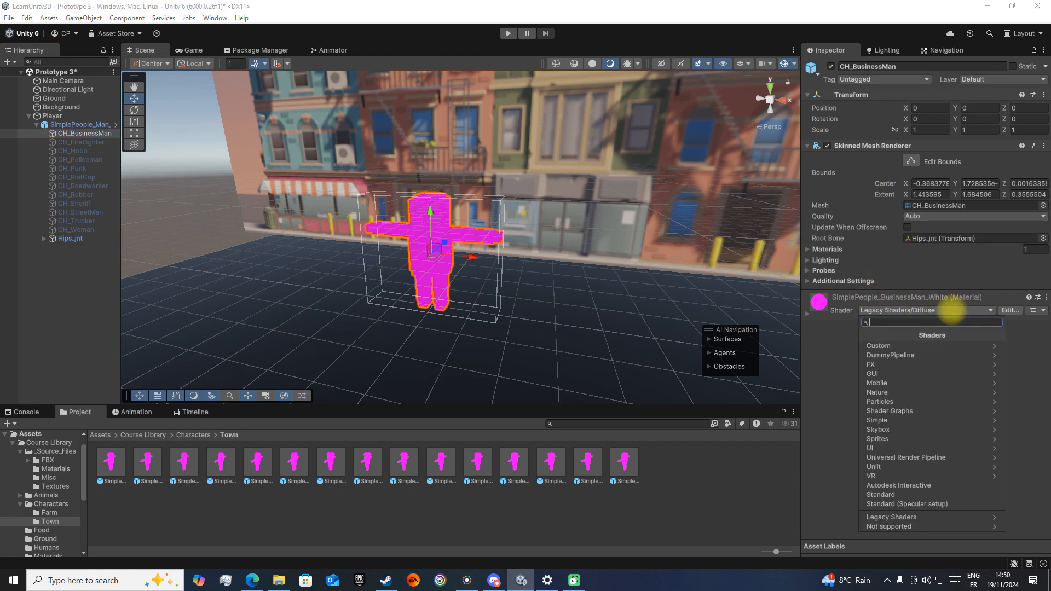
{"action": "left_click", "coordinate": [903, 458]}
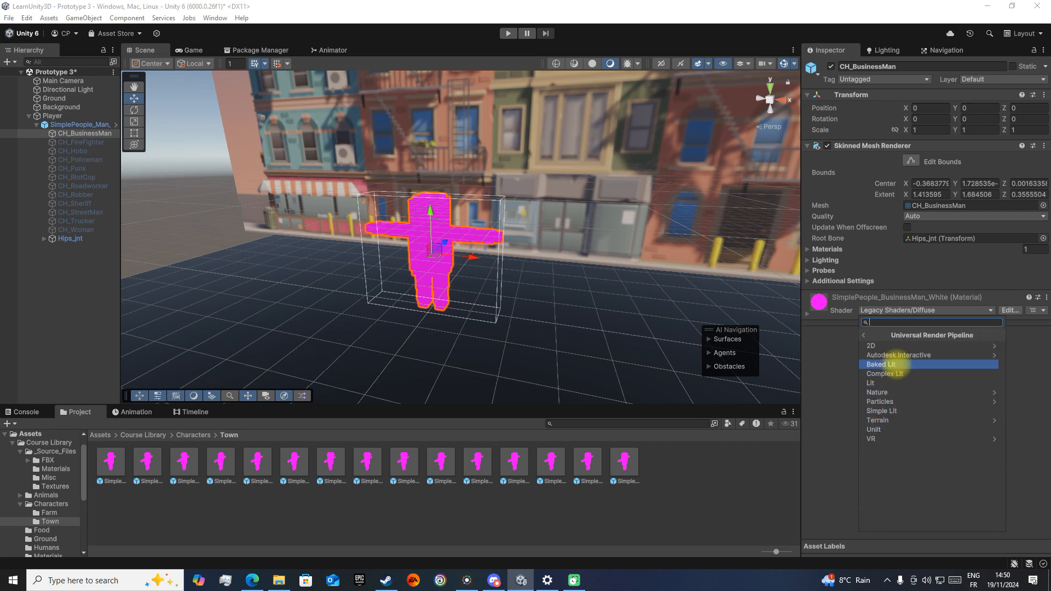
{"action": "left_click", "coordinate": [892, 385]}
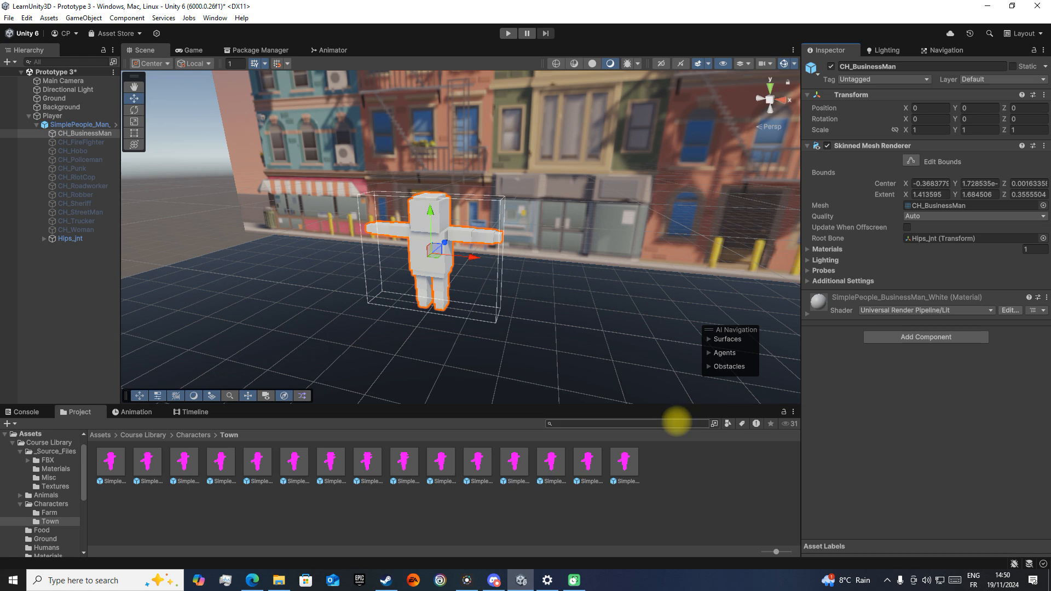
Search the project assets for "Busin" and assign the matching businessman texture to the SimplePeople_BusinessMan_White material's base map
{"action": "type", "text": "Busin"}
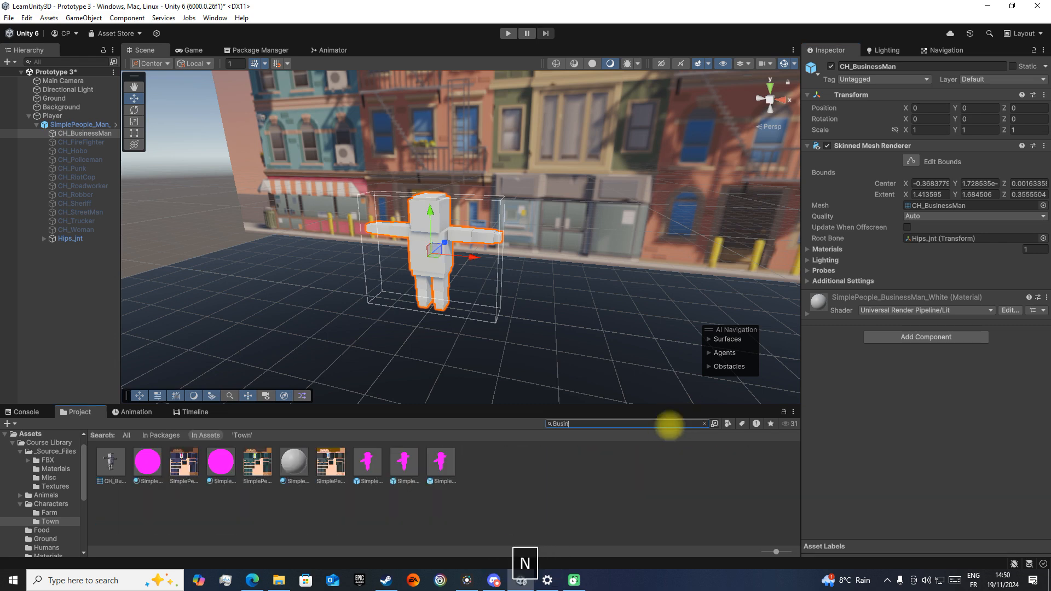
{"action": "left_click", "coordinate": [193, 461]}
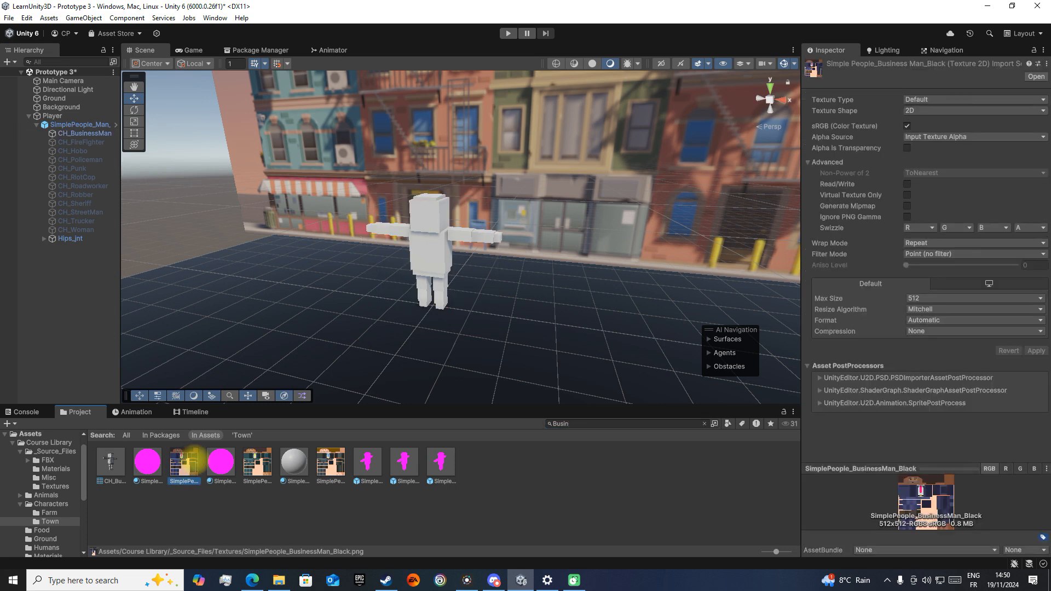
{"action": "left_click", "coordinate": [257, 457]}
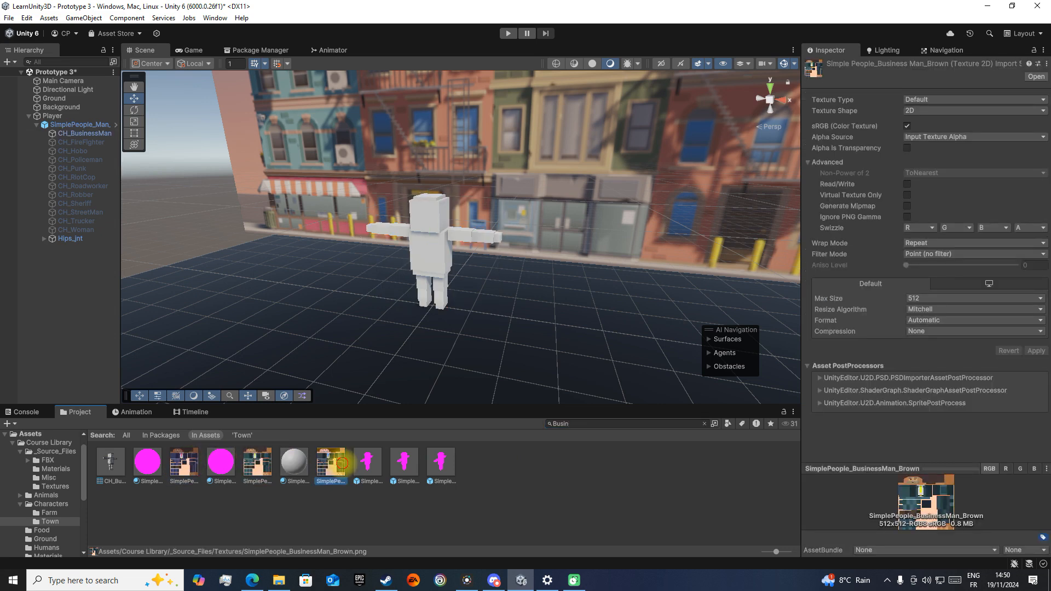
{"action": "left_click", "coordinate": [342, 463]}
{"action": "left_click", "coordinate": [309, 465]}
{"action": "left_click_drag", "start_coordinate": [331, 465], "coordinate": [827, 181]}
Set the Player object's Y rotation to 90
{"action": "right_click_drag", "start_coordinate": [433, 292], "coordinate": [482, 262]}
{"action": "key", "text": "w"}
{"action": "key", "text": "d"}
{"action": "key", "text": "w"}
{"action": "key", "text": "s"}
{"action": "key", "text": "w"}
{"action": "key", "text": "s"}
{"action": "left_click", "coordinate": [67, 115]}
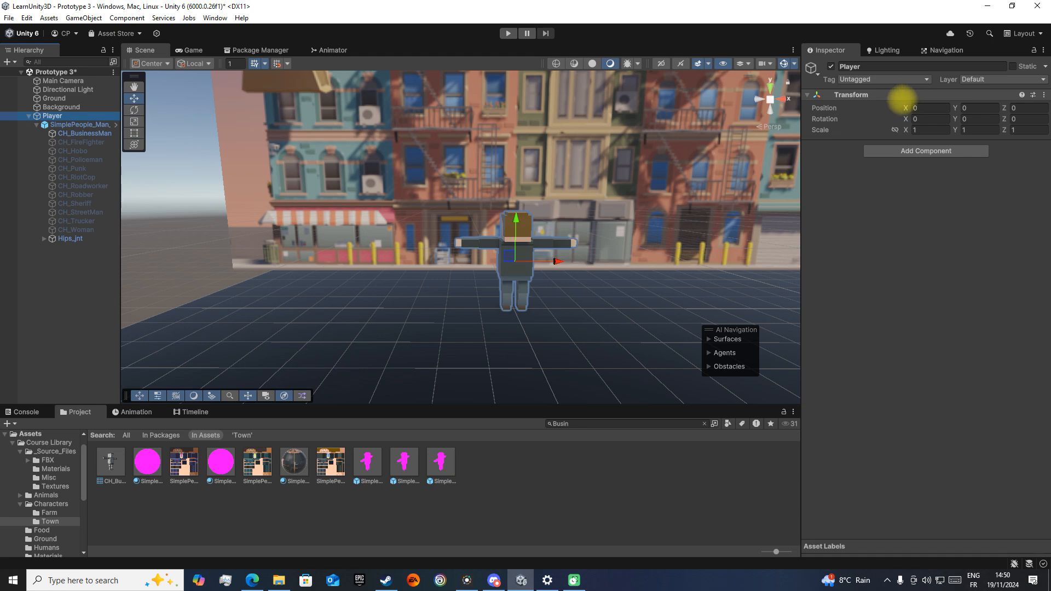
{"action": "left_click_drag", "start_coordinate": [972, 119], "coordinate": [212, 174]}
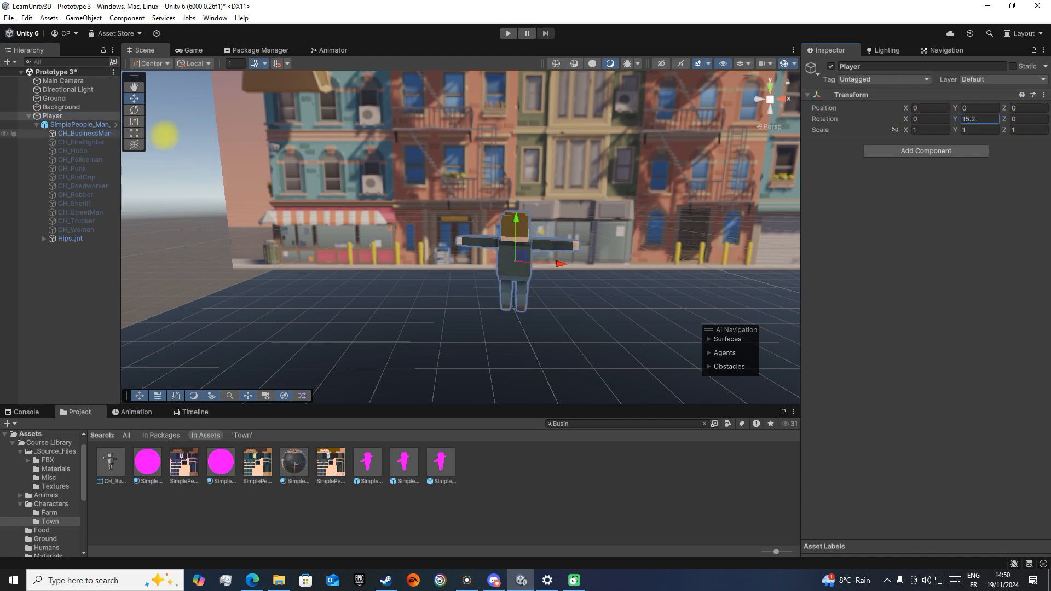
{"action": "type", "text": "90"}
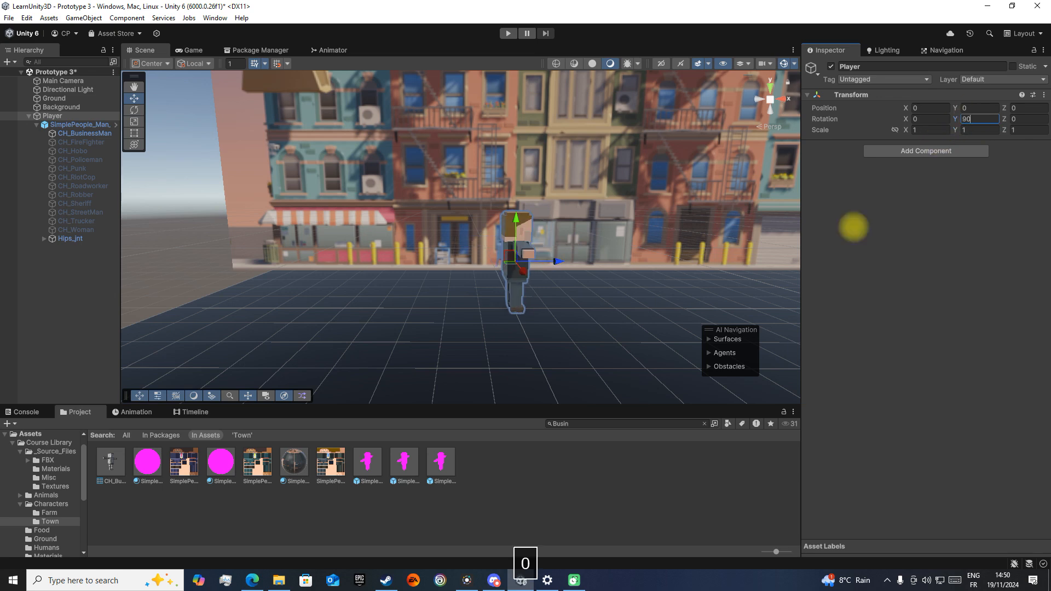
Move the Player along the X axis toward the city background's left end and set its X position to -8
{"action": "left_click_drag", "start_coordinate": [545, 263], "coordinate": [293, 290]}
{"action": "right_click_drag", "start_coordinate": [449, 290], "coordinate": [445, 263]}
{"action": "key", "text": "s"}
{"action": "key", "text": "d"}
{"action": "key", "text": "w"}
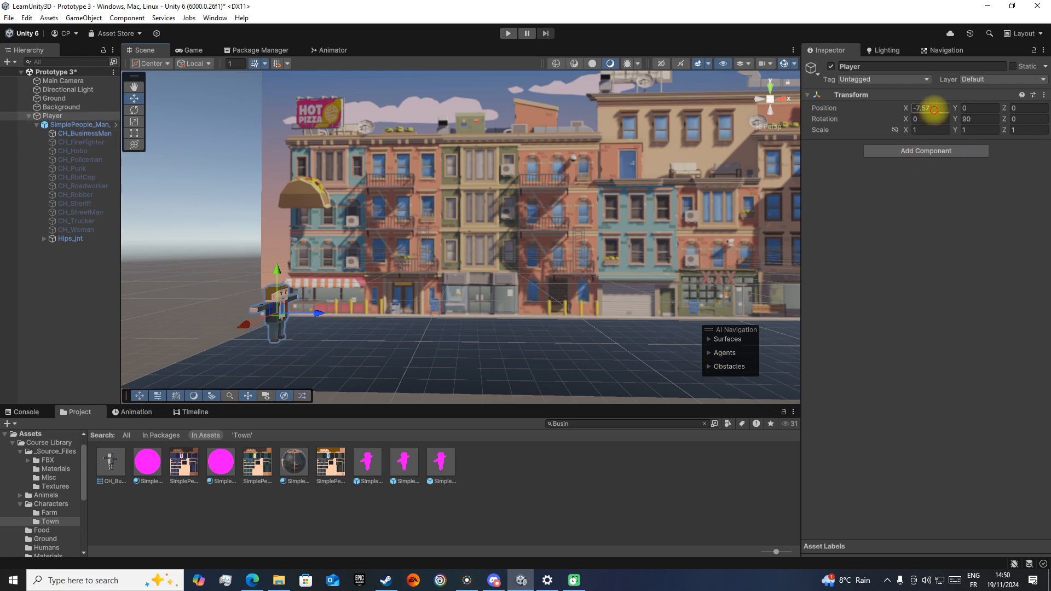
{"action": "type", "text": "8"}
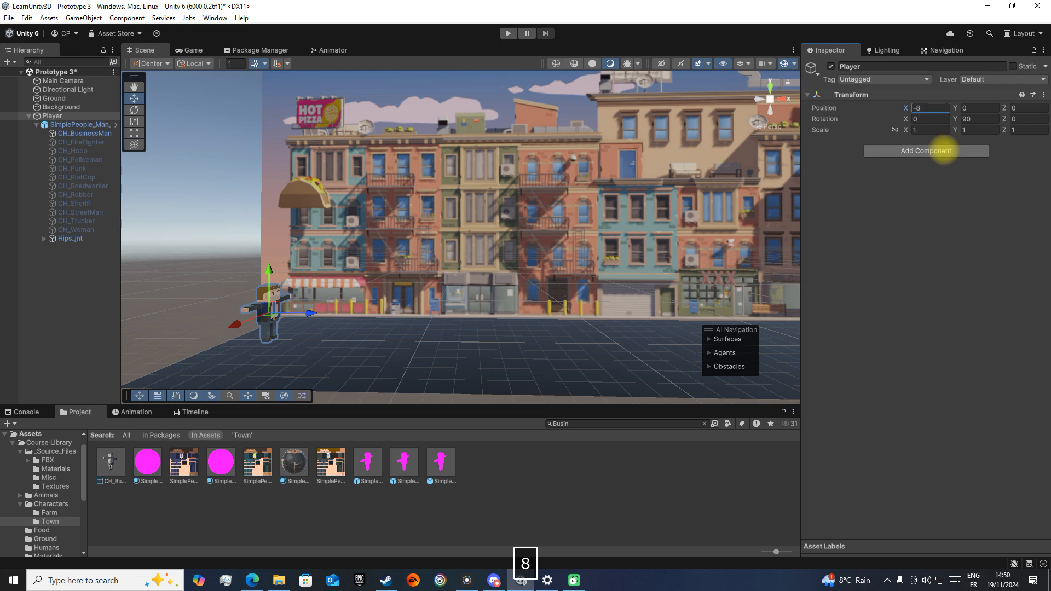
Add a Rigidbody and a Box Collider component to the Player
{"action": "left_click", "coordinate": [926, 151]}
{"action": "type", "text": "Rigidbody"}
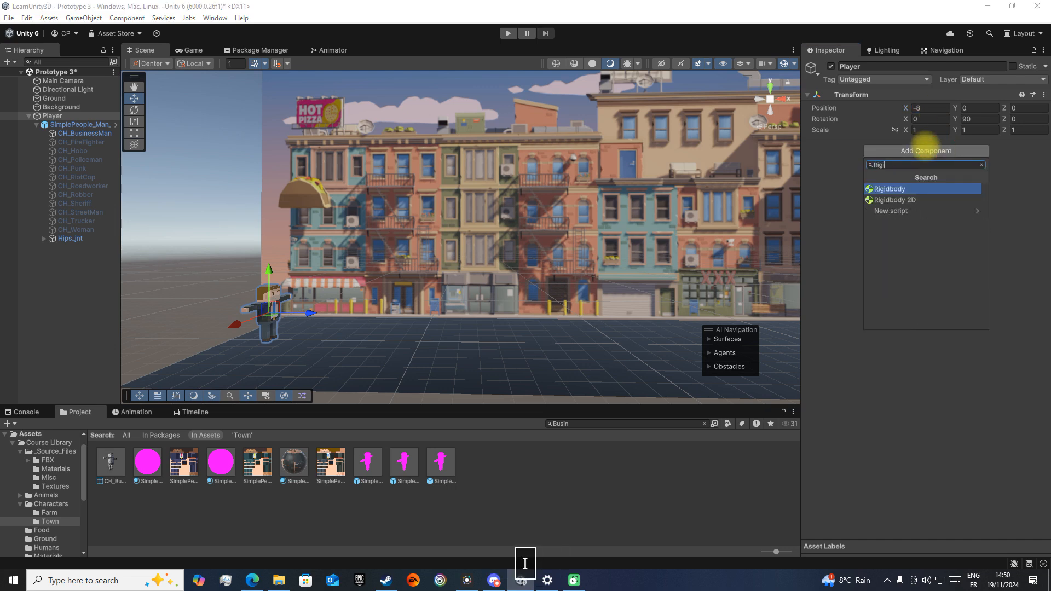
{"action": "key", "text": "Return"}
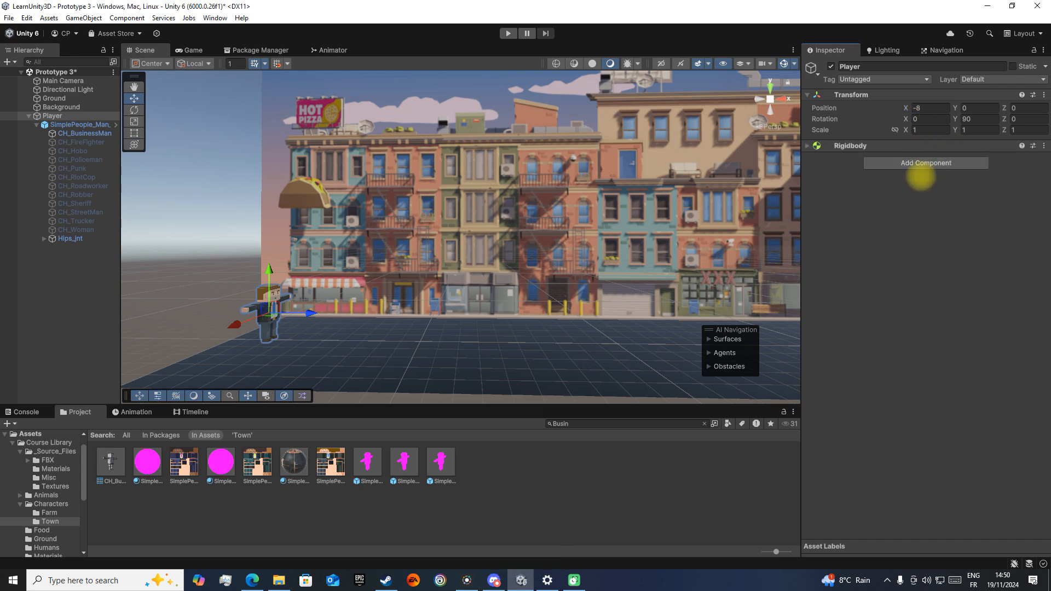
{"action": "left_click", "coordinate": [920, 164]}
{"action": "type", "text": "box"}
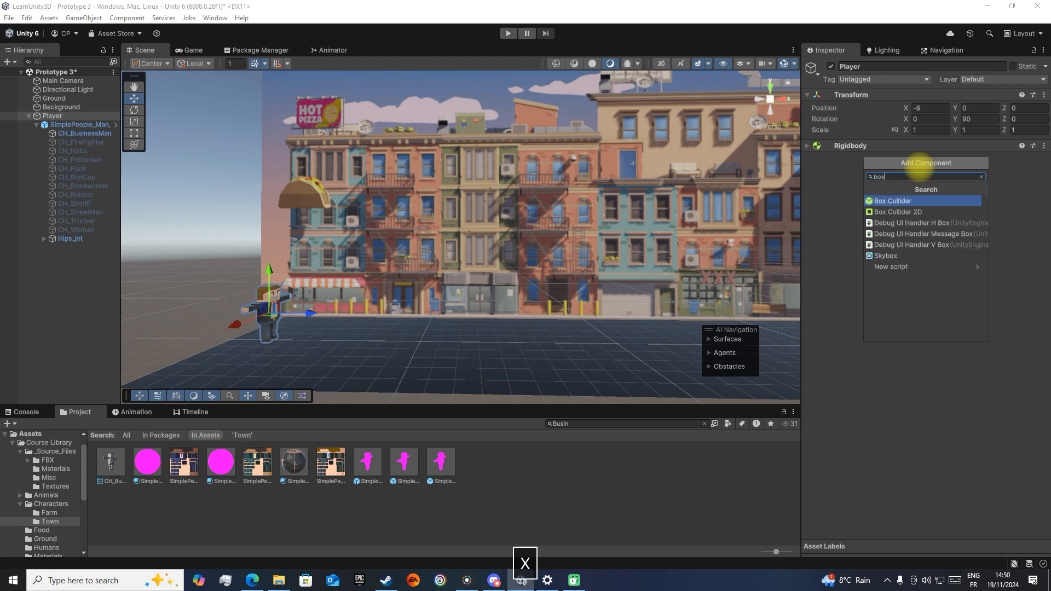
{"action": "key", "text": "Return"}
Stretch the Player's Box Collider up over the head and raise its lower face toward the feet, making it about 3.05 high
{"action": "left_click_drag", "start_coordinate": [493, 284], "coordinate": [444, 292], "text": "alt"}
{"action": "key", "text": "w"}
{"action": "right_click_drag", "start_coordinate": [445, 291], "coordinate": [485, 315]}
{"action": "key", "text": "s"}
{"action": "left_click", "coordinate": [817, 158]}
{"action": "left_click", "coordinate": [911, 172]}
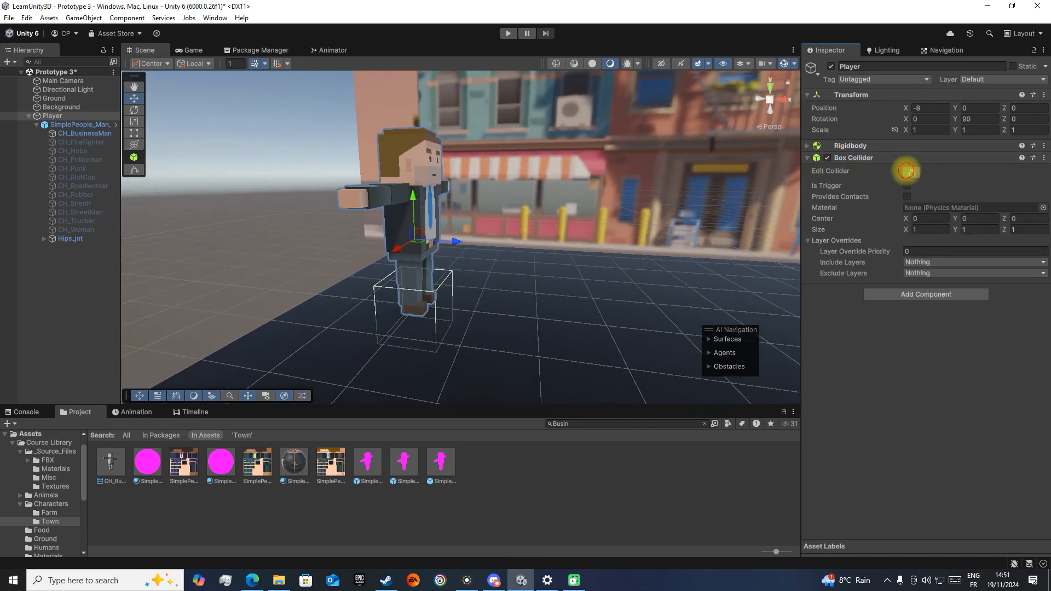
{"action": "left_click_drag", "start_coordinate": [416, 277], "coordinate": [406, 124]}
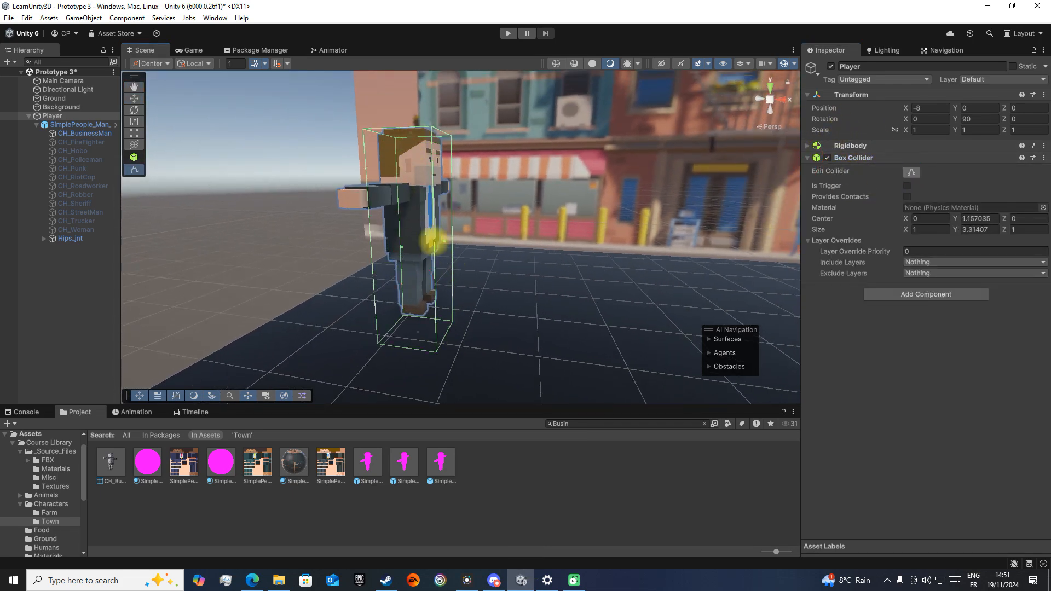
{"action": "left_click", "coordinate": [415, 331]}
{"action": "left_click", "coordinate": [415, 287]}
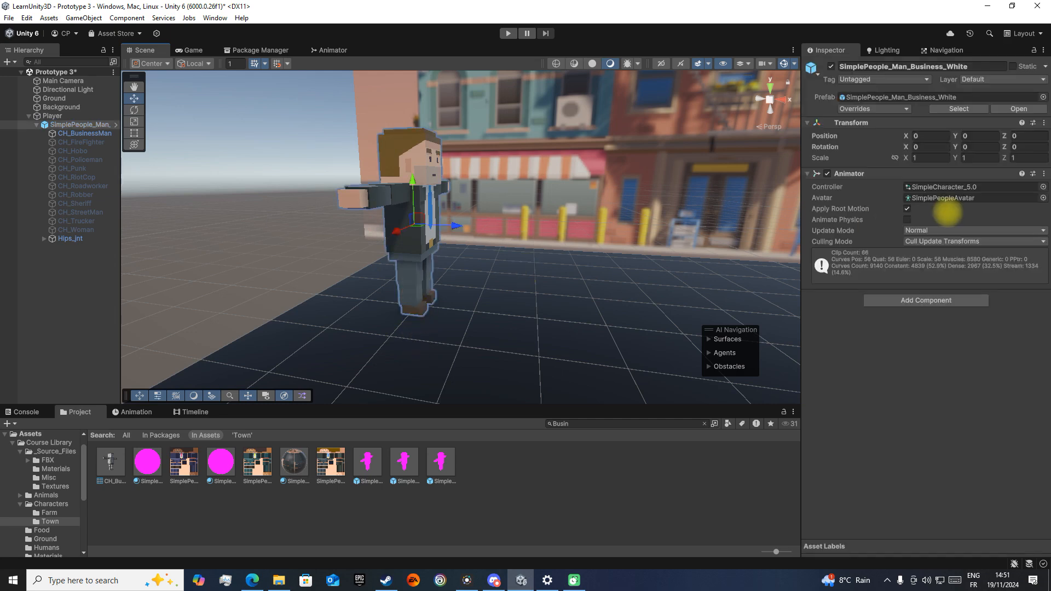
{"action": "left_click", "coordinate": [52, 115]}
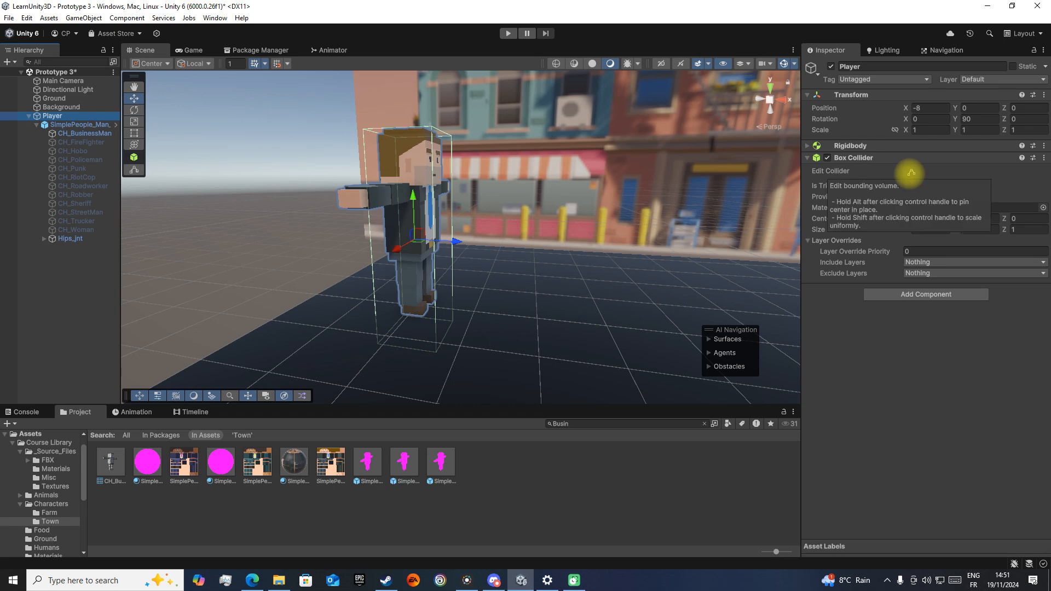
{"action": "left_click", "coordinate": [911, 173]}
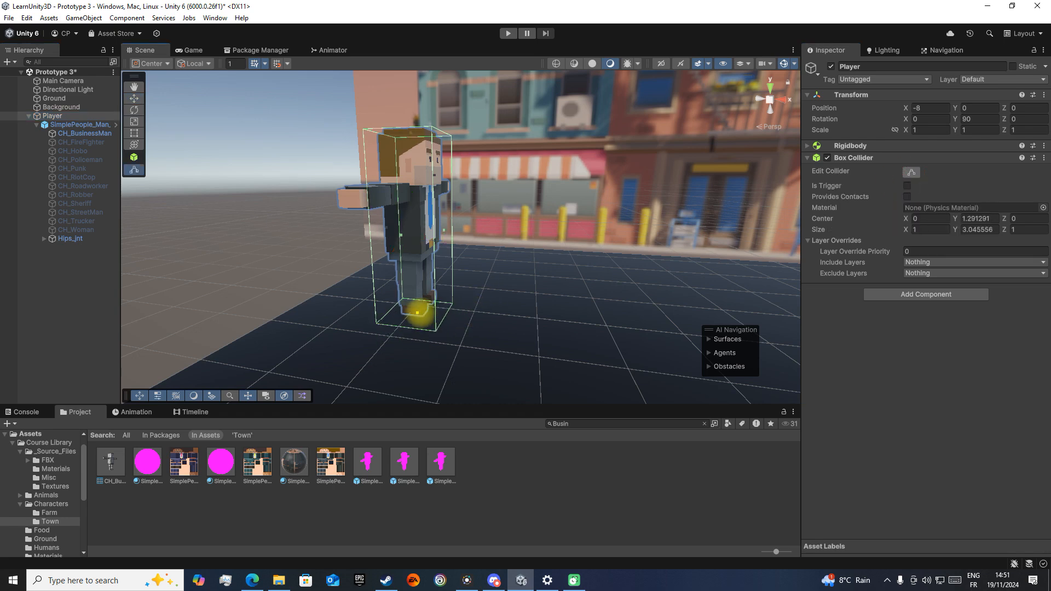
Set the Box Collider's Y center to 1.5 and its Y size to 2.75
{"action": "key", "text": "w"}
{"action": "right_click_drag", "start_coordinate": [417, 300], "coordinate": [459, 350]}
{"action": "key", "text": "d"}
{"action": "key", "text": "w"}
{"action": "key", "text": "s"}
{"action": "key", "text": "w"}
{"action": "key", "text": "s"}
{"action": "key", "text": "d"}
{"action": "key", "text": "w"}
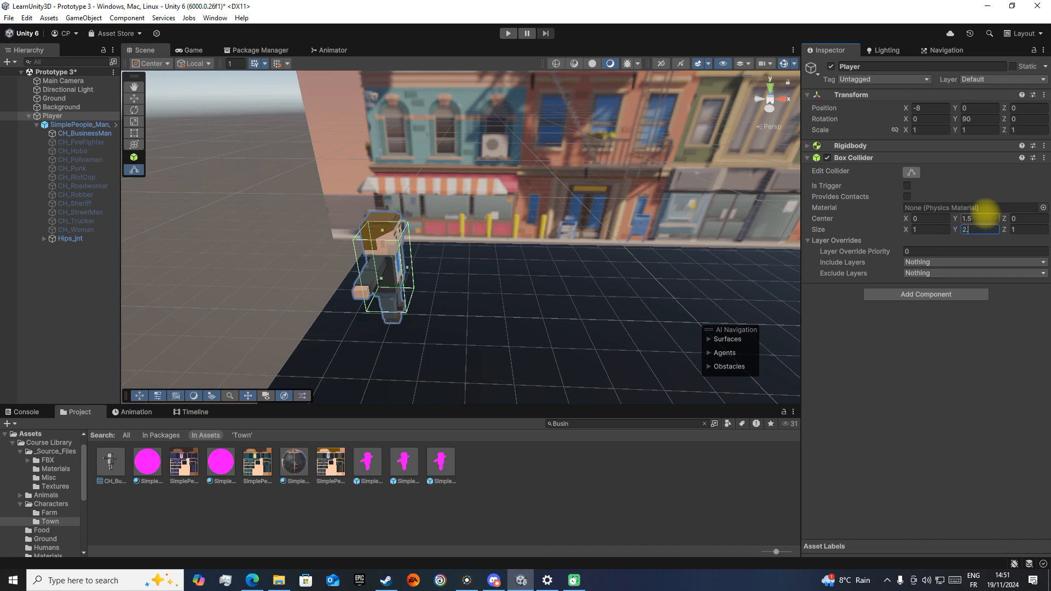
{"action": "key", "text": "w"}
{"action": "right_click_drag", "start_coordinate": [609, 200], "coordinate": [552, 230]}
{"action": "key", "text": "d"}
{"action": "key", "text": "s"}
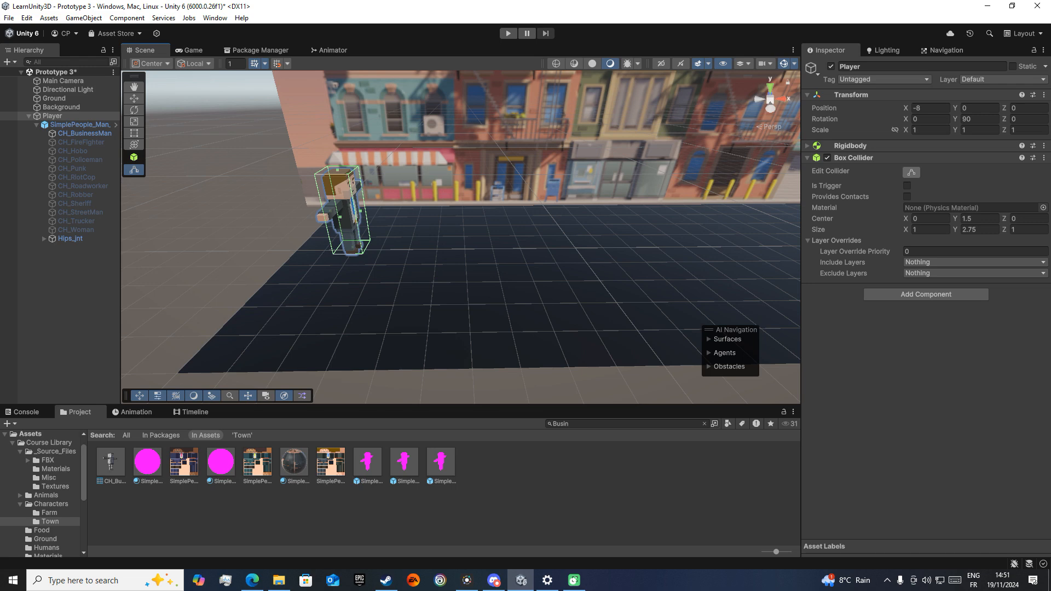
Clear the asset search and open the ProjectThree folder in Assets
{"action": "left_click", "coordinate": [692, 464]}
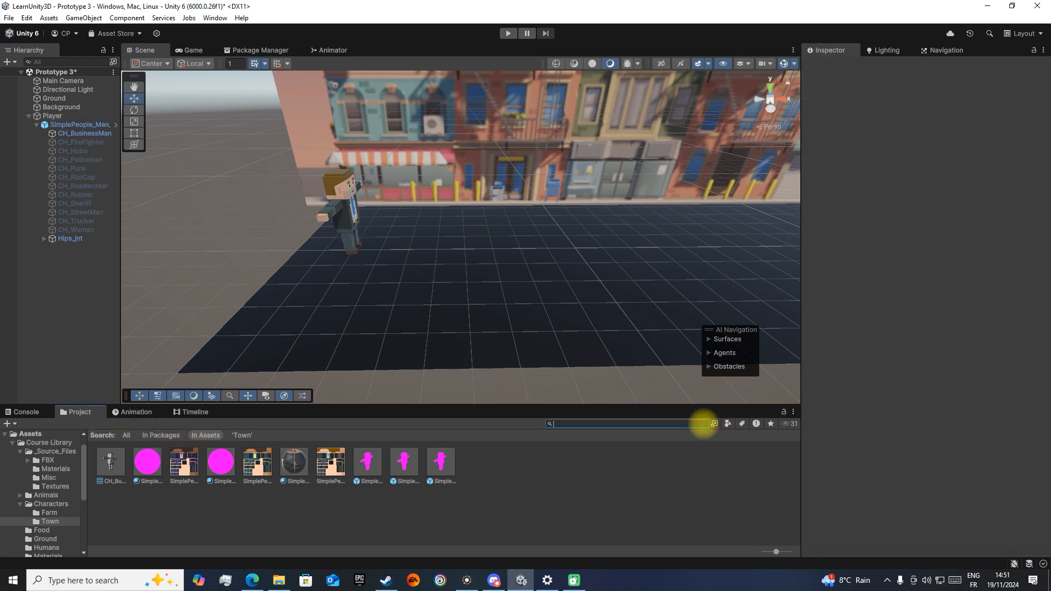
{"action": "left_click", "coordinate": [702, 424]}
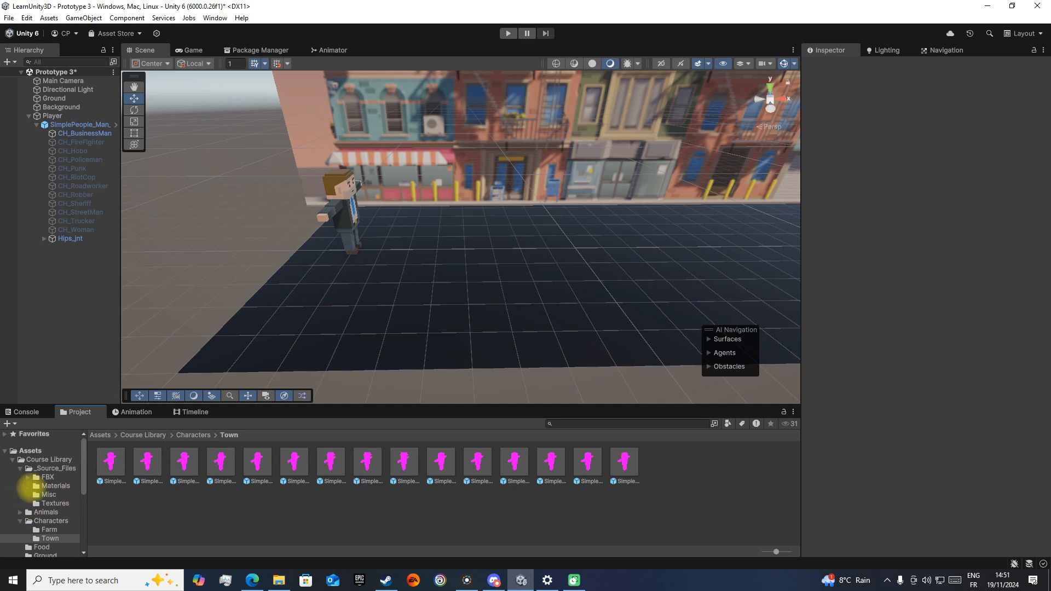
{"action": "left_click", "coordinate": [28, 451]}
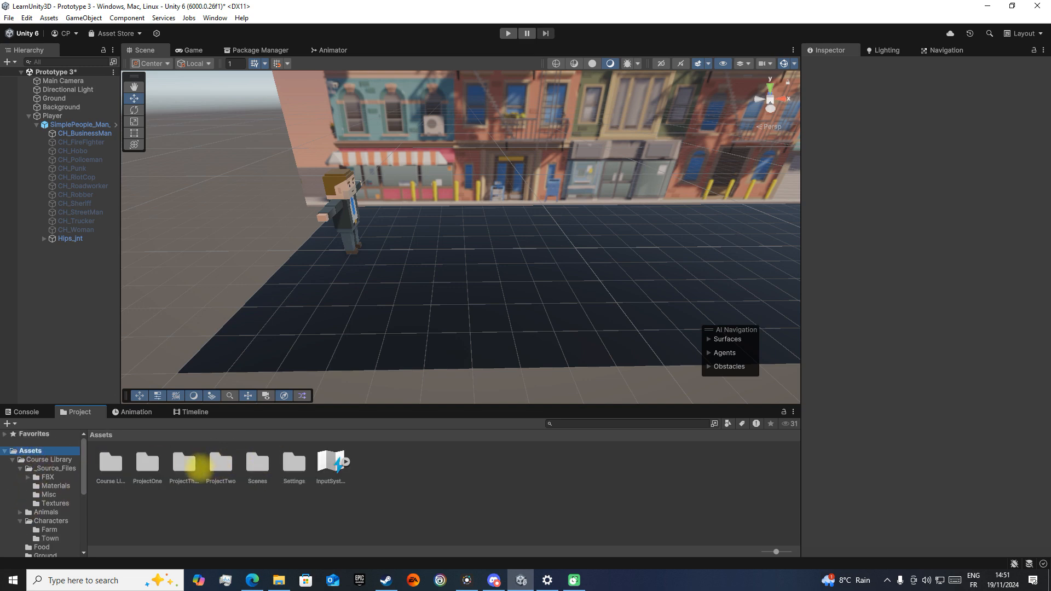
{"action": "double_click", "coordinate": [187, 465]}
Create a MonoBehaviour script named PThreePlayerController in the ProjectThree folder
{"action": "right_click", "coordinate": [199, 469]}
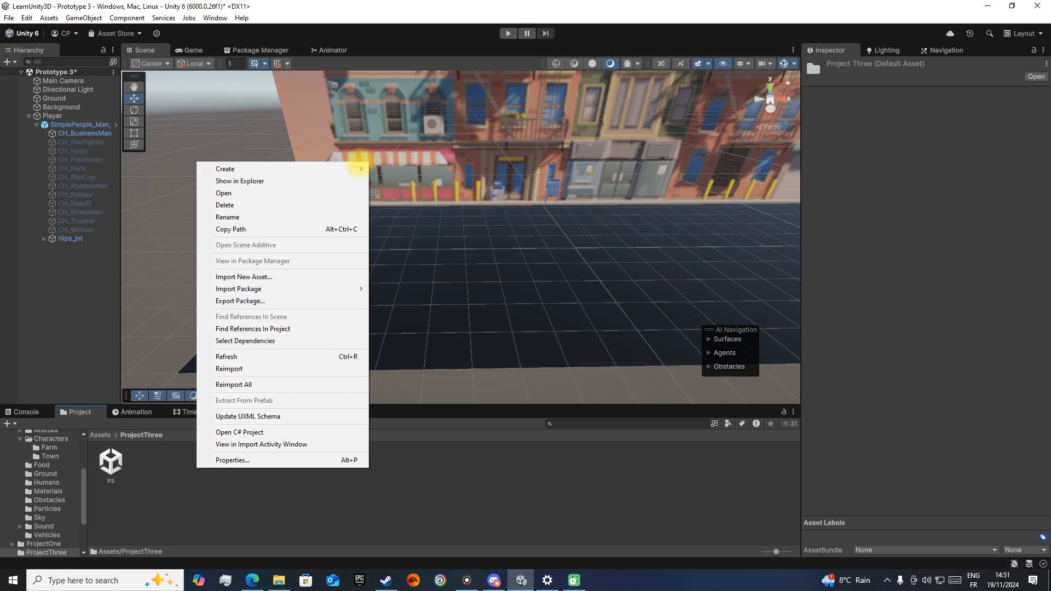
{"action": "mouse_move", "coordinate": [353, 167]}
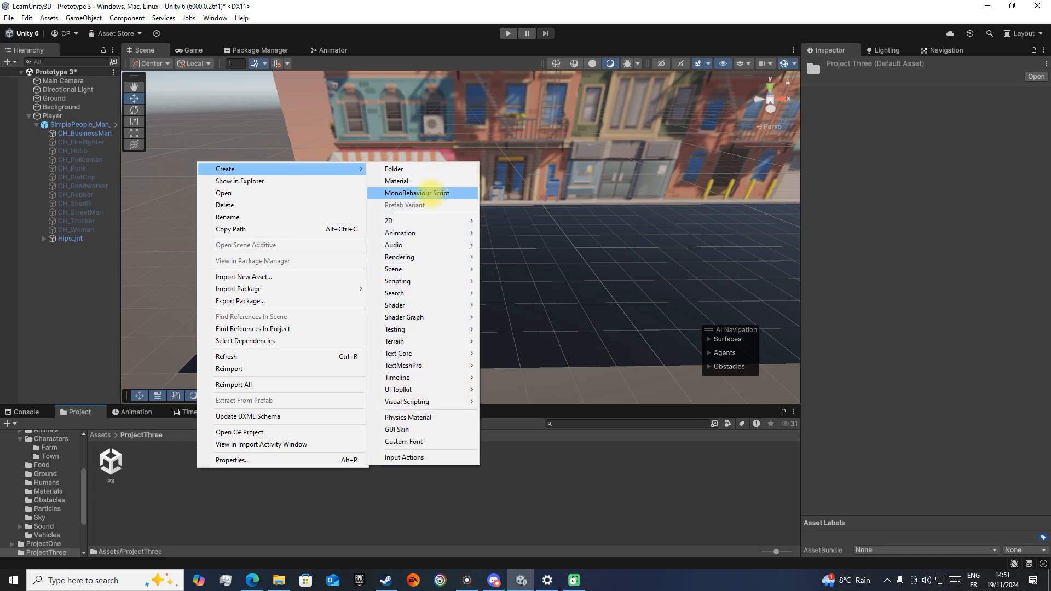
{"action": "left_click", "coordinate": [418, 193]}
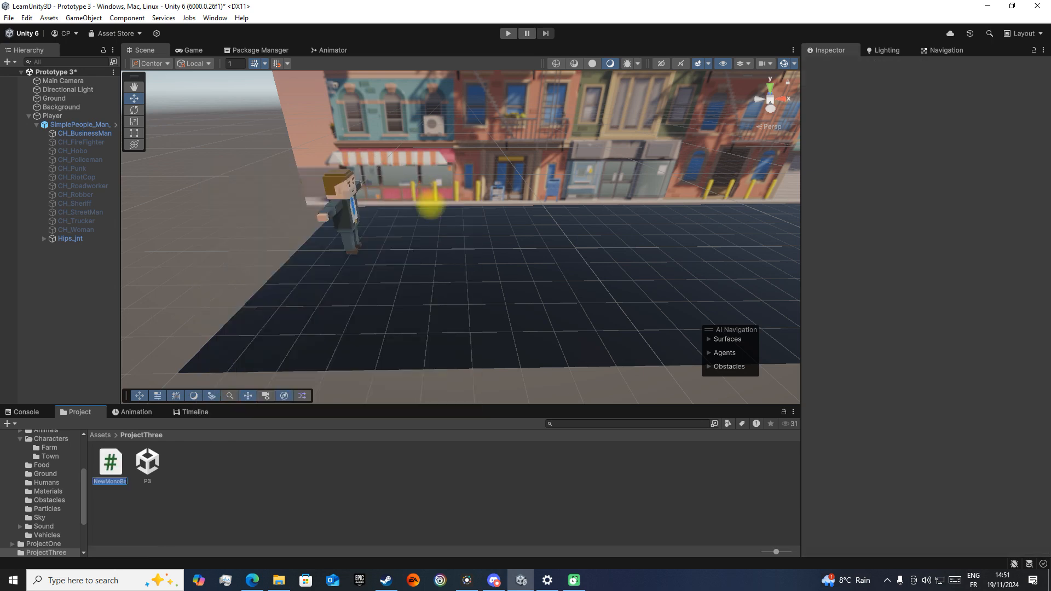
{"action": "type", "text": "PT"}
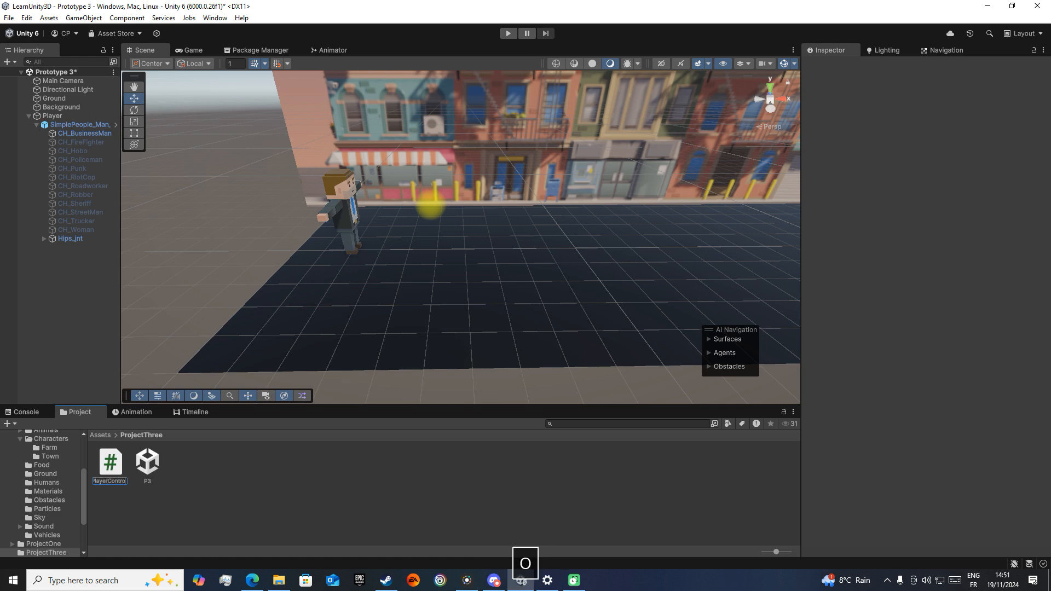
{"action": "type", "text": "r"}
{"action": "key", "text": "Return"}
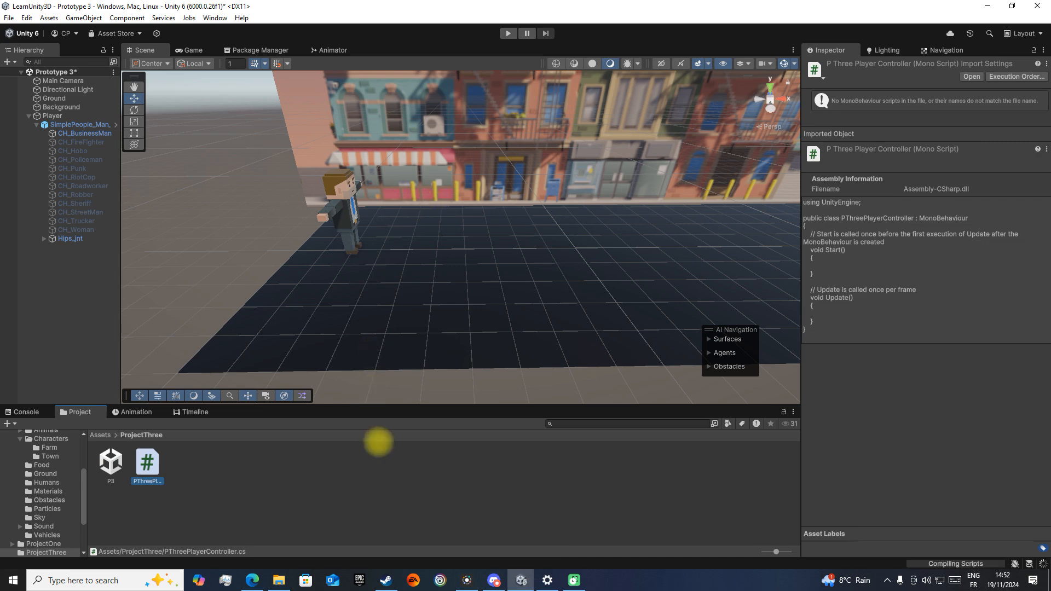
{"action": "left_click", "coordinate": [378, 439]}
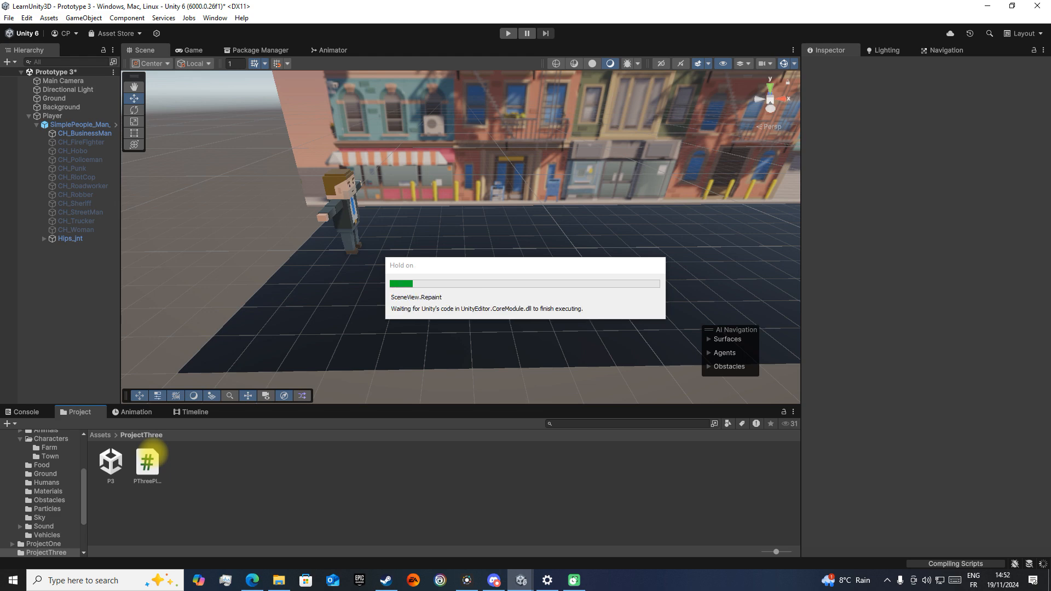
Open the PThreePlayerController script in the code editor and delete the default Start and Update methods with their comments
{"action": "left_click", "coordinate": [144, 461]}
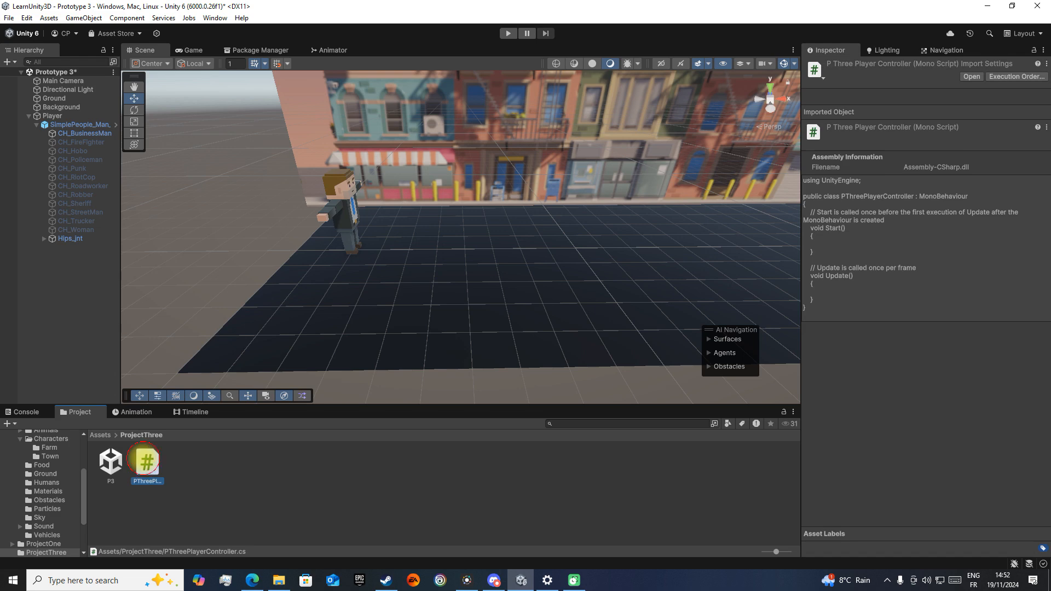
{"action": "double_click", "coordinate": [145, 461]}
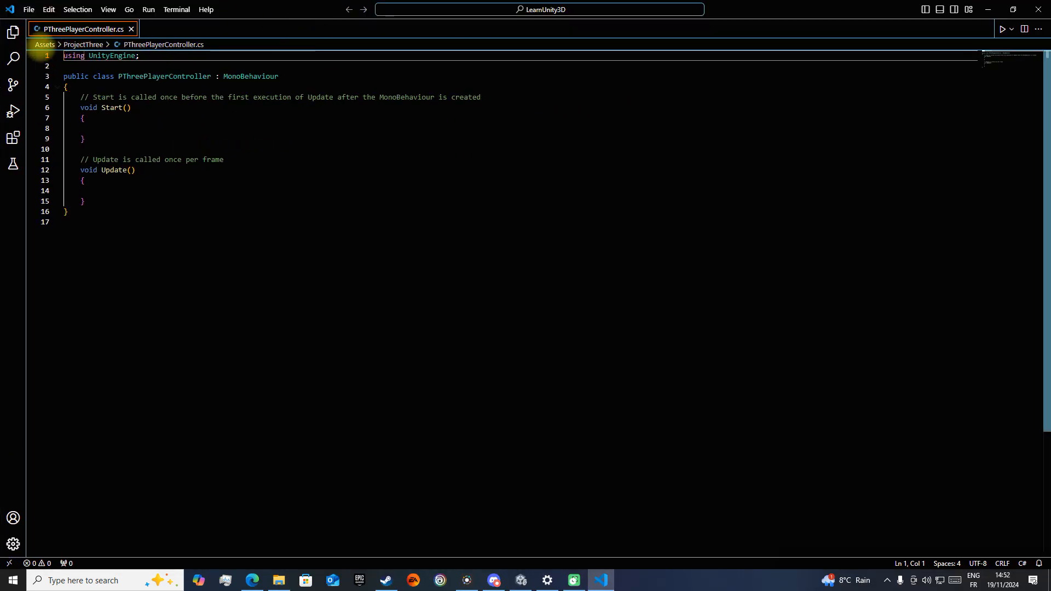
{"action": "left_click_drag", "start_coordinate": [150, 199], "coordinate": [38, 94]}
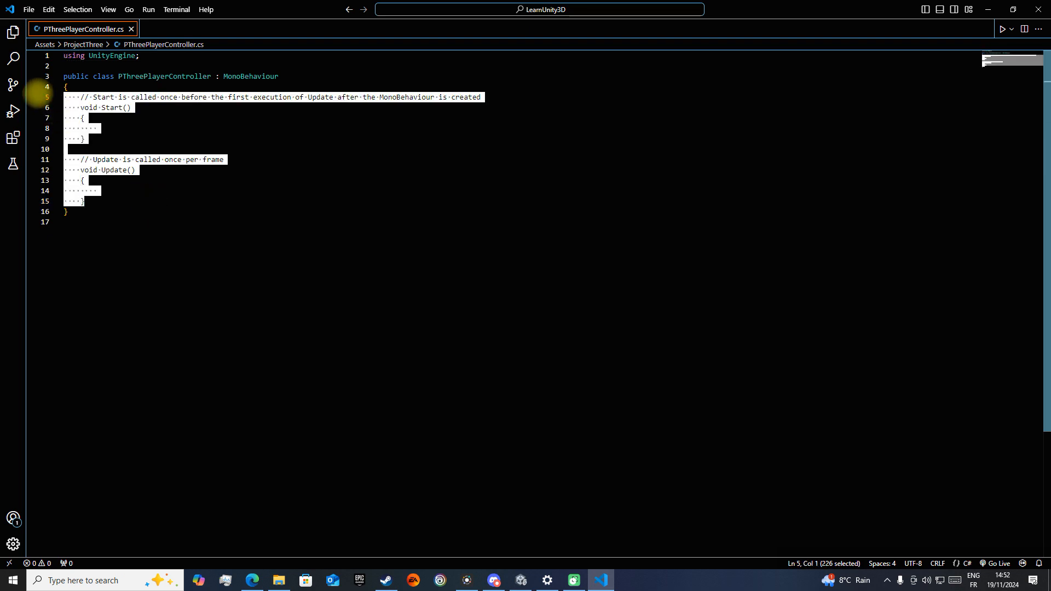
{"action": "key", "text": "BackSpace"}
Declare the field "private Rigidbody rig;" inside the PThreePlayerController class
{"action": "key", "text": "Tab"}
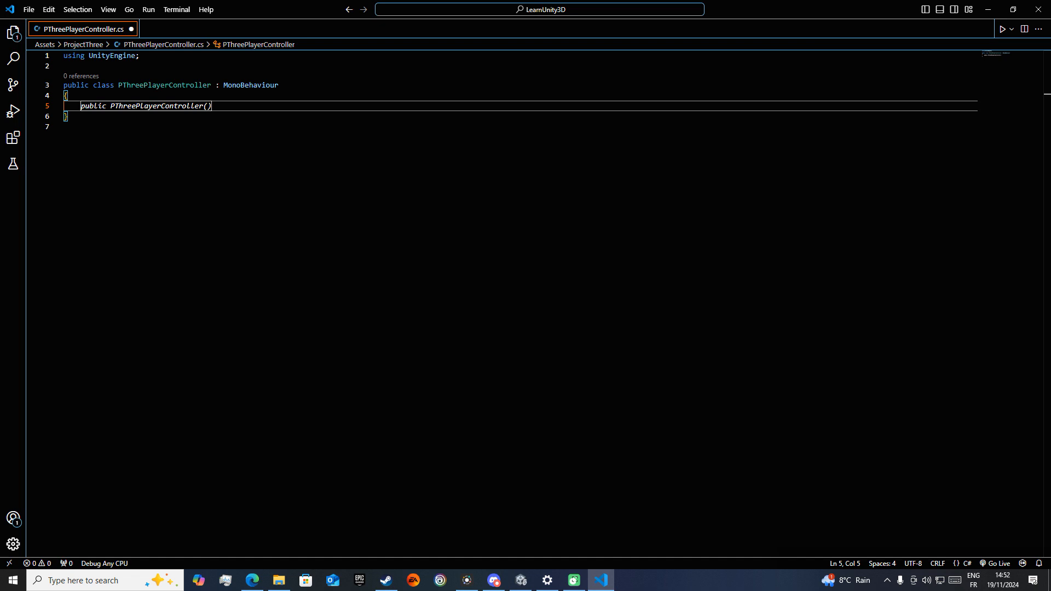
{"action": "type", "text": "private R"}
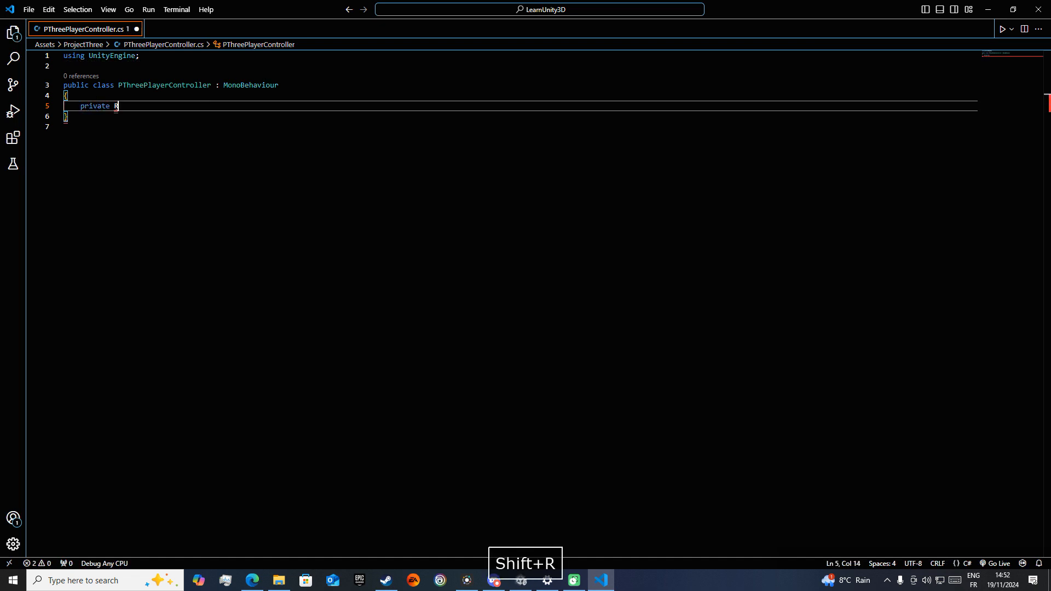
{"action": "type", "text": "igid"}
{"action": "key", "text": "BackSpace"}
{"action": "key", "text": "Tab"}
{"action": "type", "text": "rig;"}
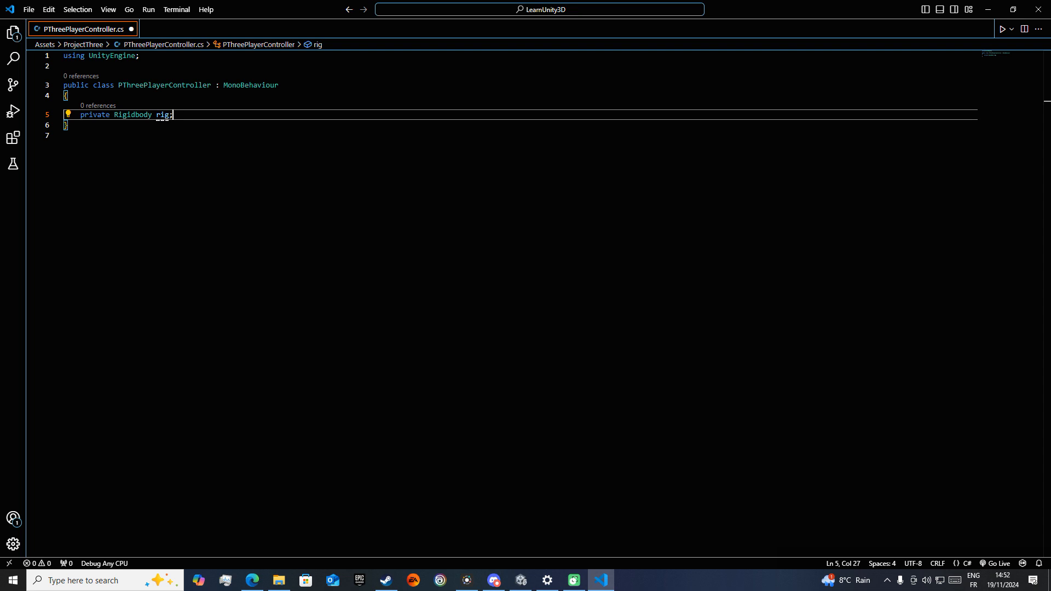
{"action": "key", "text": "Return"}
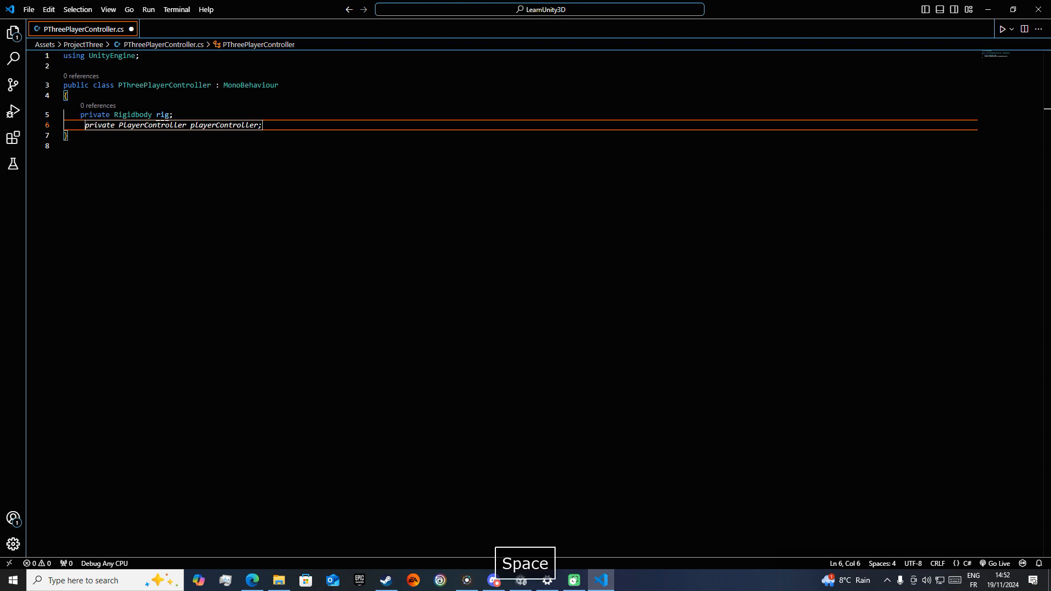
Add a void Start() method below the field that assigns rig = GetComponent<Rigidbody>();
{"action": "key", "text": "BackSpace"}
{"action": "key", "text": "Return"}
{"action": "type", "text": "void Sta"}
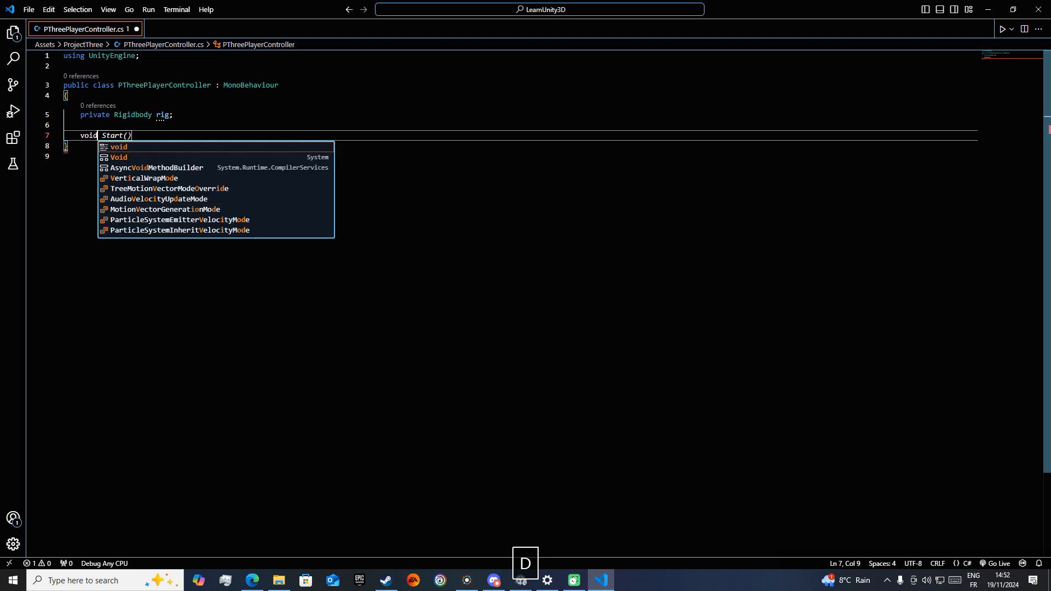
{"action": "key", "text": "Tab"}
{"action": "type", "text": "{"}
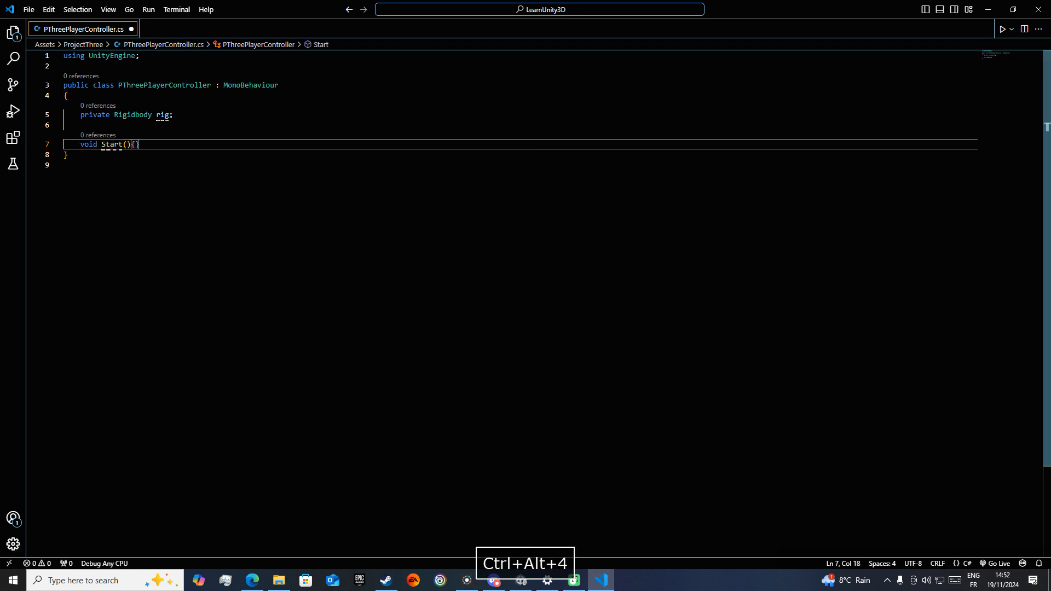
{"action": "key", "text": "Return"}
{"action": "key", "text": "Tab"}
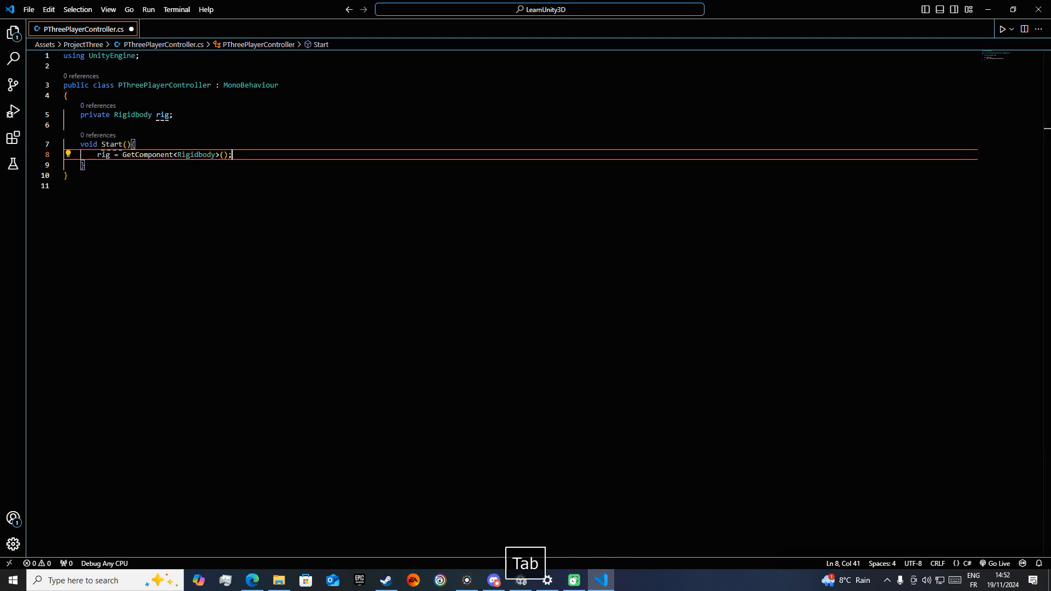
Begin a rig.AddForce call with a Vector3 argument on a new line below the GetComponent assignment
{"action": "key", "text": "Return"}
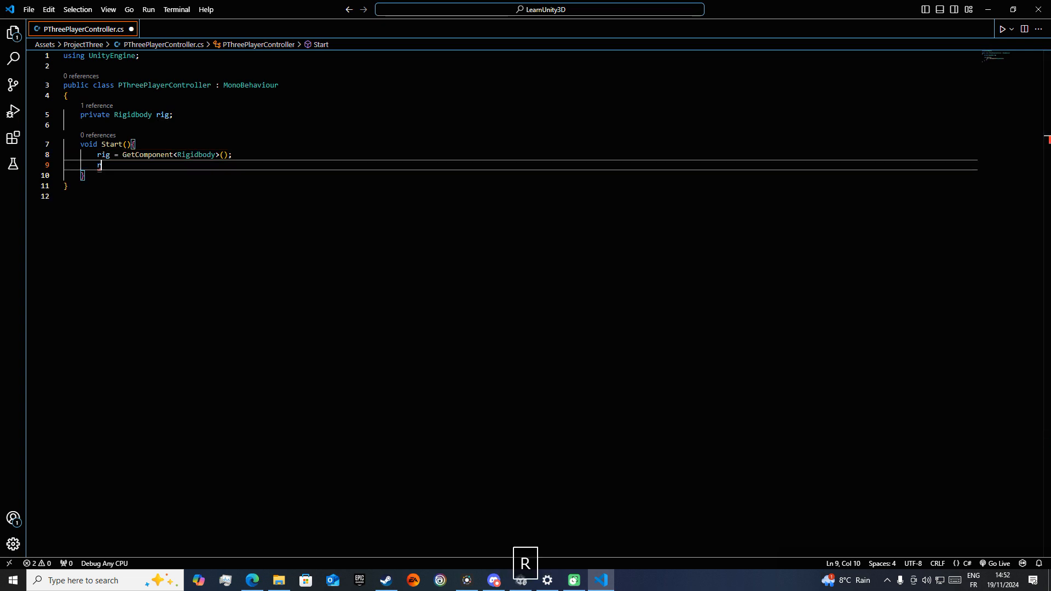
{"action": "type", "text": "rig.AddForce("}
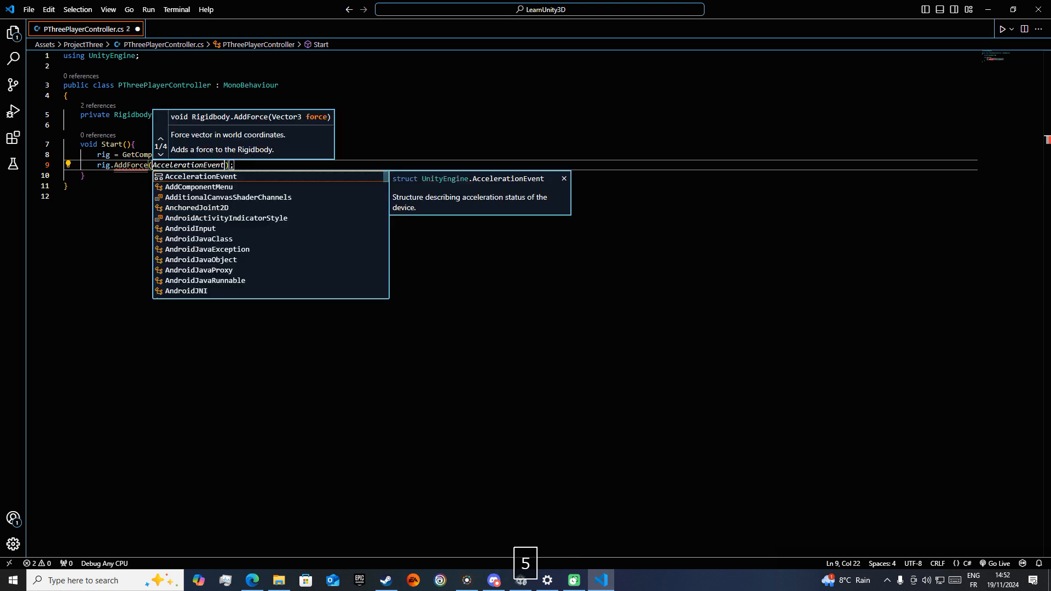
{"action": "type", "text": "Vector"}
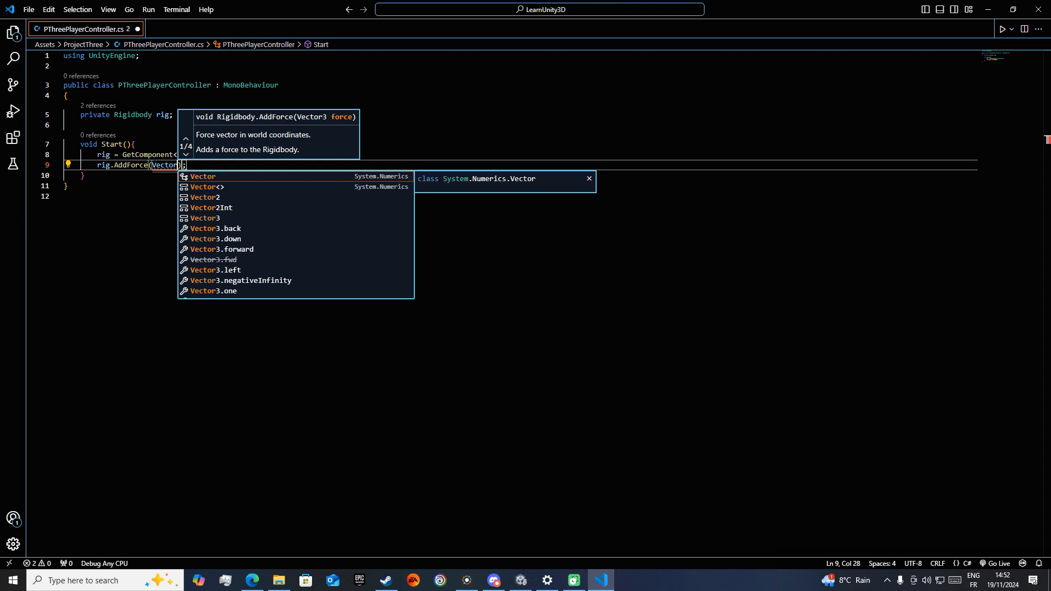
{"action": "type", "text": "3."}
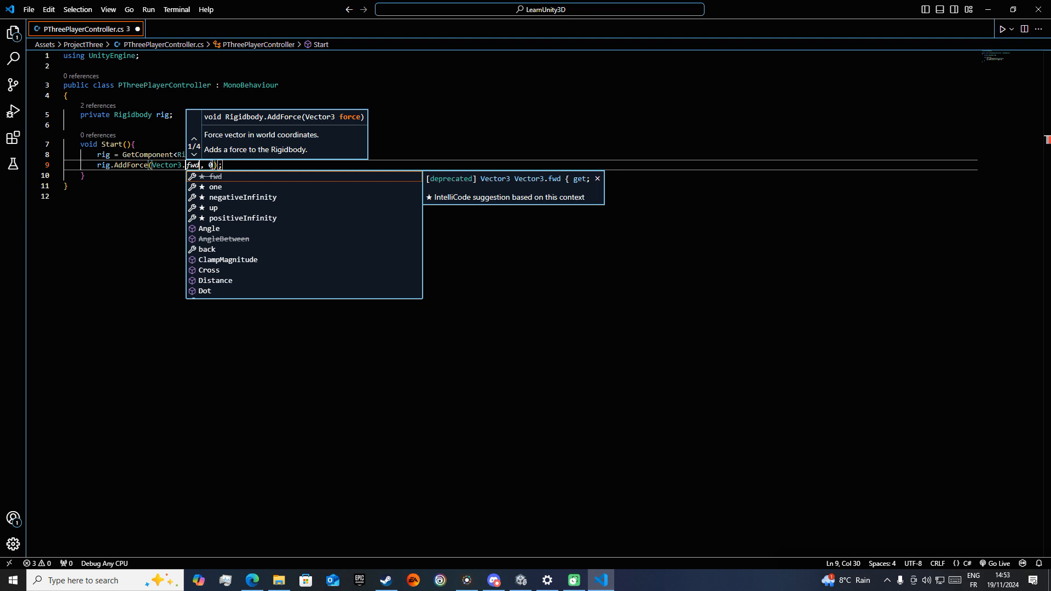
{"action": "key", "text": "Down"}
{"action": "key", "text": "Down"}
{"action": "key", "text": "Down"}
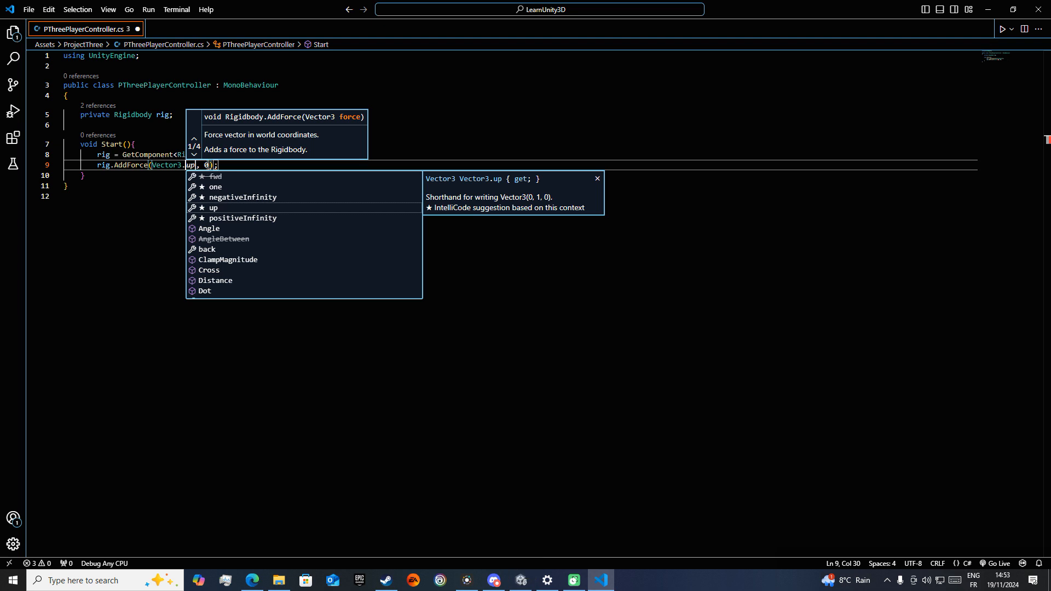
{"action": "key", "text": "Return"}
{"action": "key", "text": "Down"}
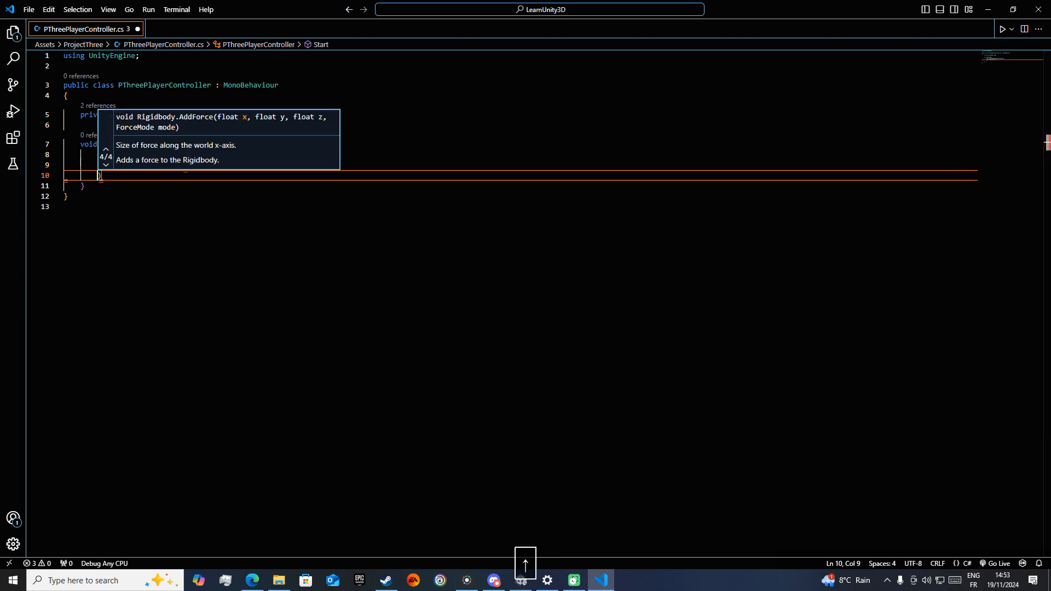
{"action": "key", "text": "Escape"}
{"action": "key", "text": "BackSpace"}
{"action": "key", "text": "BackSpace"}
{"action": "key", "text": "BackSpace"}
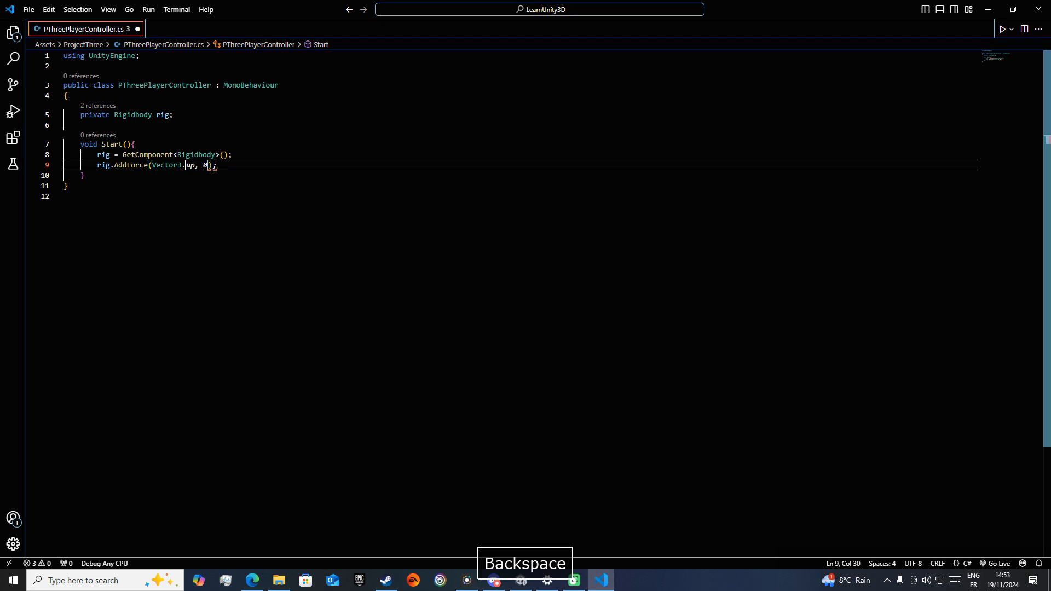
Complete the statement as rig.AddForce(Vector3.up * 1000); and save the script
{"action": "key", "text": "Right"}
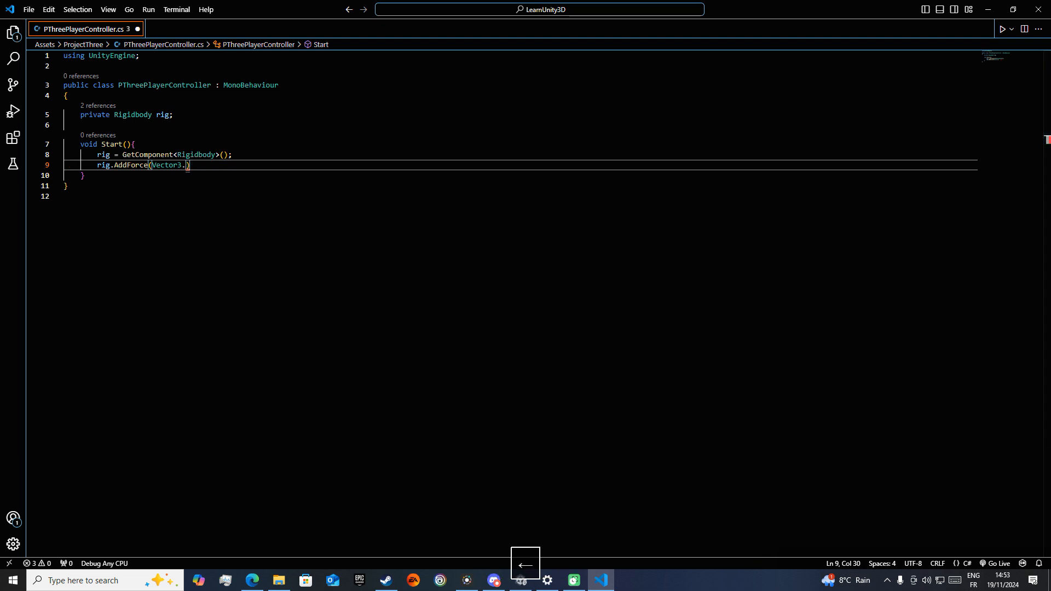
{"action": "type", "text": "up"}
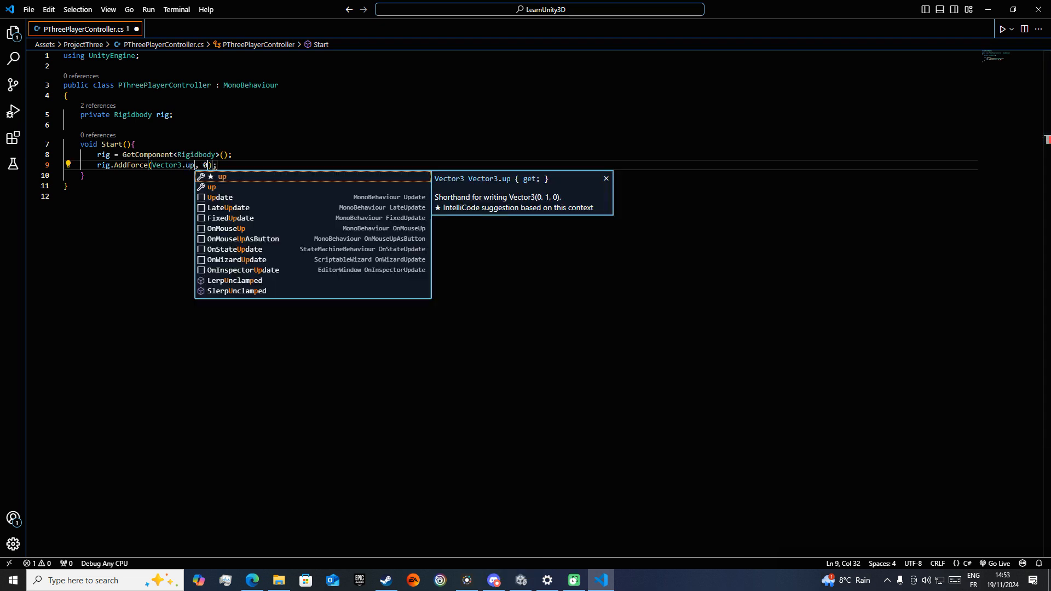
{"action": "type", "text": " * 100"}
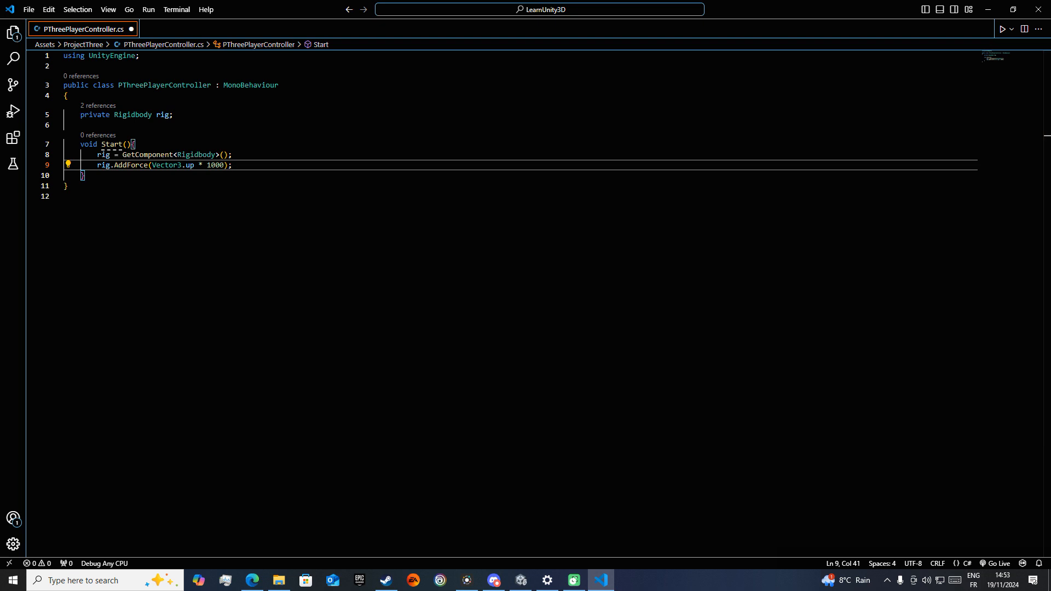
{"action": "left_click", "coordinate": [406, 209]}
{"action": "key", "text": "ctrl+s"}
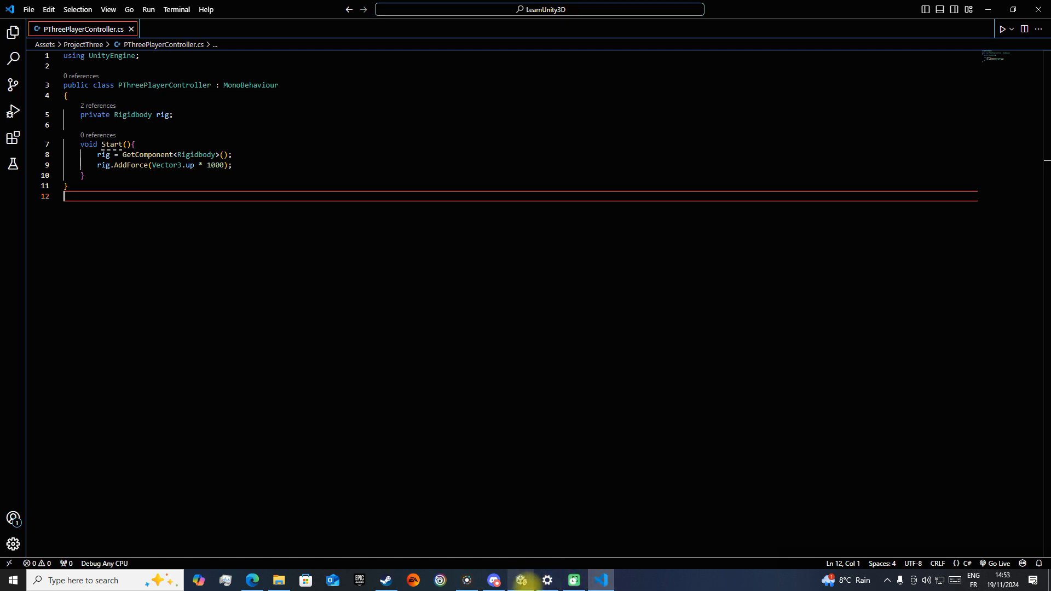
Switch to Unity, attach the PThreePlayerController script to the Player and test it with a short play mode run
{"action": "left_click", "coordinate": [522, 580]}
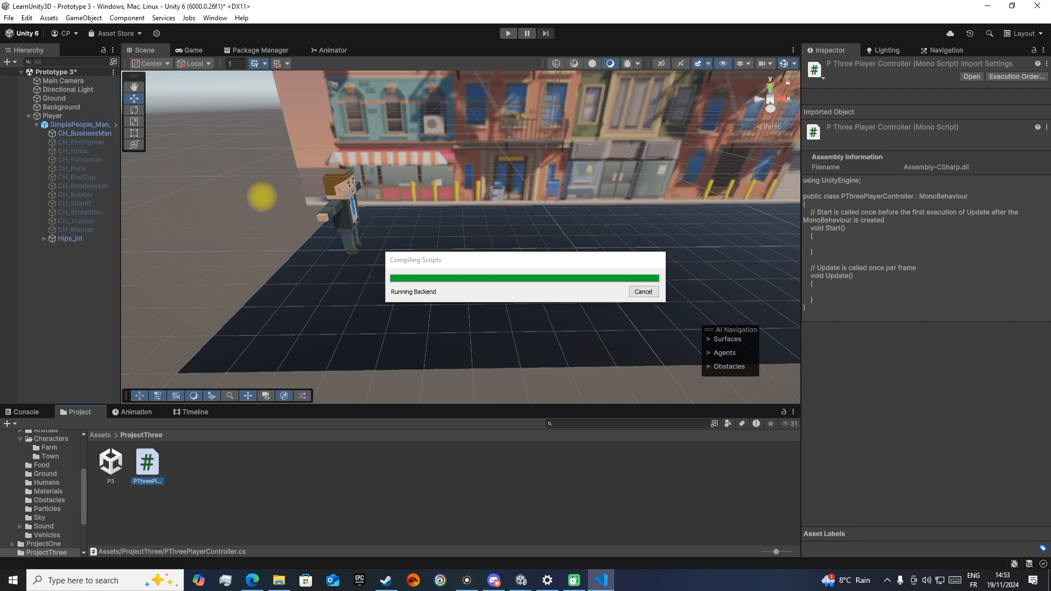
{"action": "left_click", "coordinate": [82, 115]}
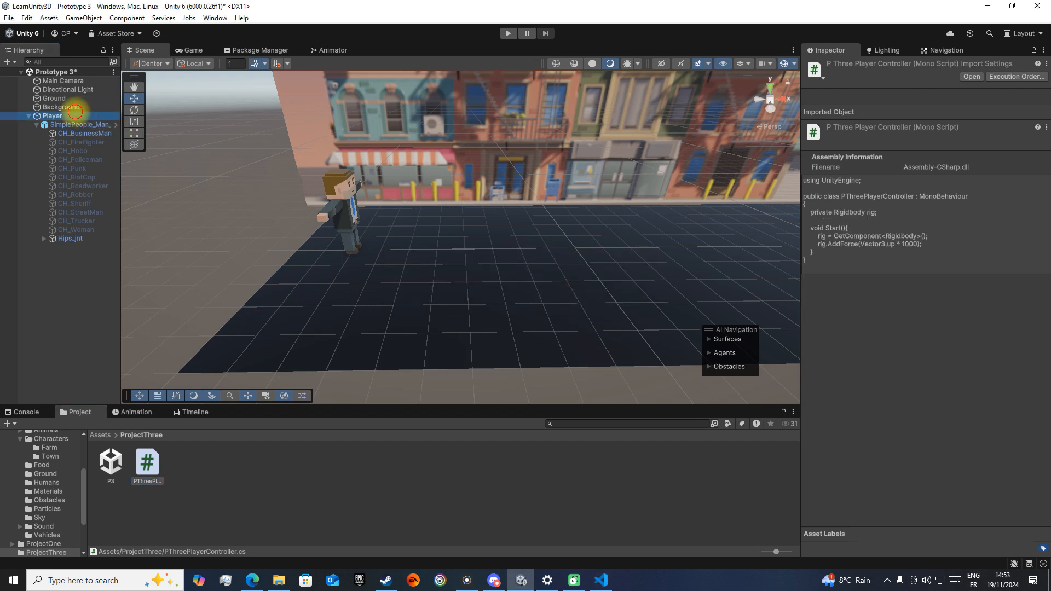
{"action": "left_click_drag", "start_coordinate": [167, 458], "coordinate": [860, 292]}
{"action": "left_click", "coordinate": [508, 33]}
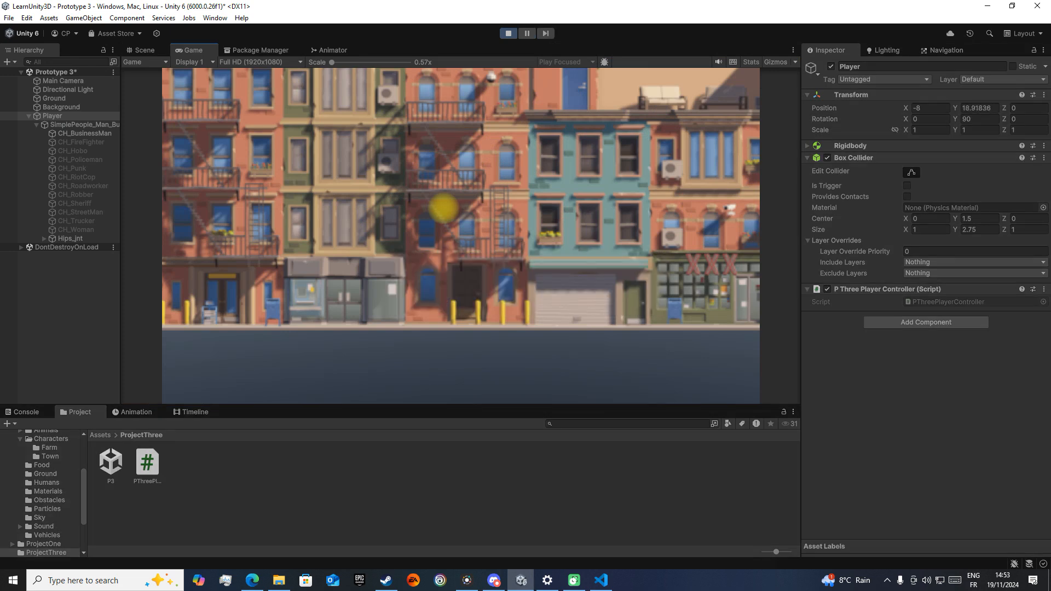
{"action": "left_click", "coordinate": [510, 34]}
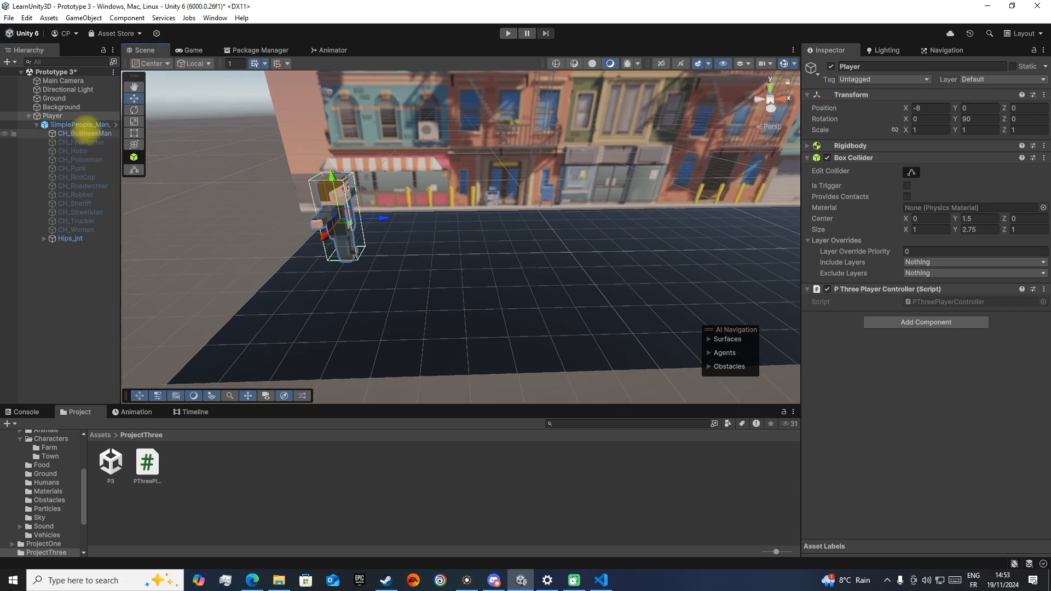
Frame the Main Camera in the scene and check its framing in the Game view
{"action": "left_click", "coordinate": [65, 81]}
{"action": "key", "text": "f"}
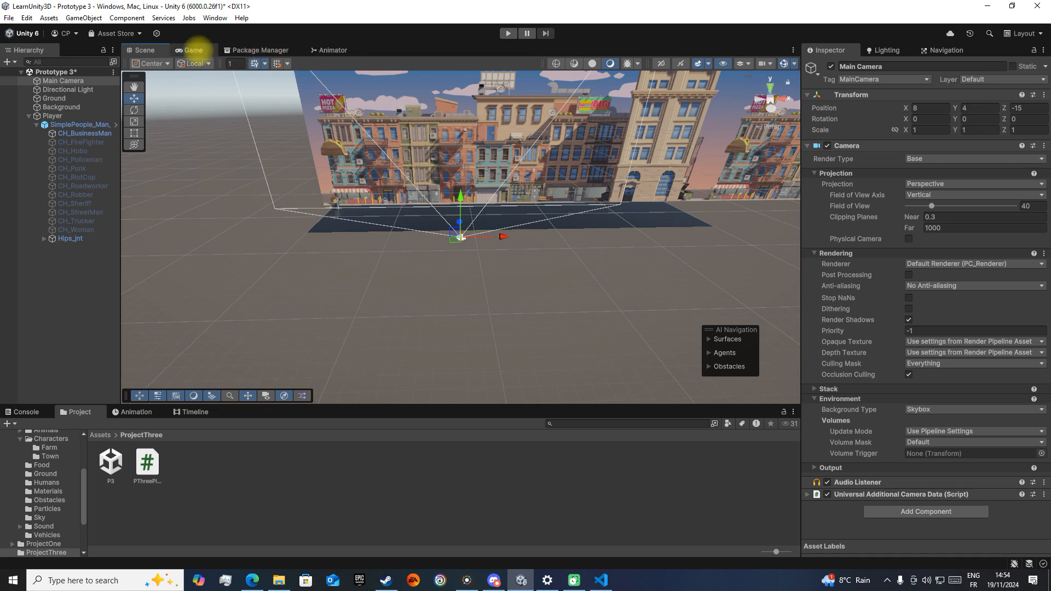
{"action": "left_click", "coordinate": [196, 49]}
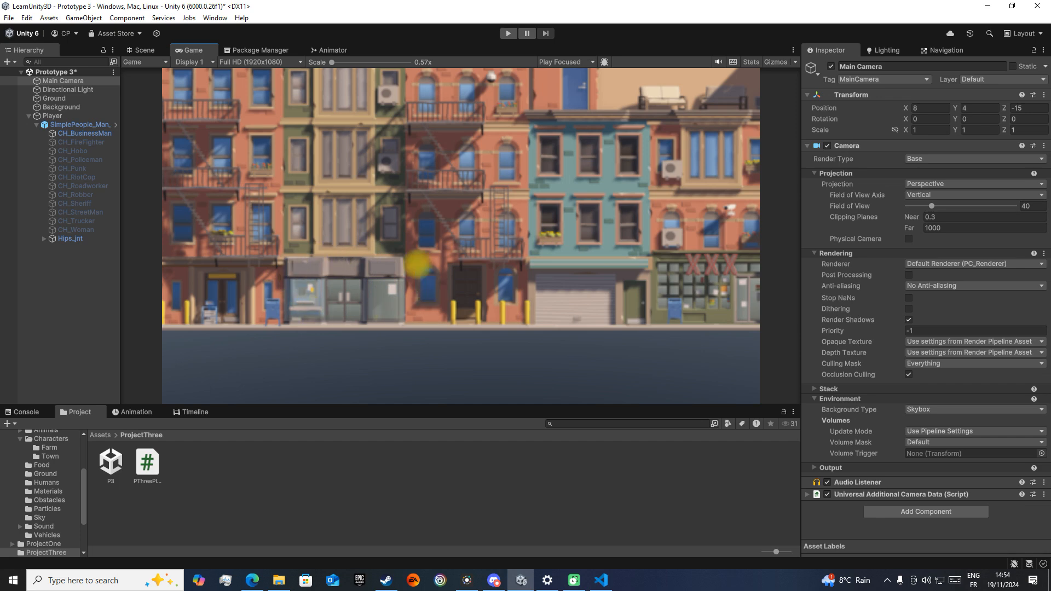
Move the Player along the street in the Scene view to about X 3.45 and test it with a short play mode run
{"action": "left_click", "coordinate": [145, 49]}
{"action": "key", "text": "w"}
{"action": "right_click_drag", "start_coordinate": [392, 181], "coordinate": [244, 181]}
{"action": "left_click", "coordinate": [240, 181]}
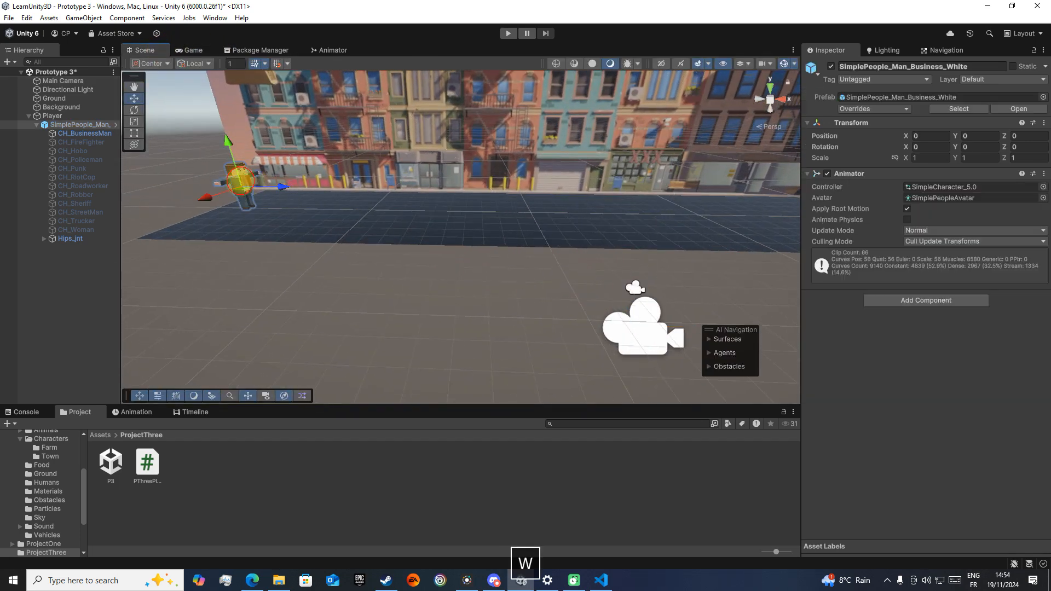
{"action": "left_click", "coordinate": [241, 184]}
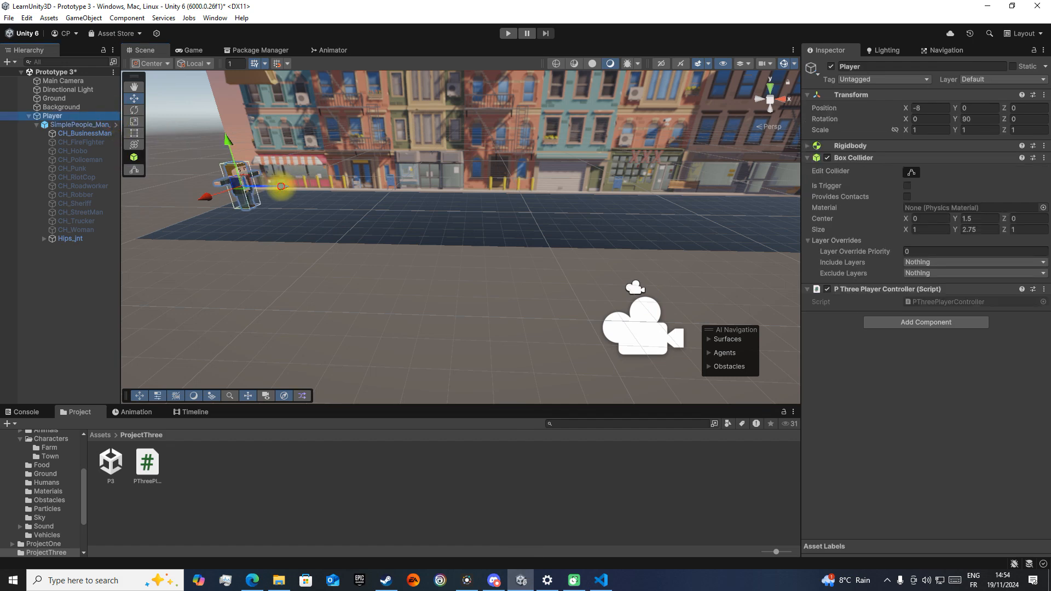
{"action": "left_click_drag", "start_coordinate": [281, 186], "coordinate": [462, 191]}
{"action": "left_click", "coordinate": [509, 33]}
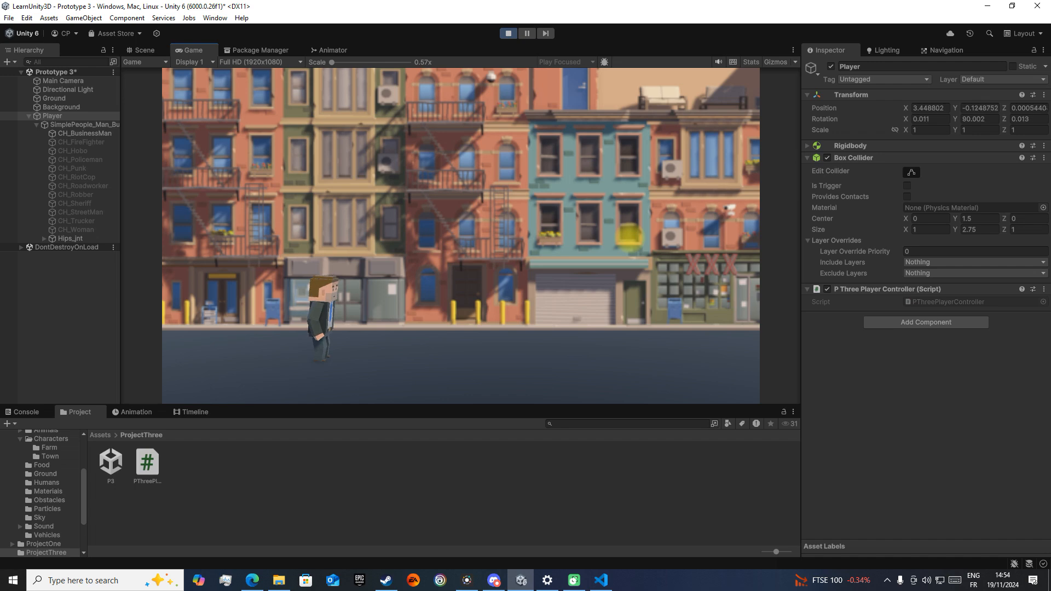
{"action": "left_click", "coordinate": [508, 33]}
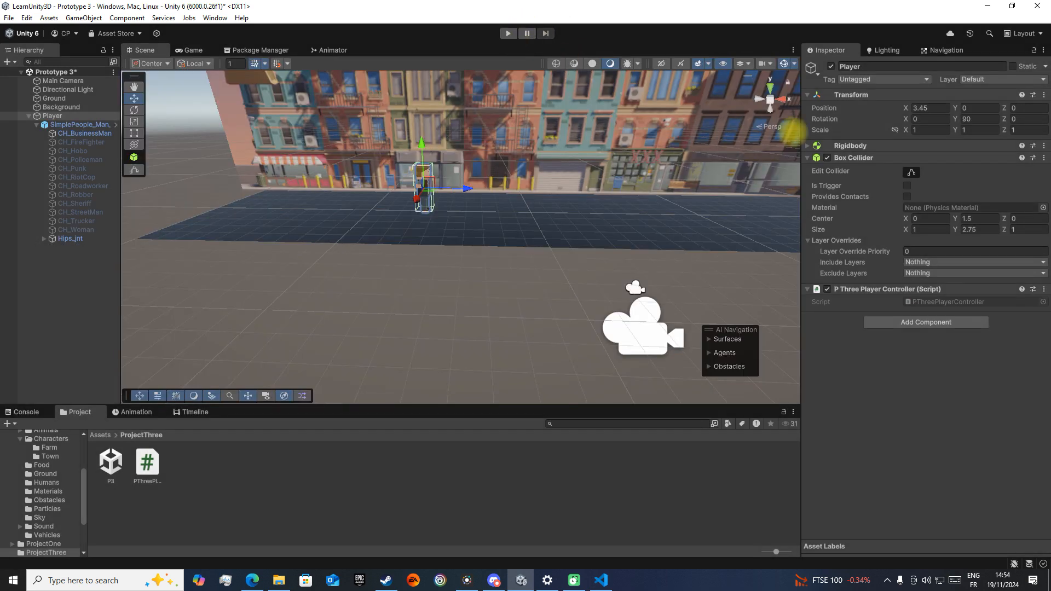
Freeze the Player's Rigidbody rotation on the X, Y and Z axes
{"action": "left_click_drag", "start_coordinate": [422, 188], "coordinate": [406, 169], "text": "alt"}
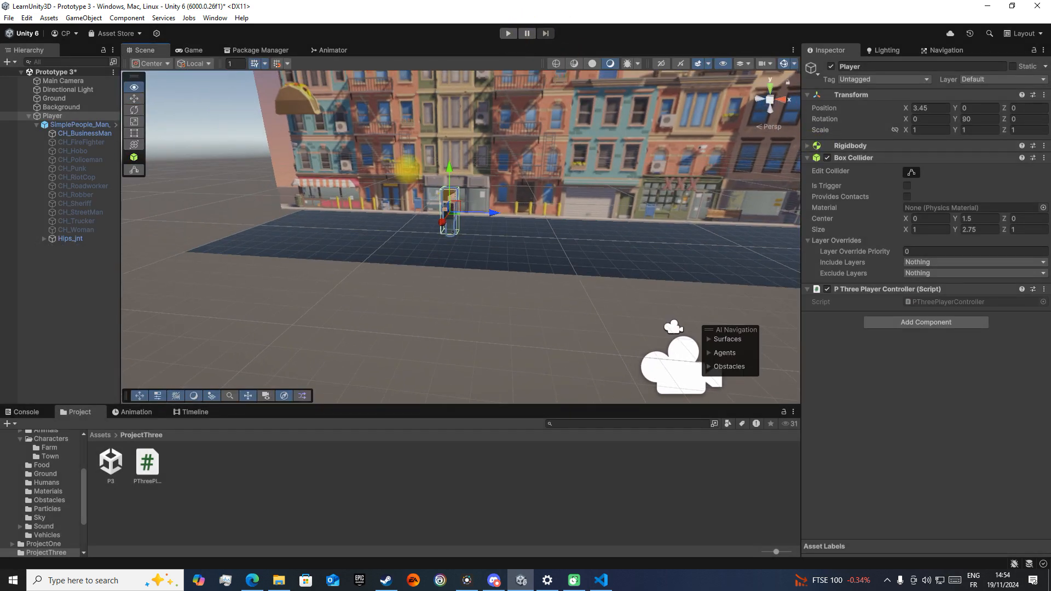
{"action": "left_click", "coordinate": [808, 146]}
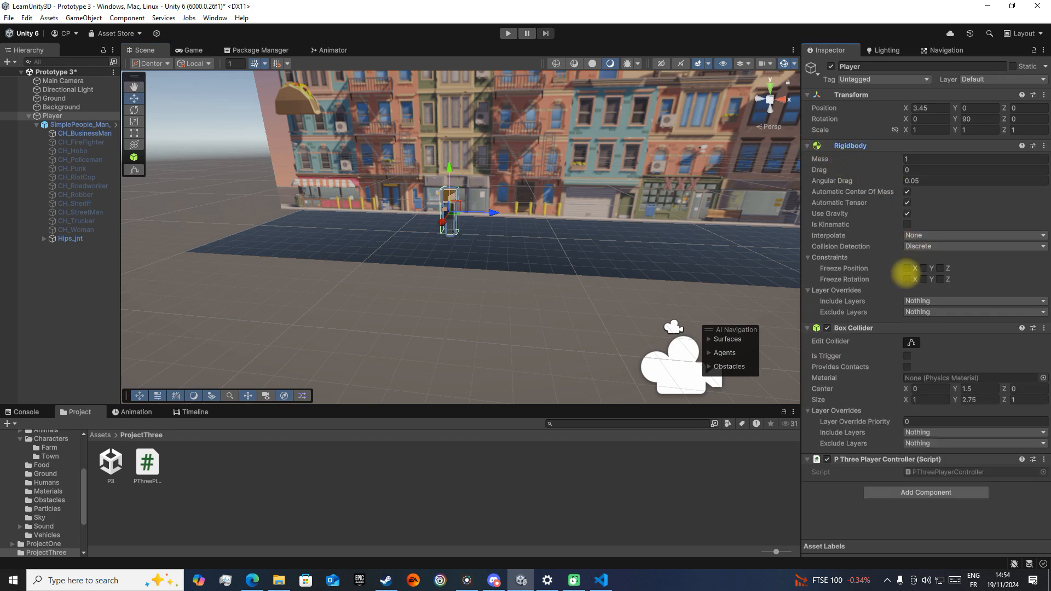
{"action": "left_click", "coordinate": [908, 279]}
{"action": "left_click", "coordinate": [923, 279]}
{"action": "left_click", "coordinate": [940, 279]}
{"action": "right_click_drag", "start_coordinate": [418, 190], "coordinate": [438, 185]}
{"action": "key", "text": "w"}
{"action": "key", "text": "s"}
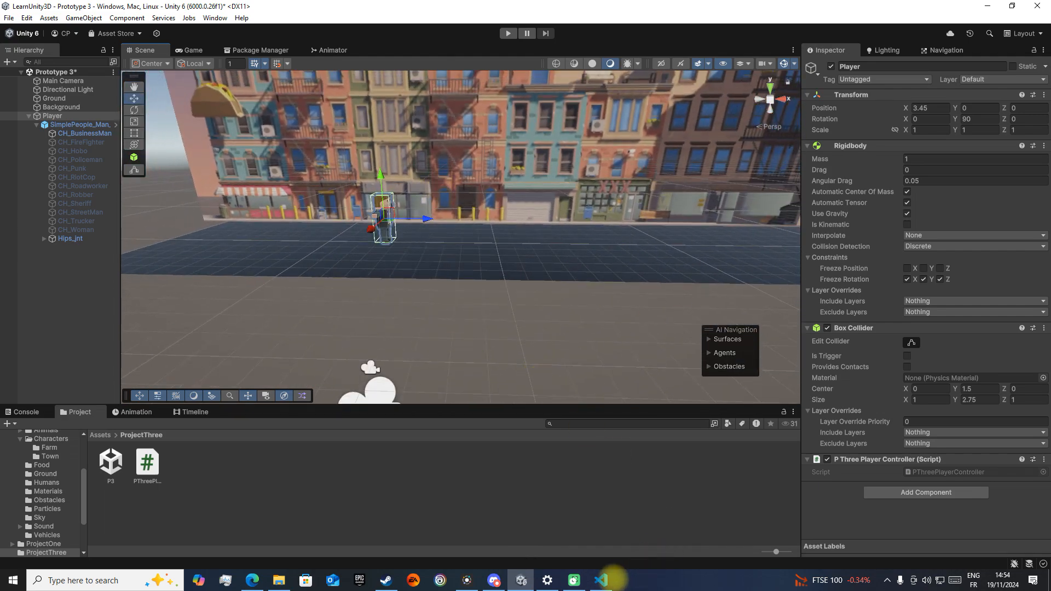
Switch to Visual Studio Code and add a void Update() method below Start in PThreePlayerController.cs
{"action": "left_click", "coordinate": [602, 581]}
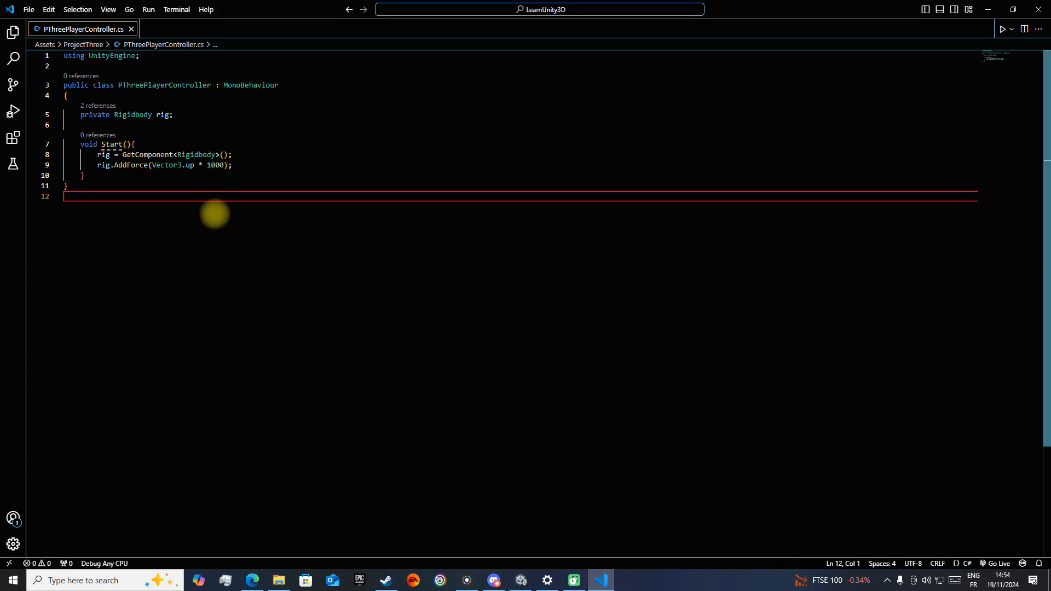
{"action": "left_click_drag", "start_coordinate": [232, 165], "coordinate": [97, 166]}
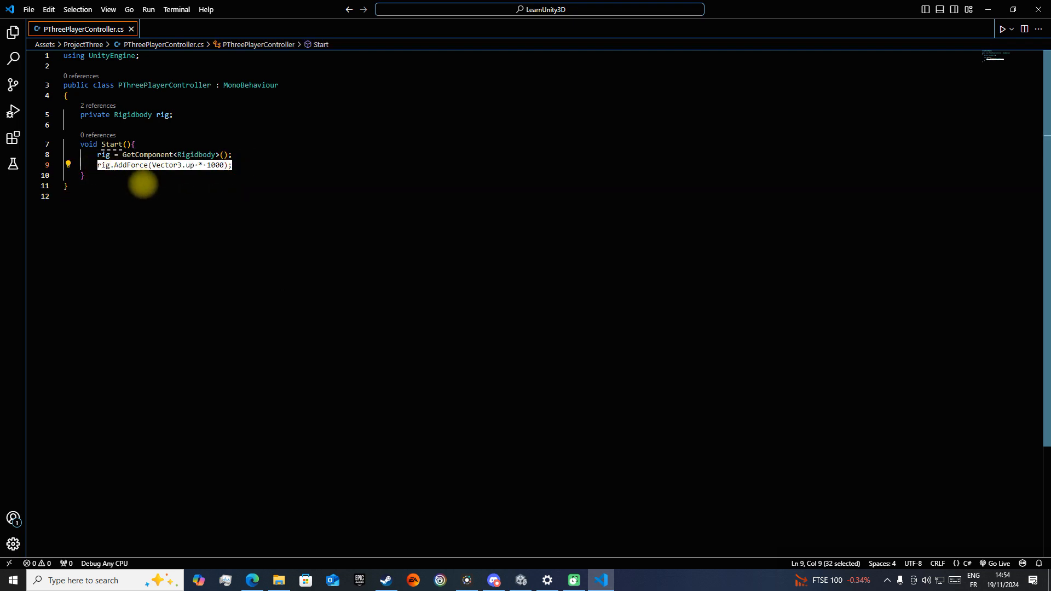
{"action": "left_click", "coordinate": [120, 179]}
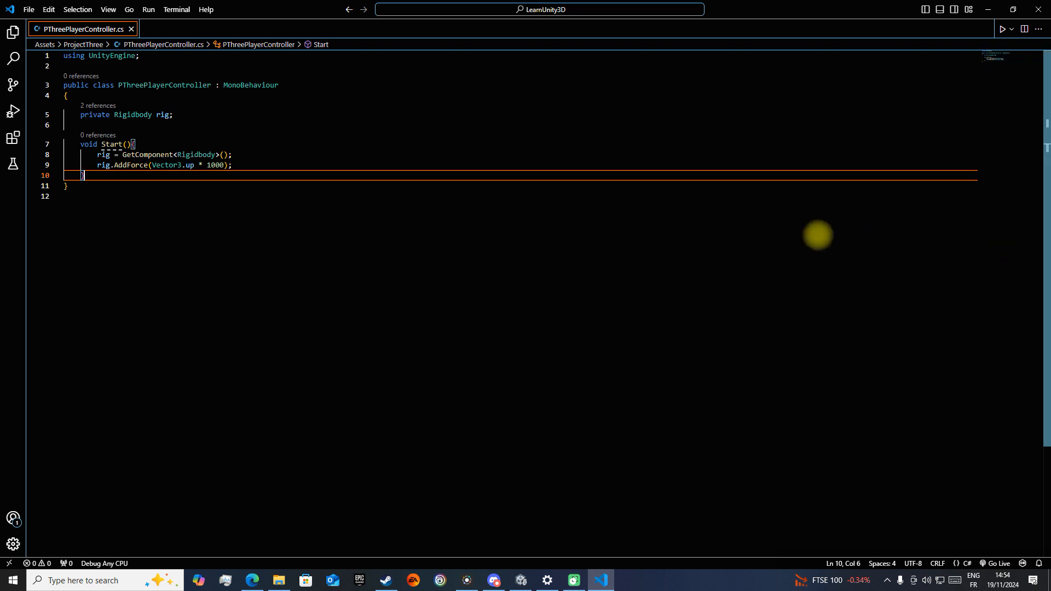
{"action": "key", "text": "Return"}
{"action": "key", "text": "Return"}
{"action": "type", "text": "void"}
{"action": "key", "text": "BackSpace"}
{"action": "key", "text": "BackSpace"}
{"action": "type", "text": "Update(){"}
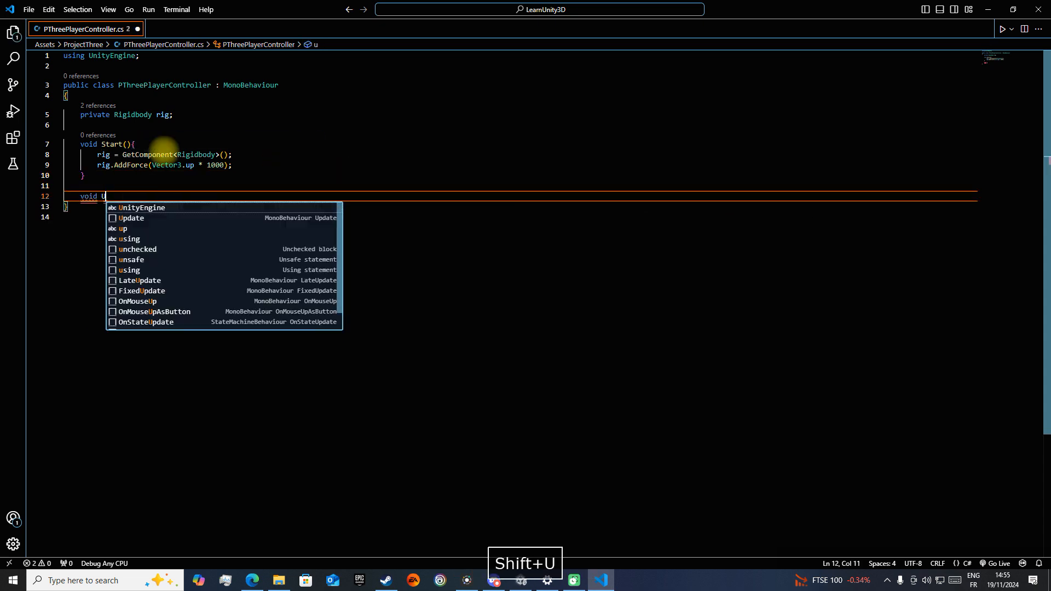
{"action": "key", "text": "Return"}
Write rig.AddForce(Vector3.up * 100); inside the Update method
{"action": "type", "text": "rig.Add"}
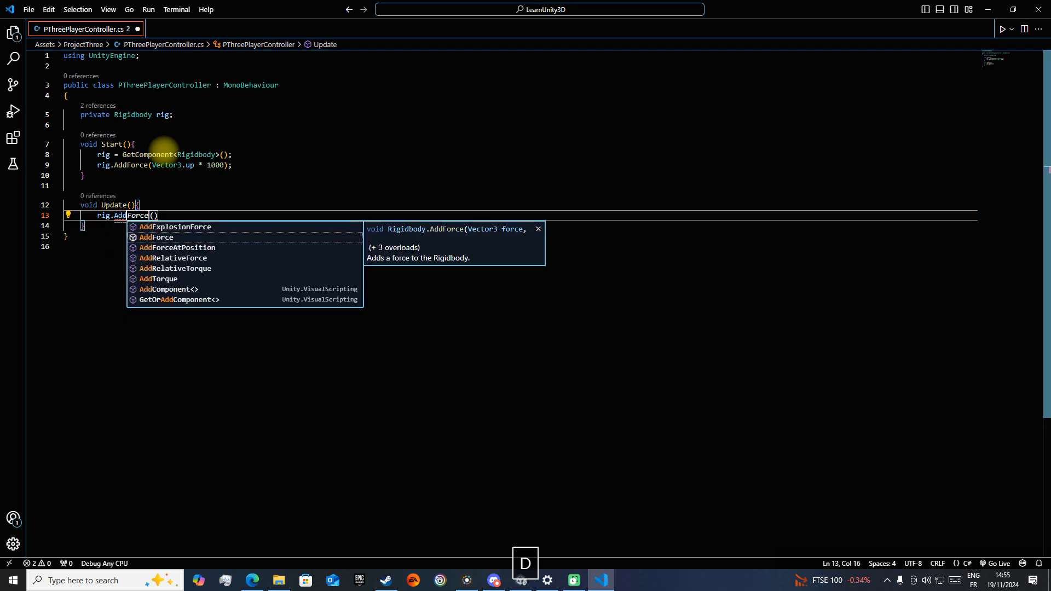
{"action": "key", "text": "Tab"}
{"action": "type", "text": "Vector"}
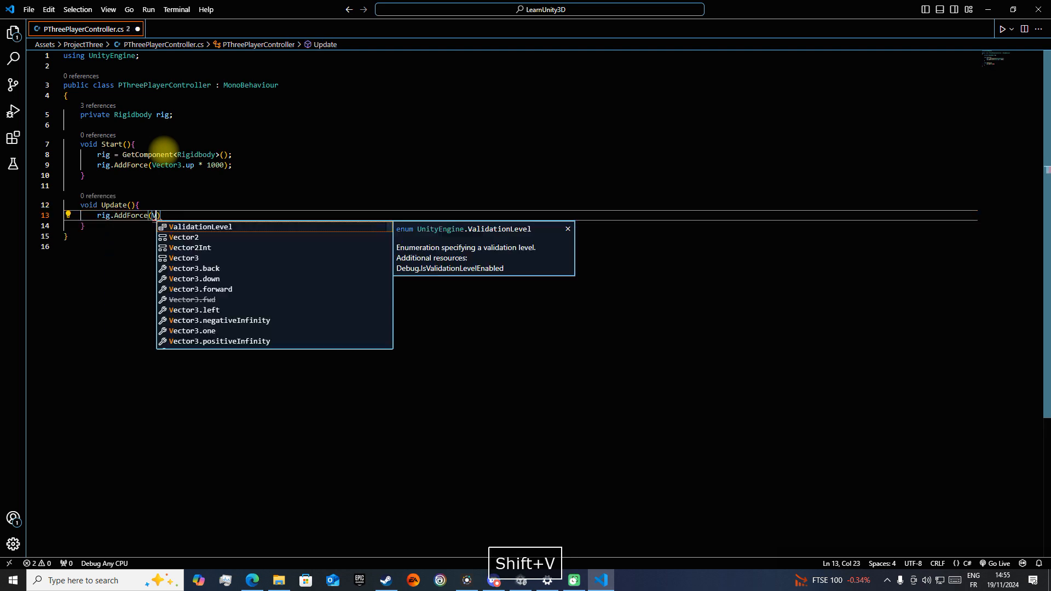
{"action": "type", "text": "3.uP"}
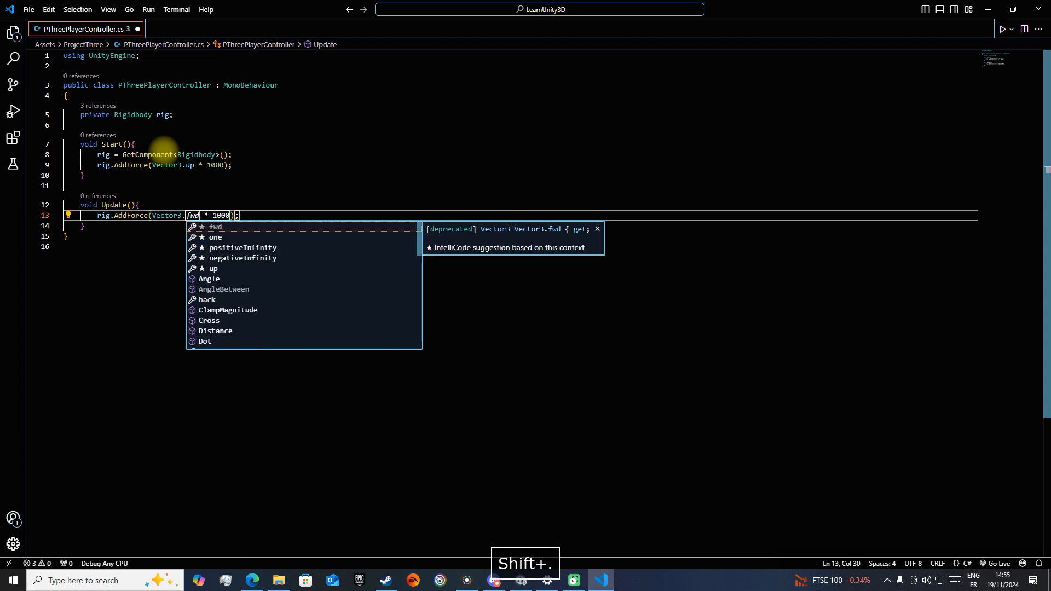
{"action": "key", "text": "BackSpace"}
{"action": "type", "text": "p"}
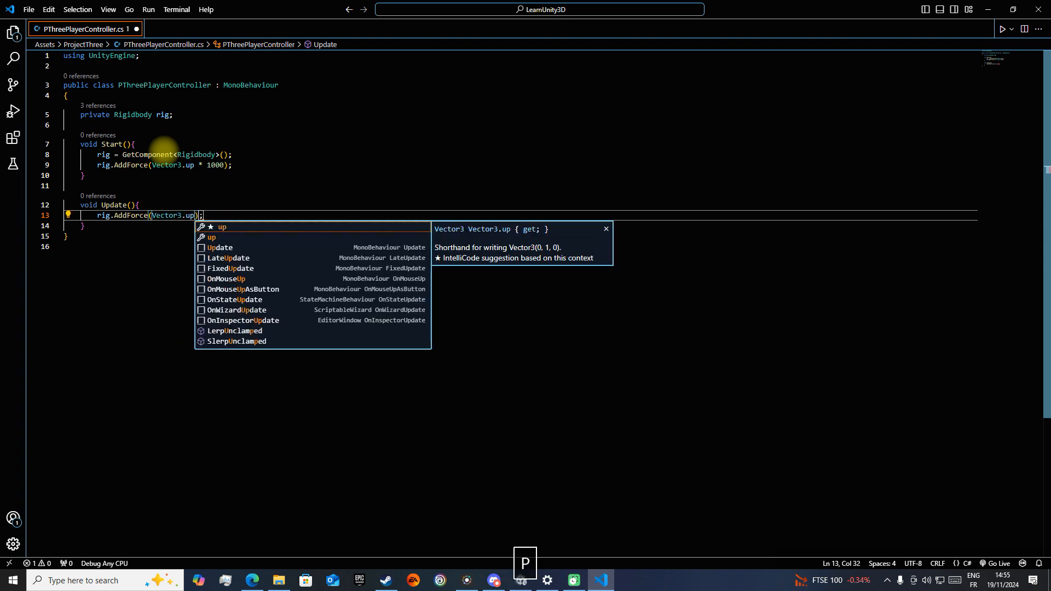
{"action": "type", "text": " * "}
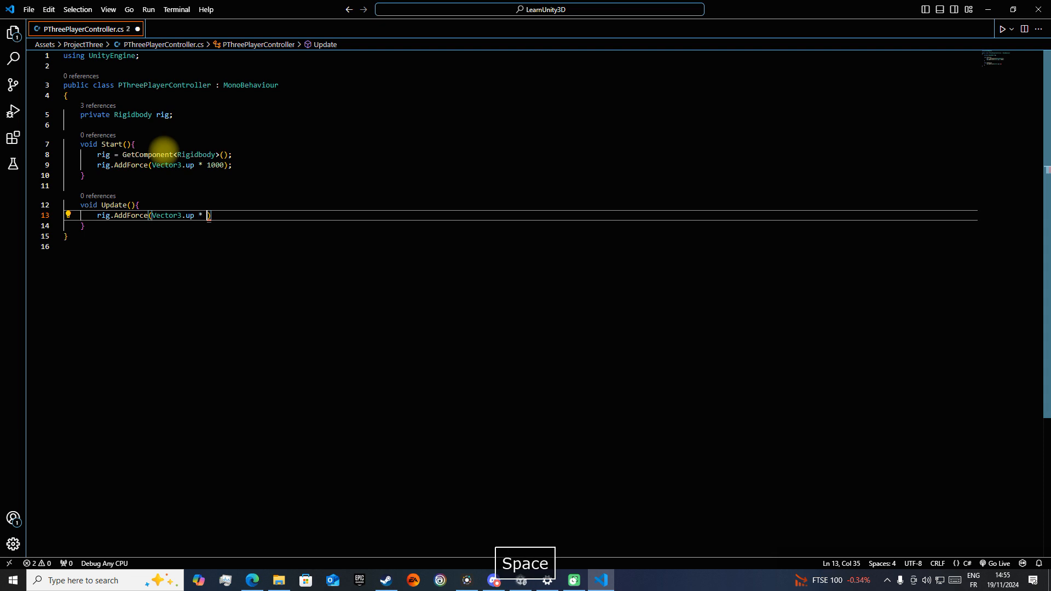
{"action": "type", "text": "100"}
{"action": "key", "text": "Right"}
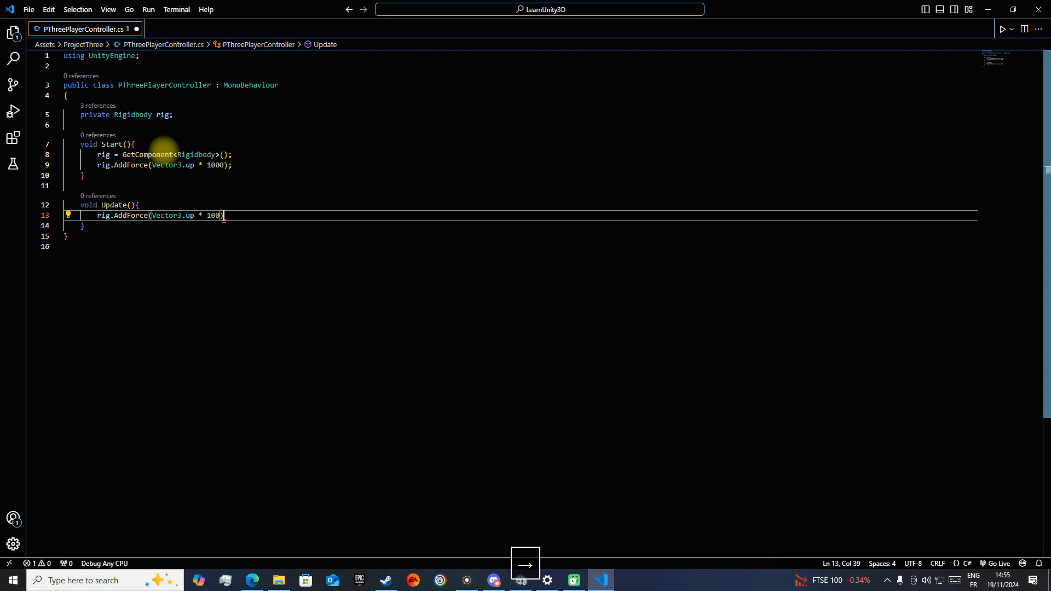
{"action": "type", "text": ";"}
Remove the rig.AddForce line from the Start method and save the script
{"action": "left_click_drag", "start_coordinate": [234, 165], "coordinate": [3, 163]}
{"action": "key", "text": "BackSpace"}
{"action": "key", "text": "BackSpace"}
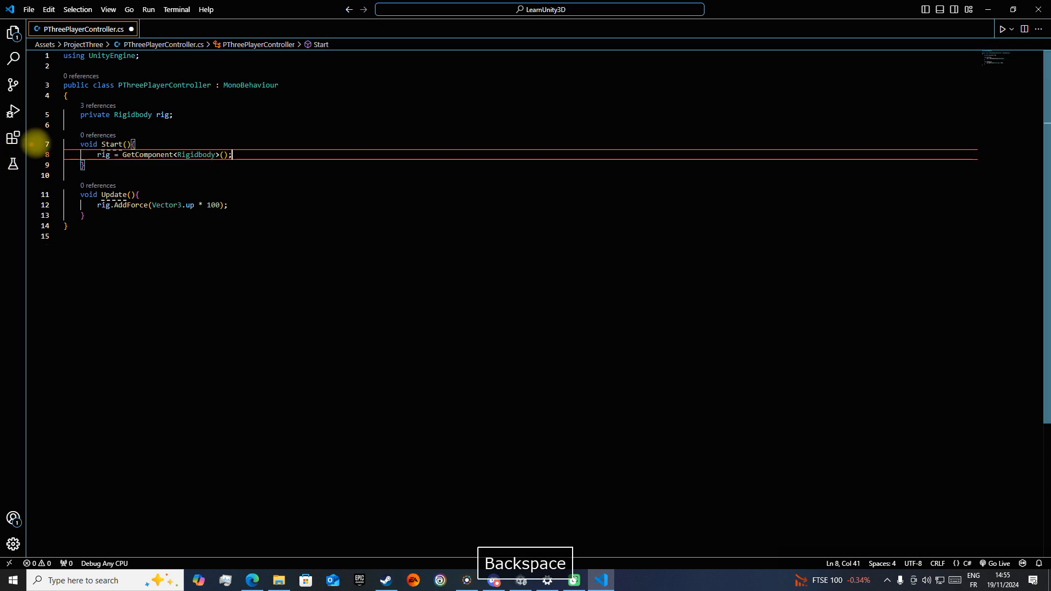
{"action": "key", "text": "ctrl+s"}
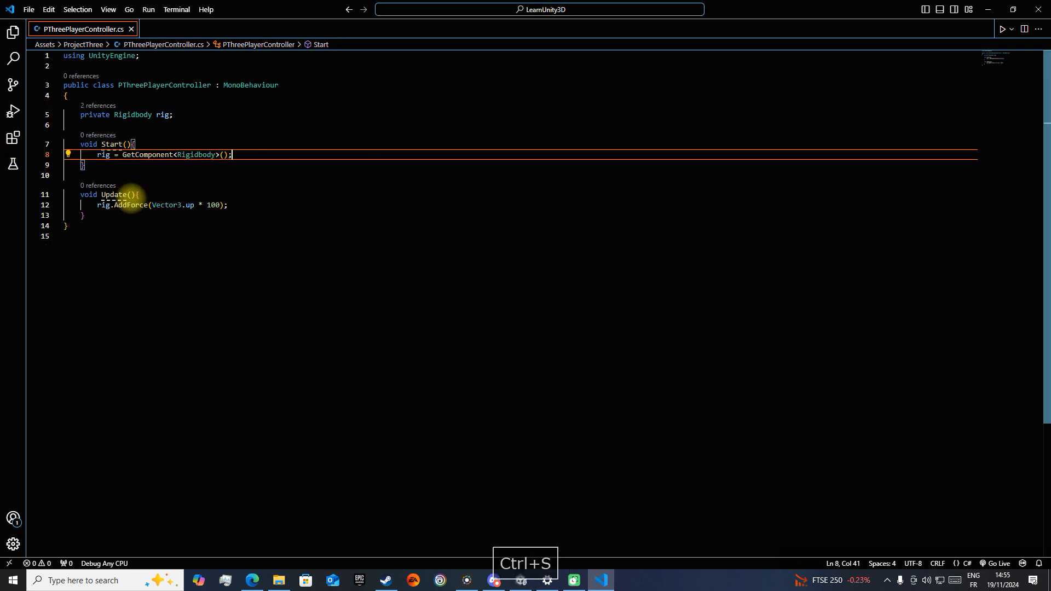
Insert an opening if(Input.GetKeyDown(KeyCode.Space)){ line at the start of Update, above the AddForce call
{"action": "left_click", "coordinate": [144, 195]}
{"action": "key", "text": "Return"}
{"action": "type", "text": "if"}
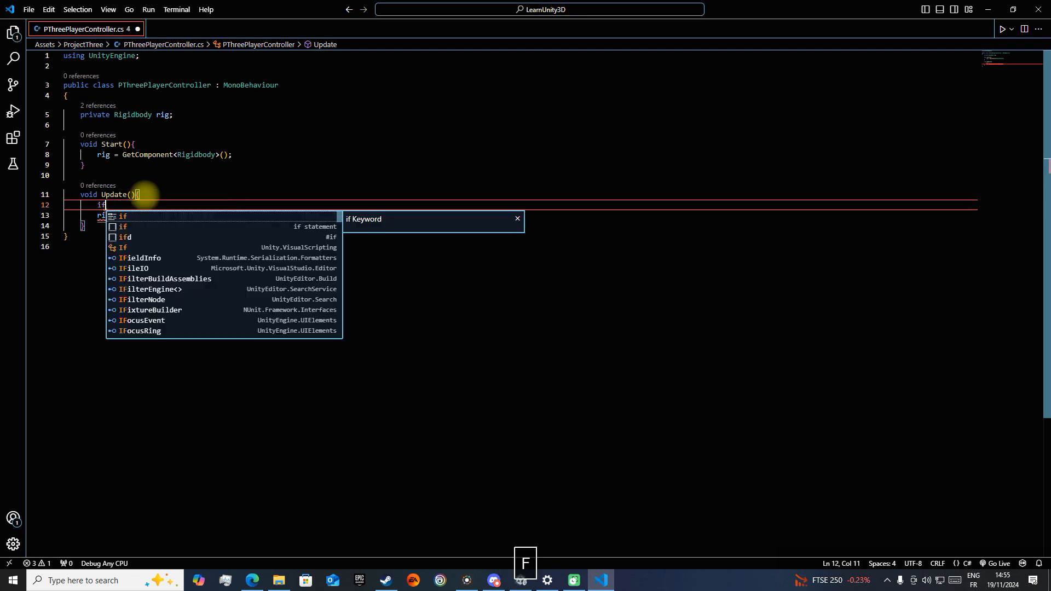
{"action": "type", "text": "(Key"}
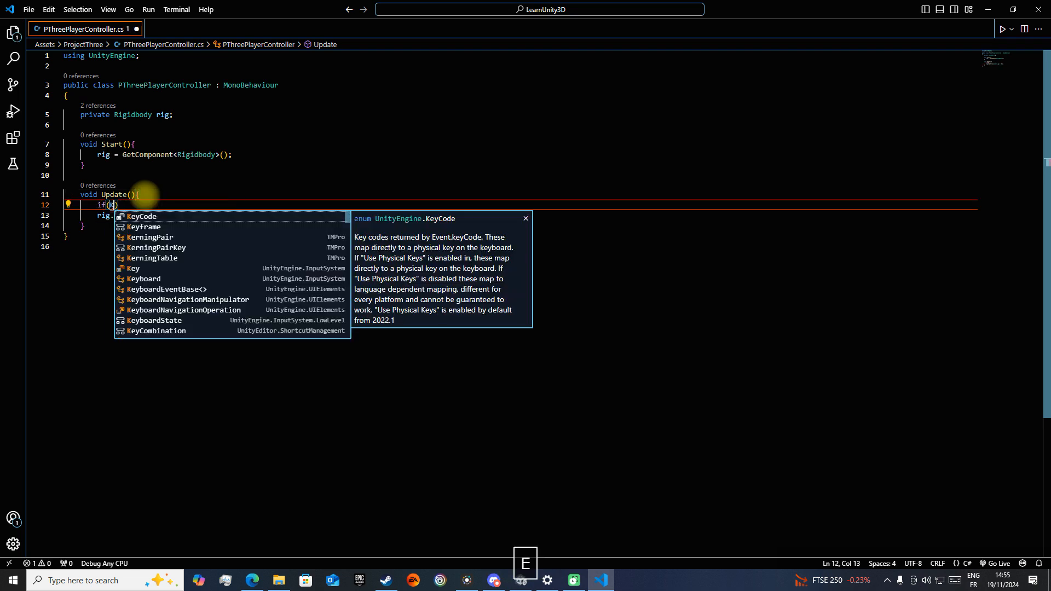
{"action": "key", "text": "BackSpace"}
{"action": "key", "text": "BackSpace"}
{"action": "key", "text": "BackSpace"}
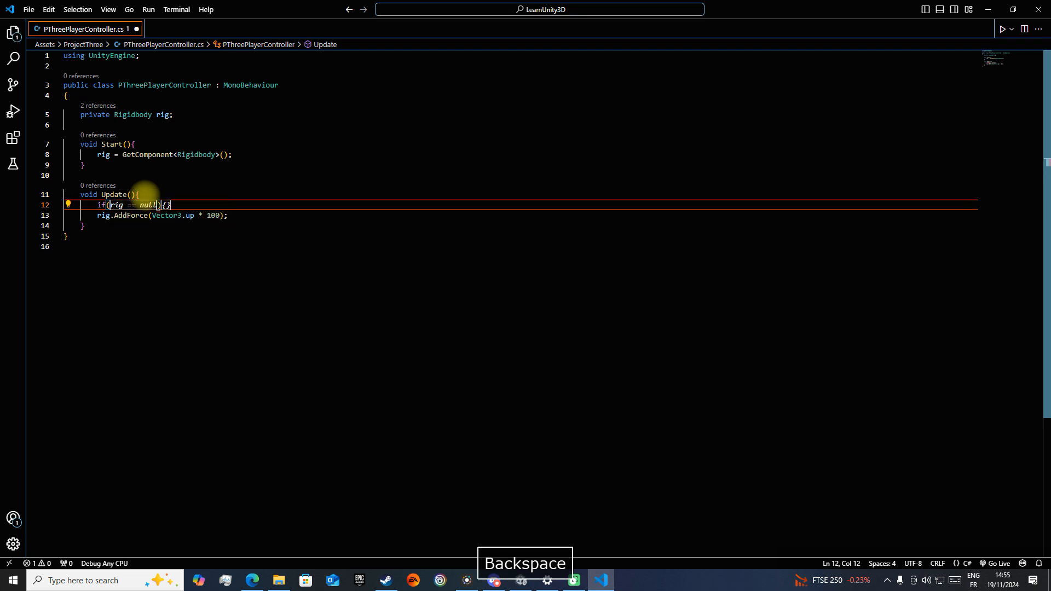
{"action": "type", "text": "Input.GE"}
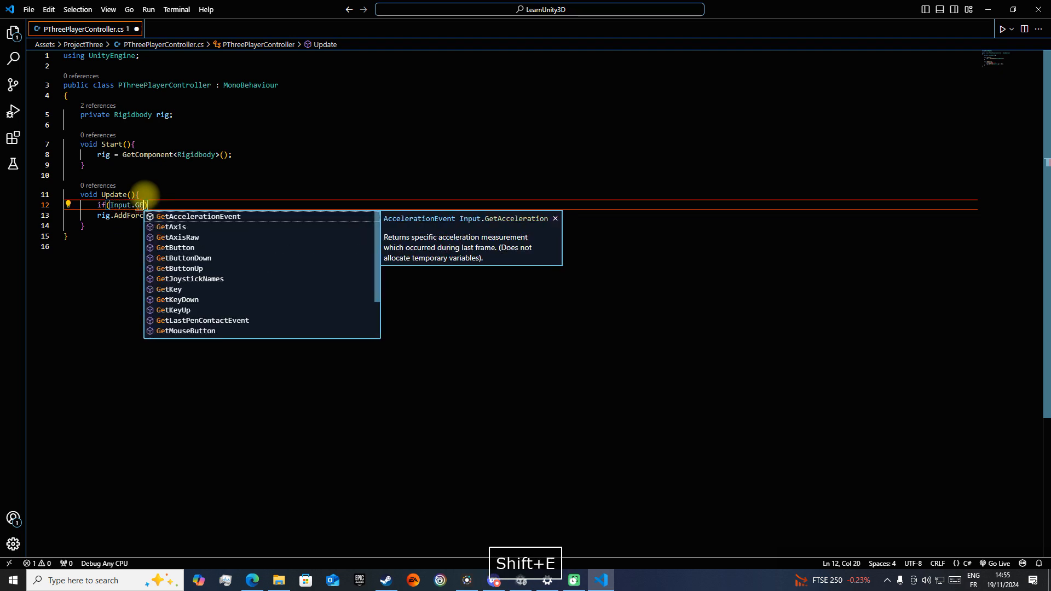
{"action": "key", "text": "BackSpace"}
{"action": "type", "text": "etKeyDo"}
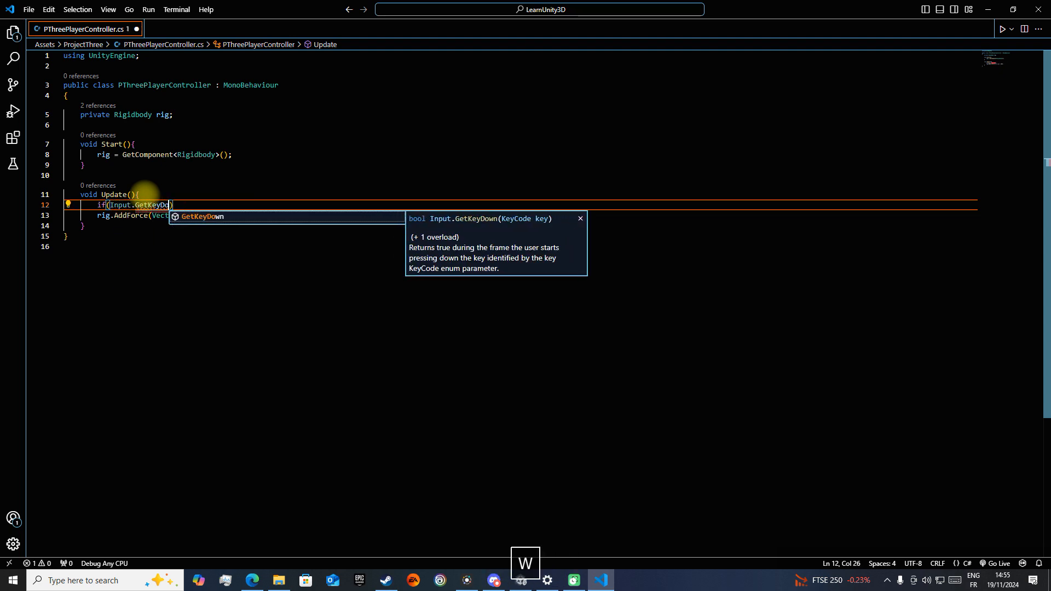
{"action": "type", "text": "wn("}
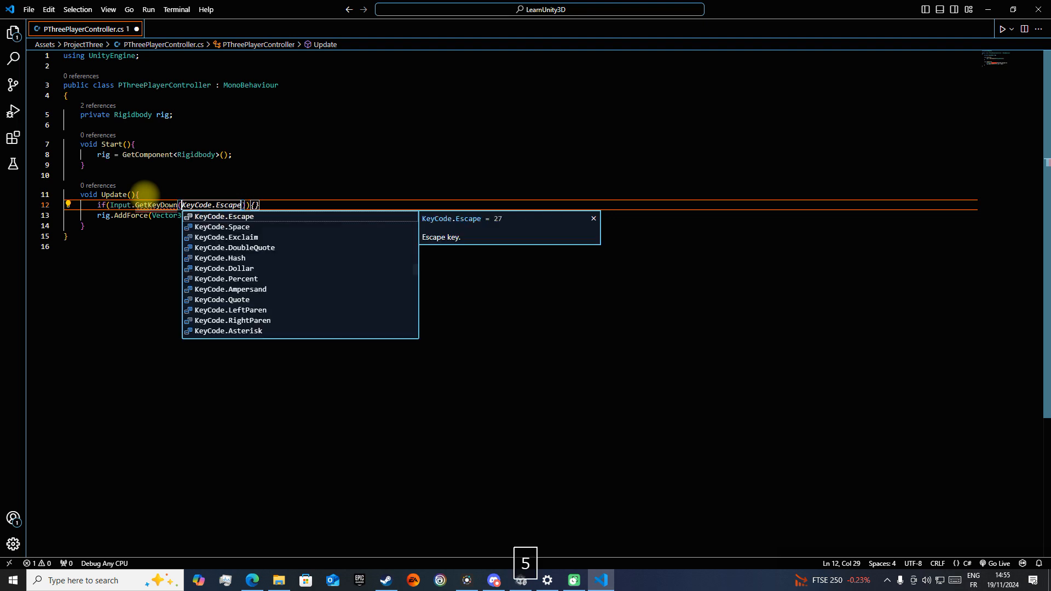
{"action": "key", "text": "Down"}
{"action": "key", "text": "Tab"}
{"action": "key", "text": "Right"}
{"action": "type", "text": "{"}
{"action": "key", "text": "Delete"}
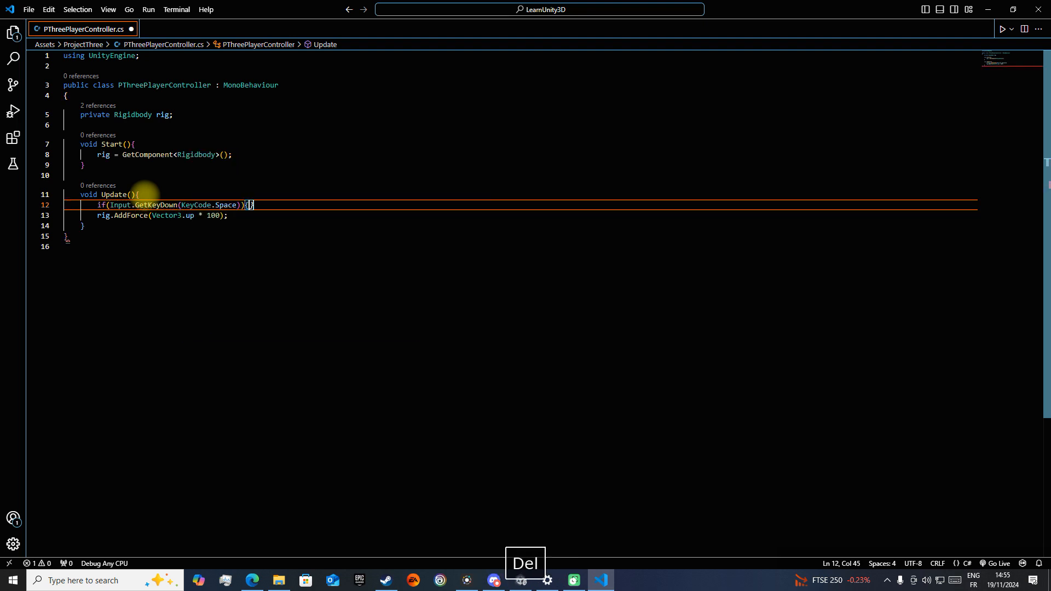
Close the if block below the AddForce call, indent that call inside it and save the script
{"action": "key", "text": "Down"}
{"action": "key", "text": "Return"}
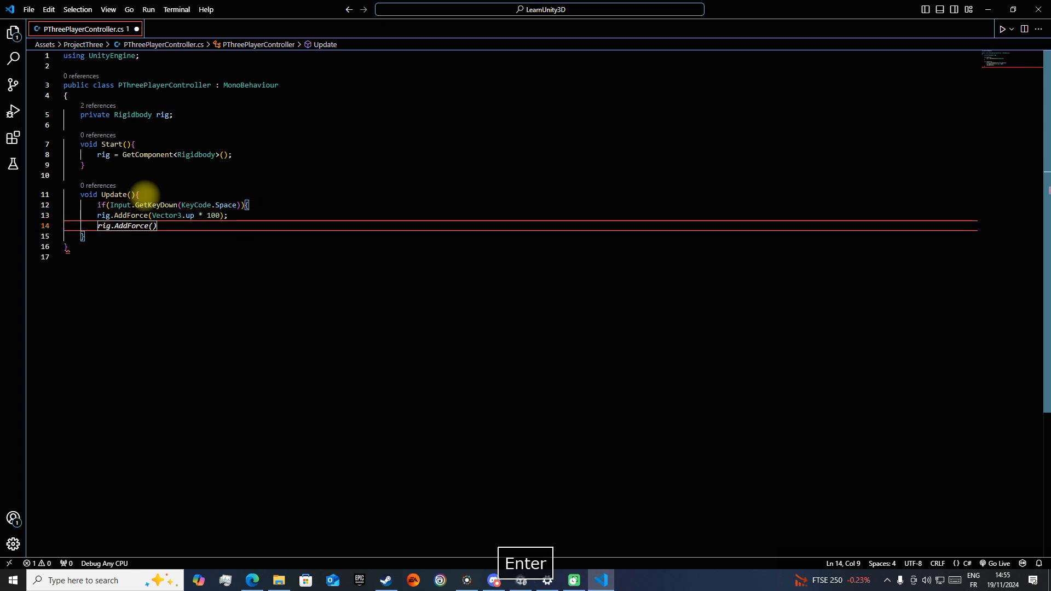
{"action": "type", "text": "}"}
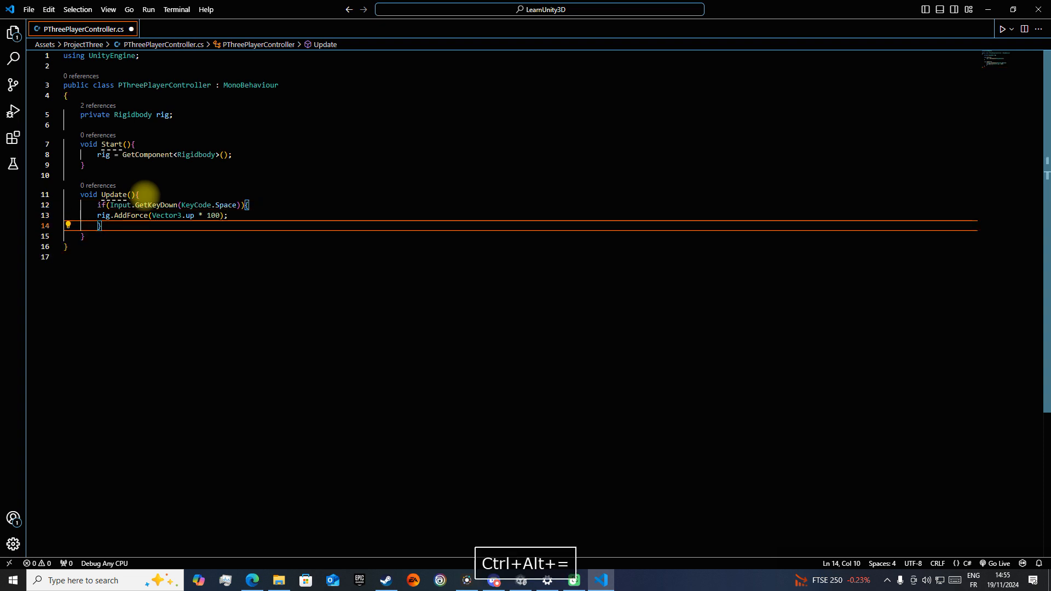
{"action": "key", "text": "Up"}
{"action": "key", "text": "Tab"}
{"action": "key", "text": "ctrl+s"}
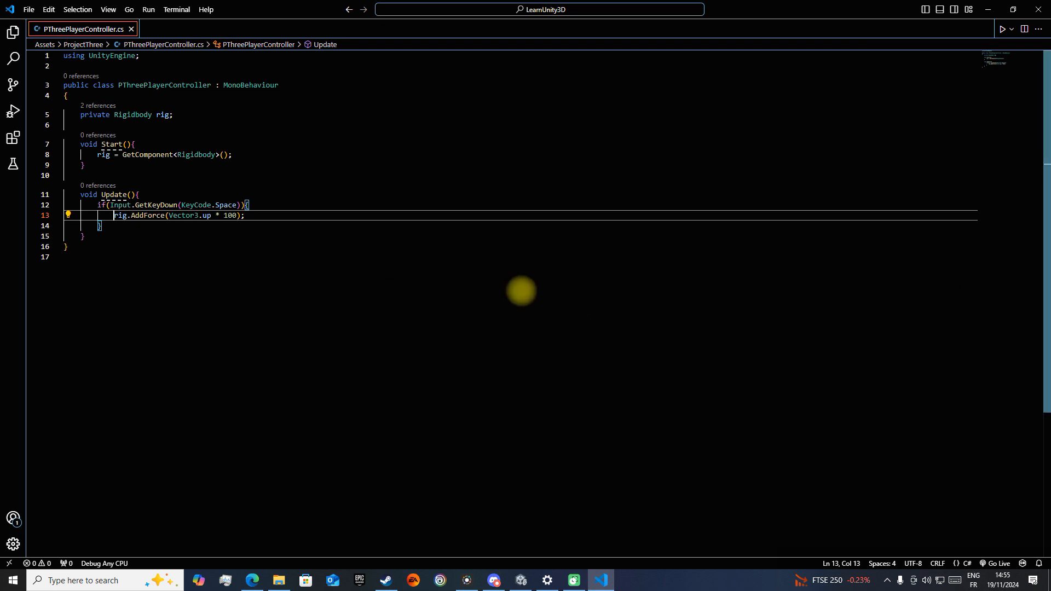
Begin a second argument, ForceMode., after Vector3.up * 100 in the AddForce call
{"action": "left_click", "coordinate": [237, 215]}
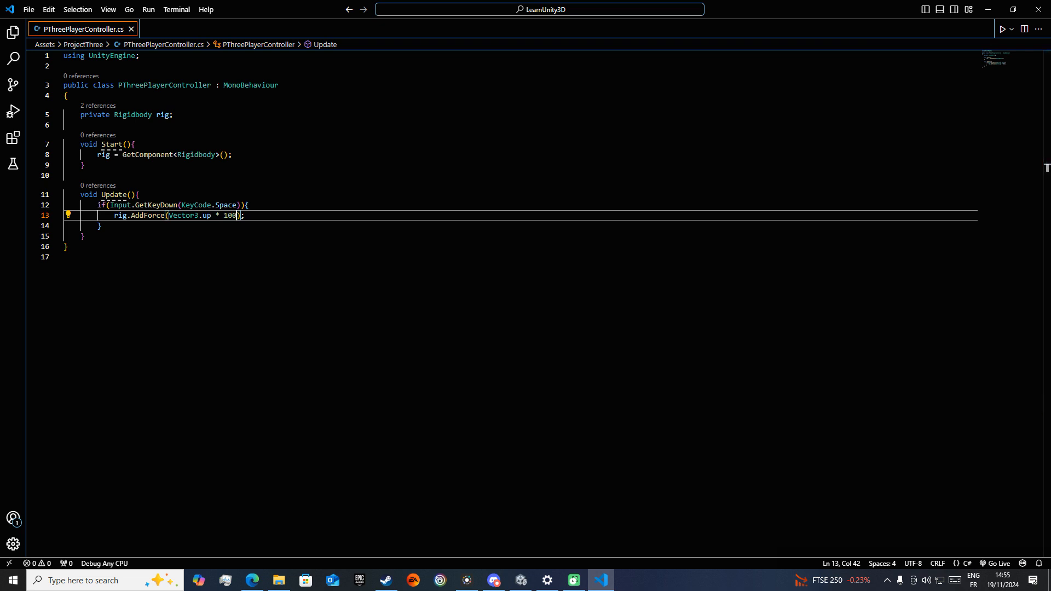
{"action": "type", "text": ", For"}
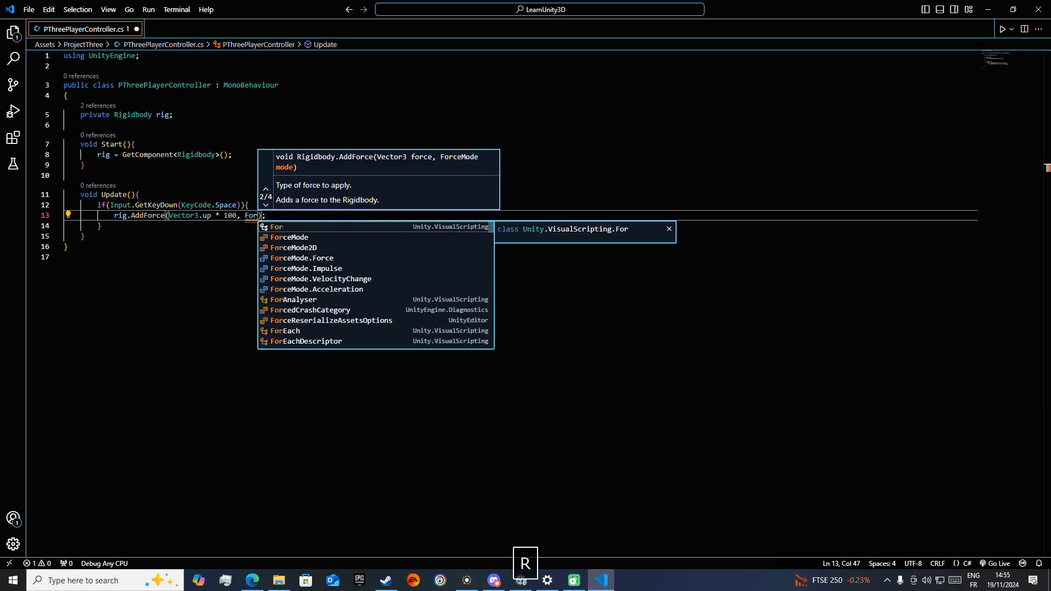
{"action": "key", "text": "Down"}
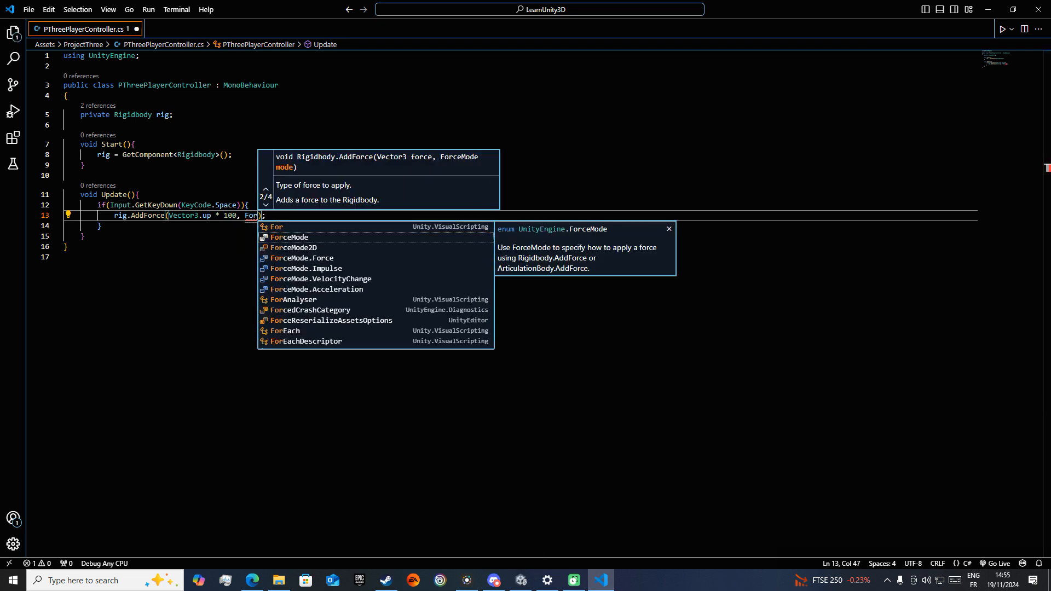
{"action": "key", "text": "Tab"}
{"action": "type", "text": "."}
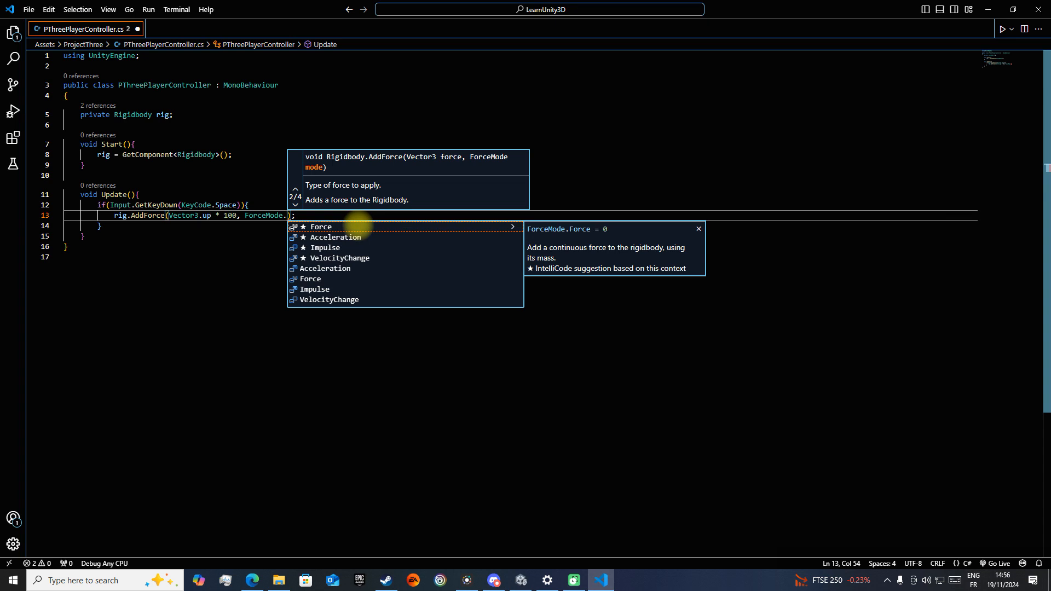
{"action": "key", "text": "Down"}
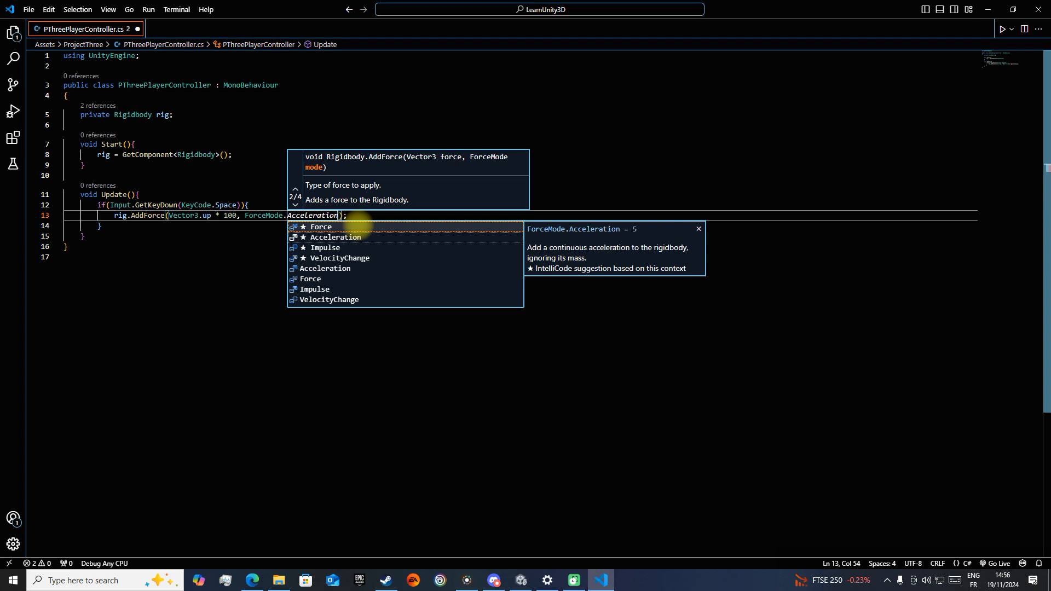
{"action": "key", "text": "Down"}
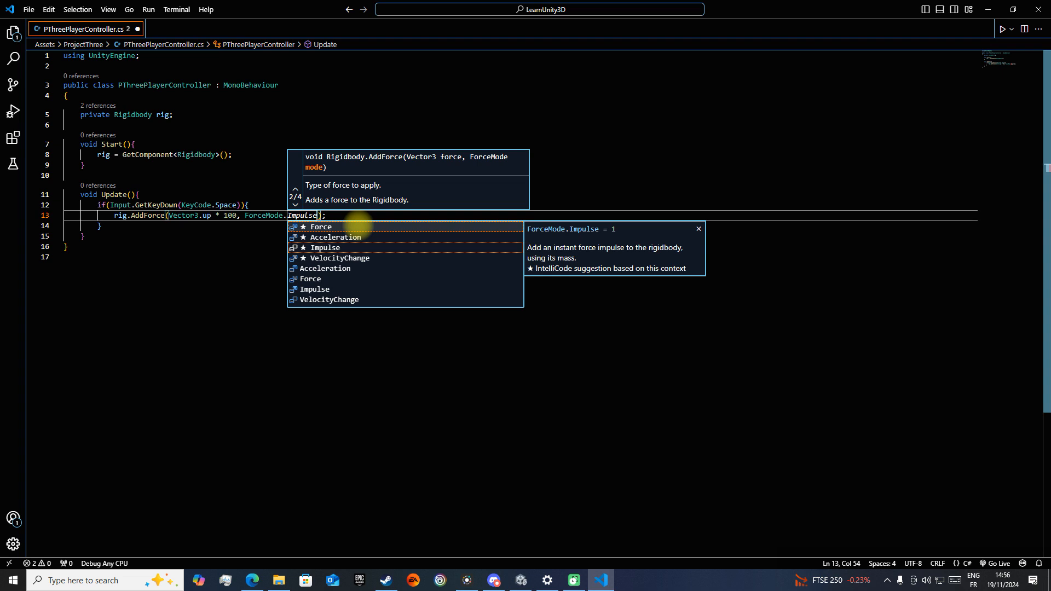
{"action": "key", "text": "Down"}
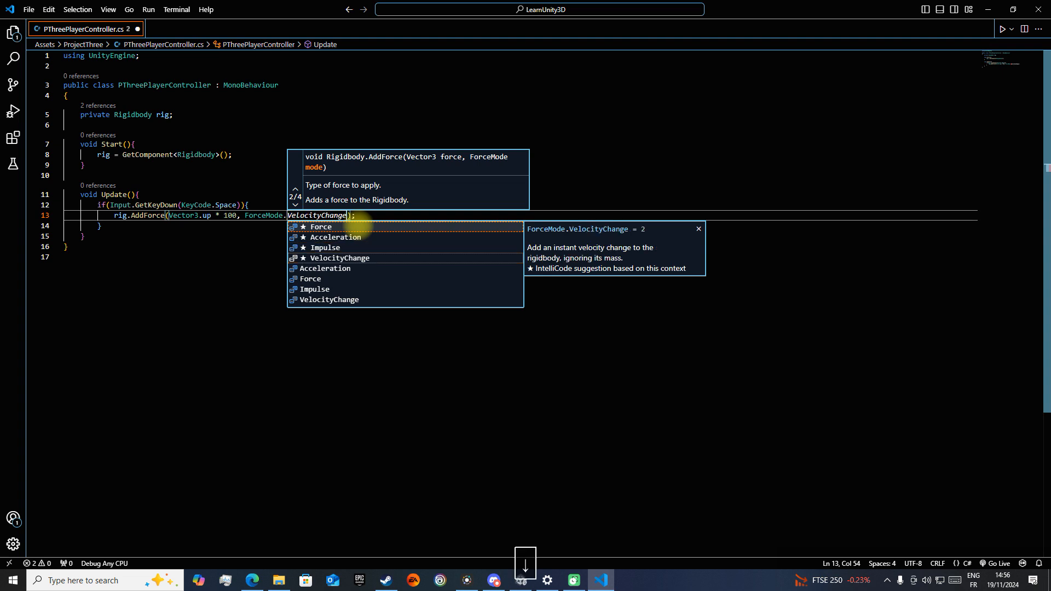
{"action": "key", "text": "Up"}
{"action": "key", "text": "Return"}
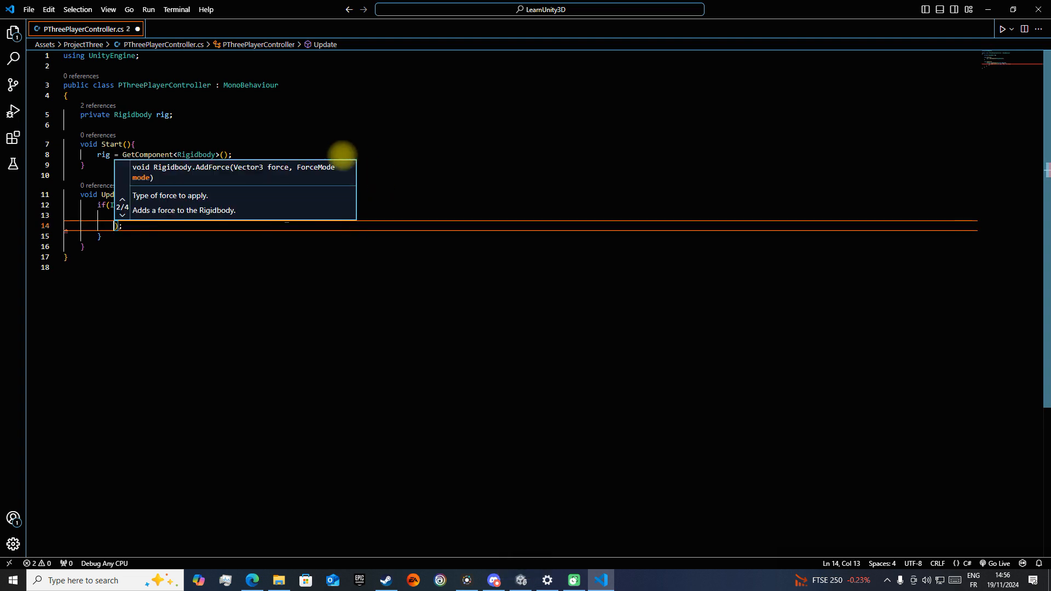
{"action": "key", "text": "Escape"}
{"action": "key", "text": "BackSpace"}
{"action": "key", "text": "BackSpace"}
{"action": "key", "text": "BackSpace"}
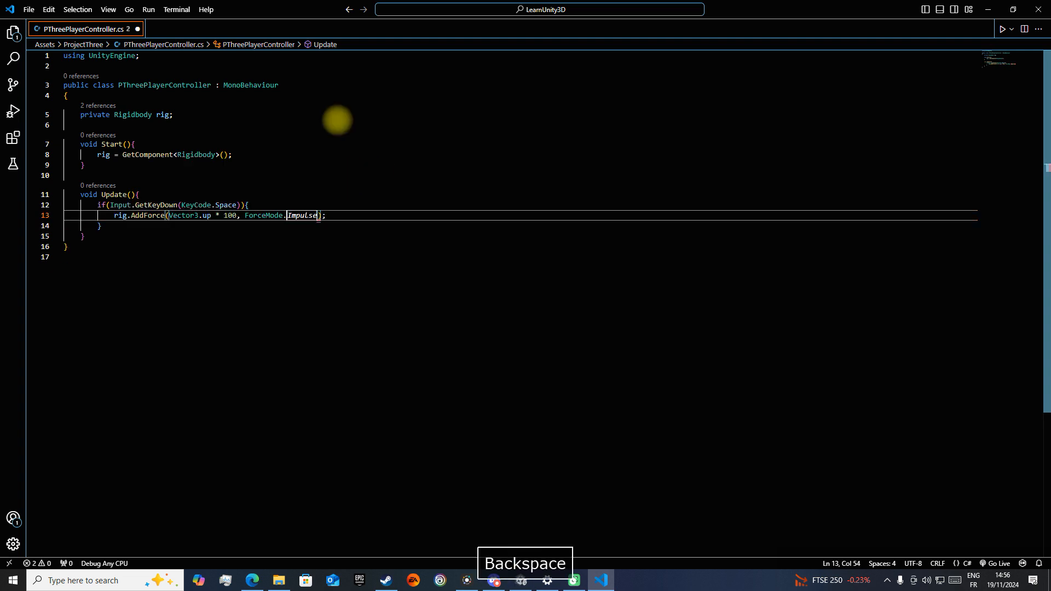
Complete the AddForce call's force mode as ForceMode.Impulse and save the script
{"action": "type", "text": "Impui"}
{"action": "key", "text": "BackSpace"}
{"action": "type", "text": "ls"}
{"action": "key", "text": "Tab"}
{"action": "key", "text": "Right"}
{"action": "key", "text": "Right"}
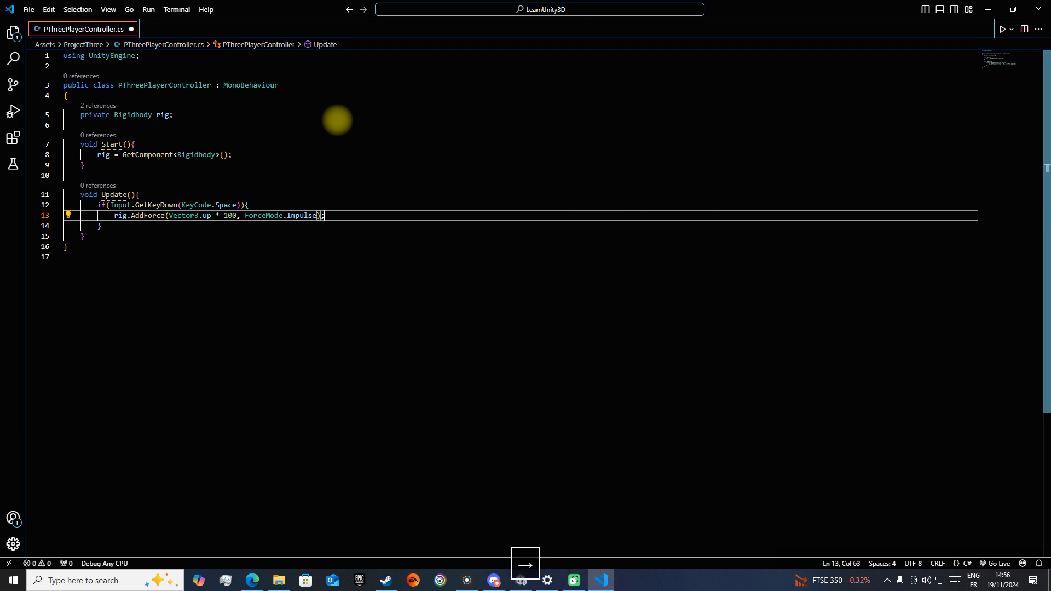
{"action": "key", "text": "ctrl+s"}
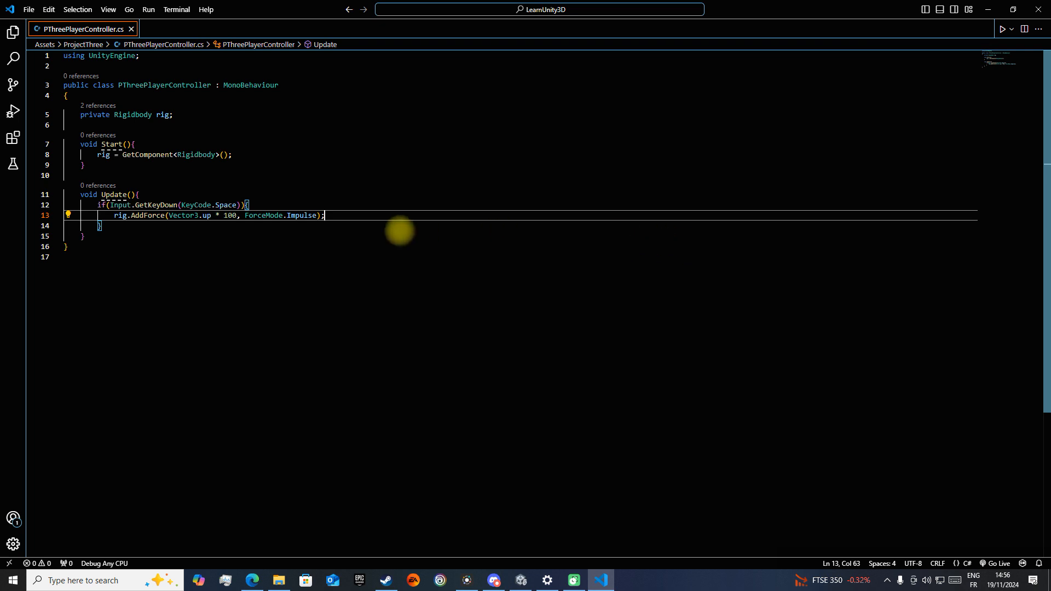
Switch to Unity, playtest the Player's impulse jump and stop play mode
{"action": "left_click", "coordinate": [274, 227]}
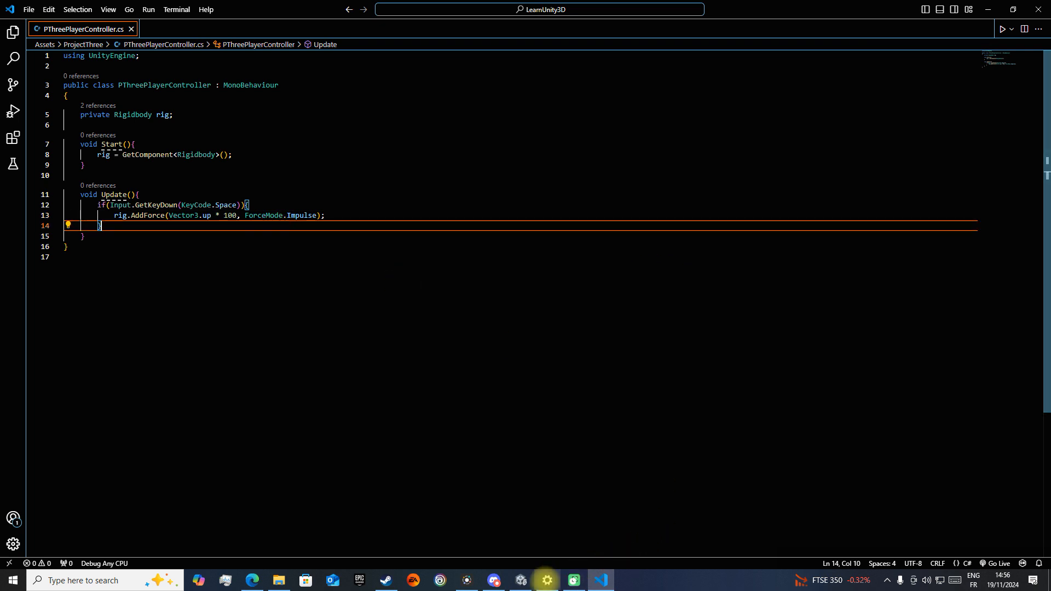
{"action": "left_click", "coordinate": [521, 581]}
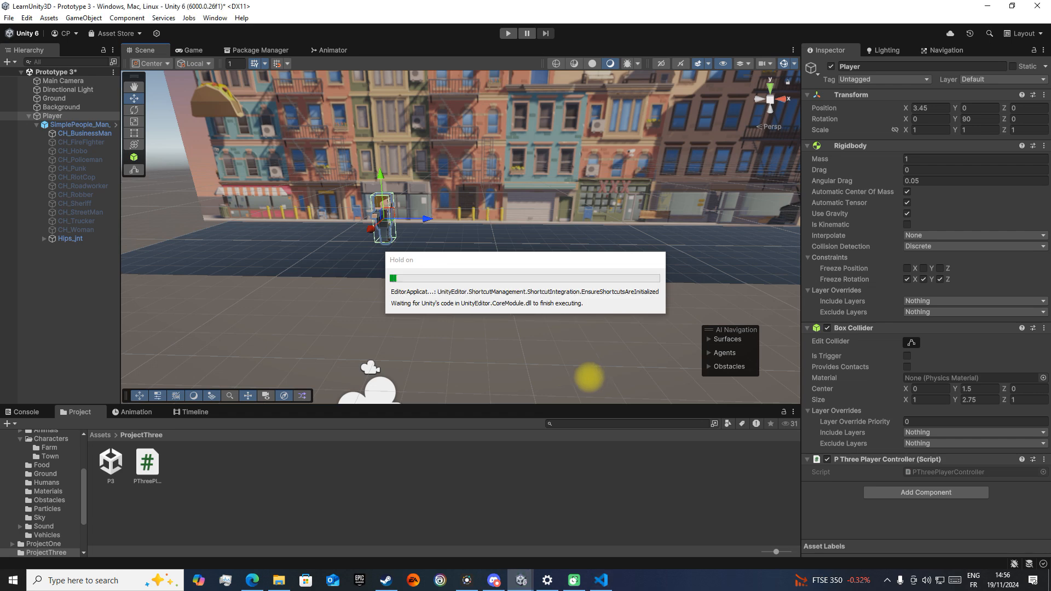
{"action": "left_click", "coordinate": [508, 34]}
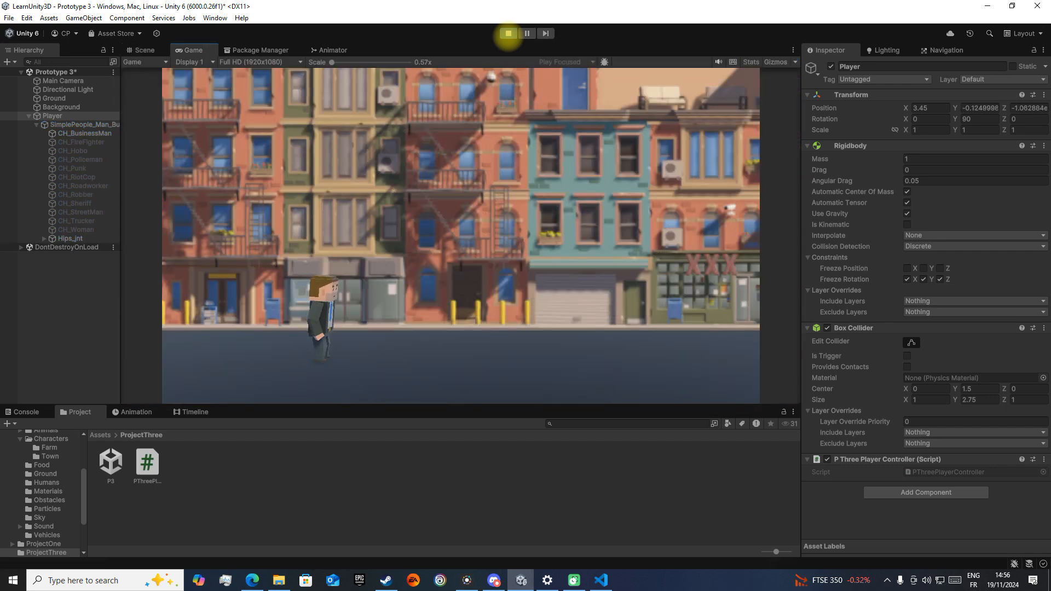
{"action": "key", "text": "space"}
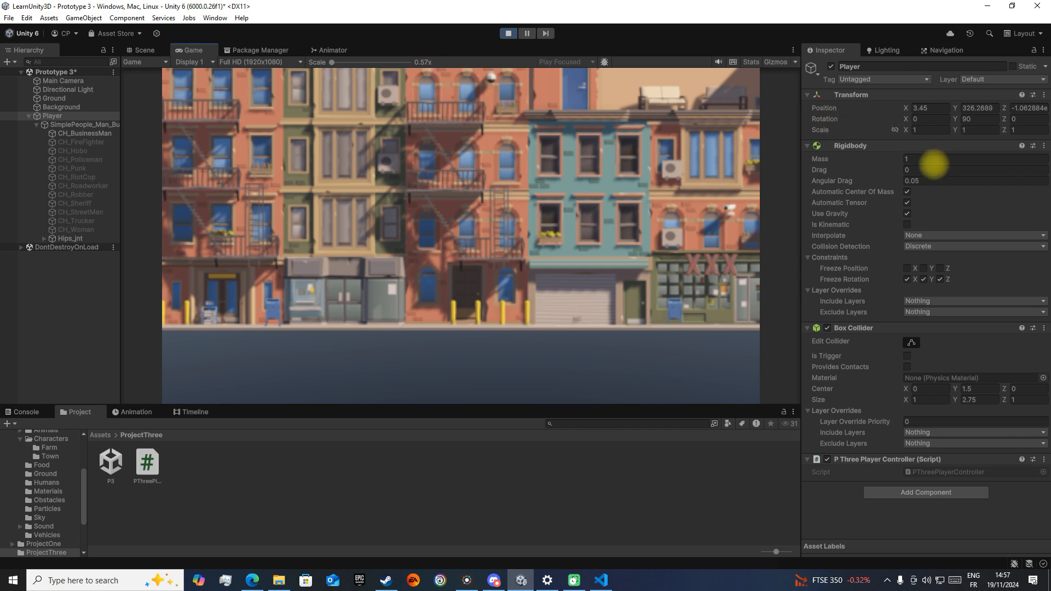
{"action": "left_click", "coordinate": [935, 158]}
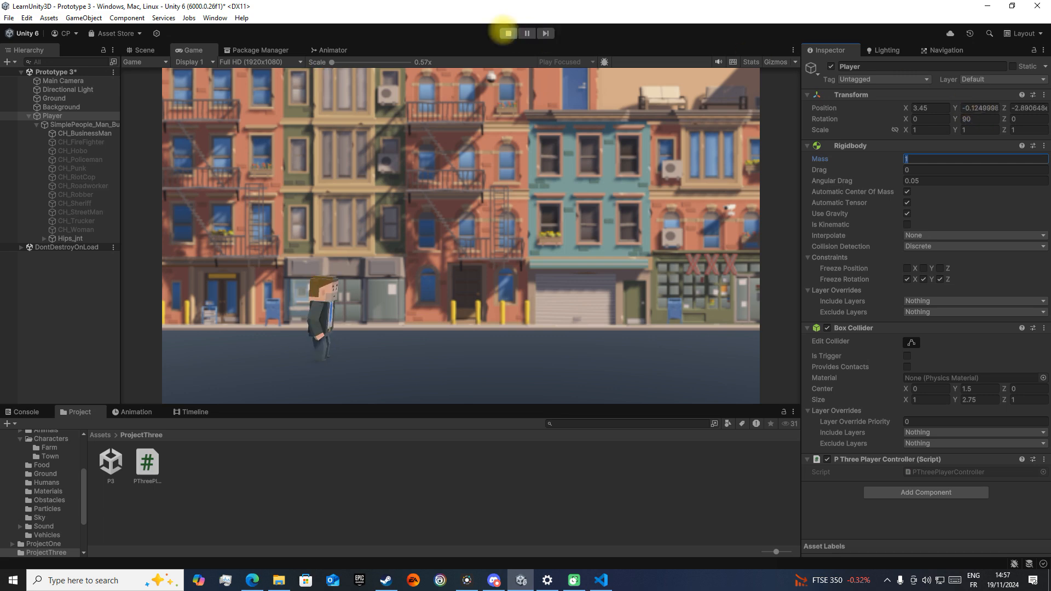
{"action": "left_click", "coordinate": [507, 34]}
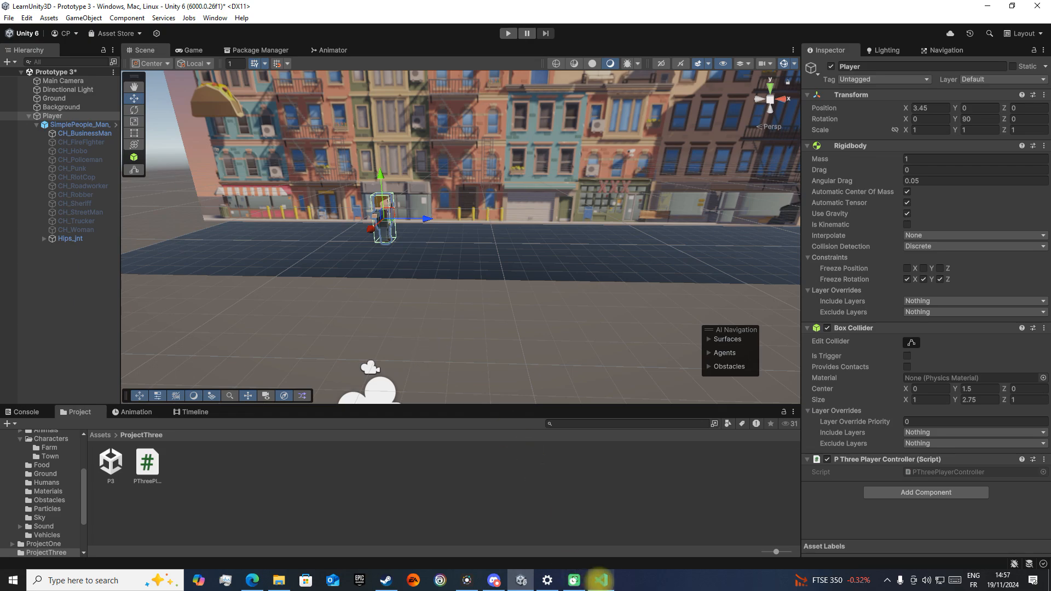
Return to Visual Studio Code and replace the 100 multiplier in the AddForce call with jumpForce
{"action": "left_click", "coordinate": [601, 580]}
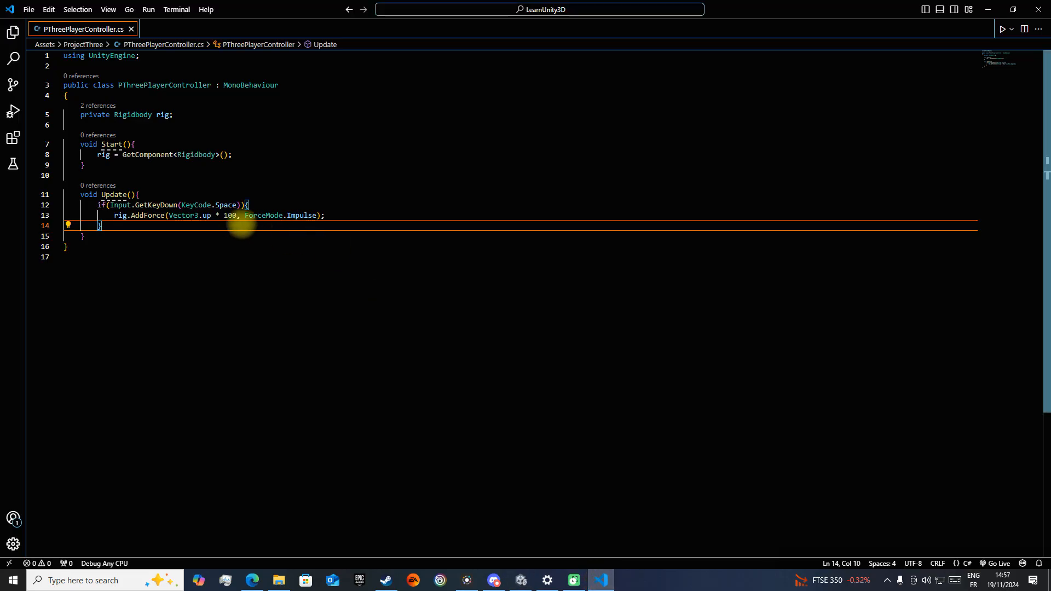
{"action": "double_click", "coordinate": [230, 215]}
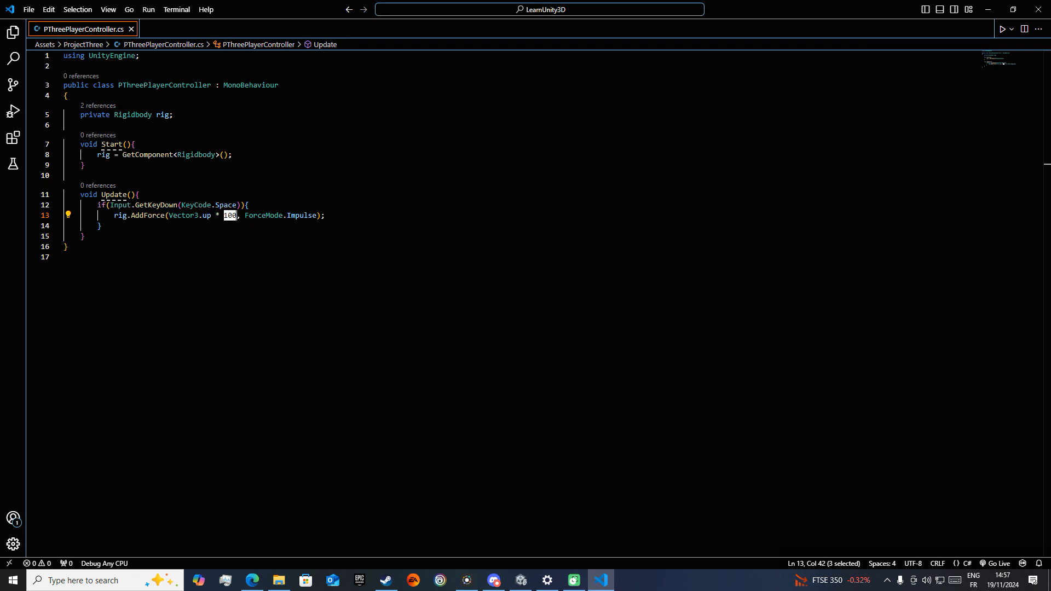
{"action": "type", "text": "jumpForce"}
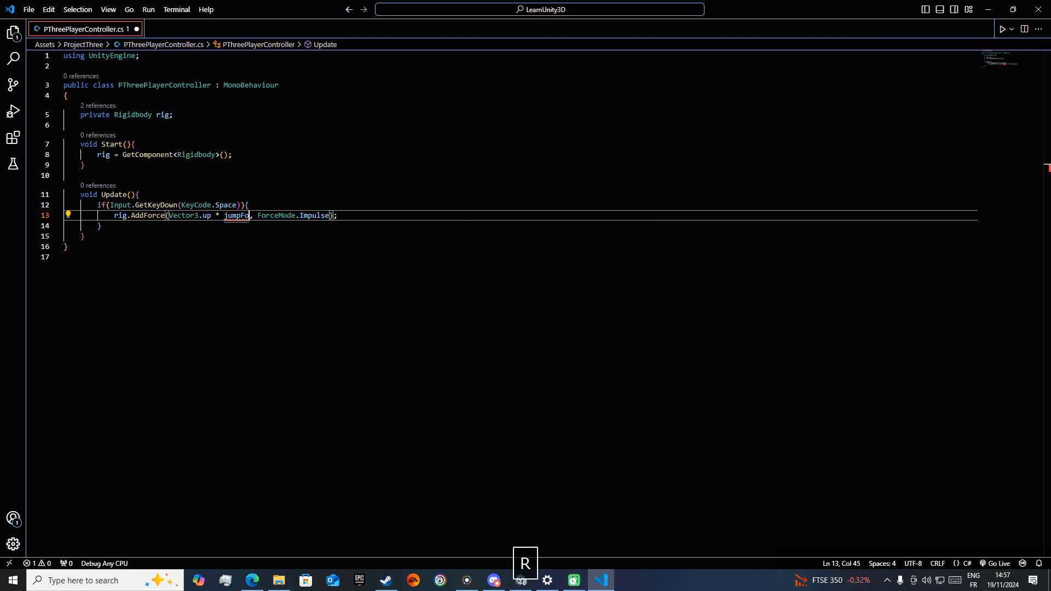
Declare public float jumpForce = 10f; below the rig field and save the script
{"action": "left_click", "coordinate": [200, 114]}
{"action": "key", "text": "Return"}
{"action": "type", "text": "publ"}
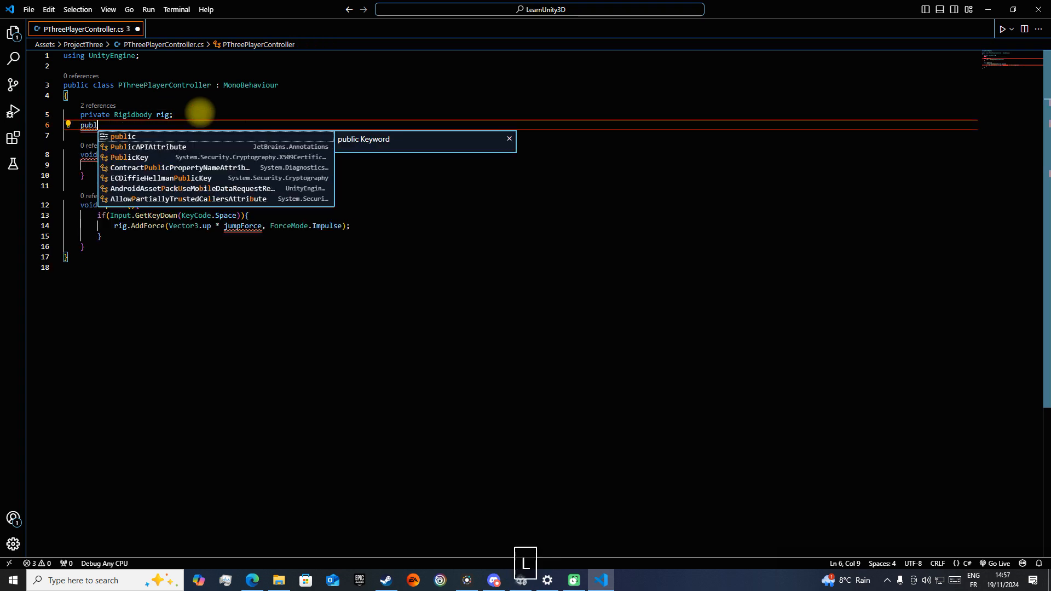
{"action": "type", "text": "ic float ju"}
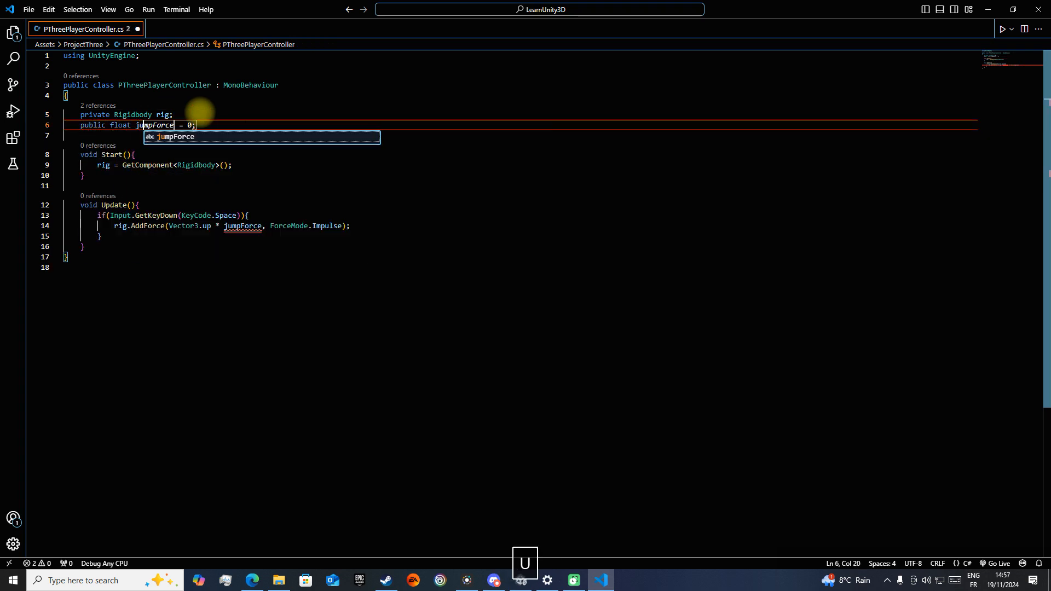
{"action": "key", "text": "Tab"}
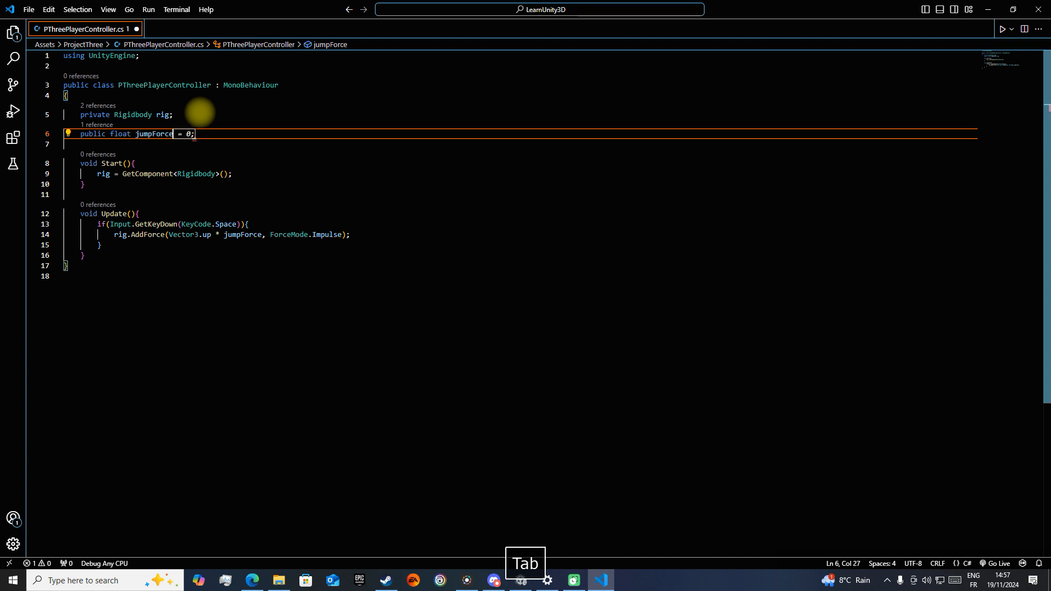
{"action": "type", "text": "= 1"}
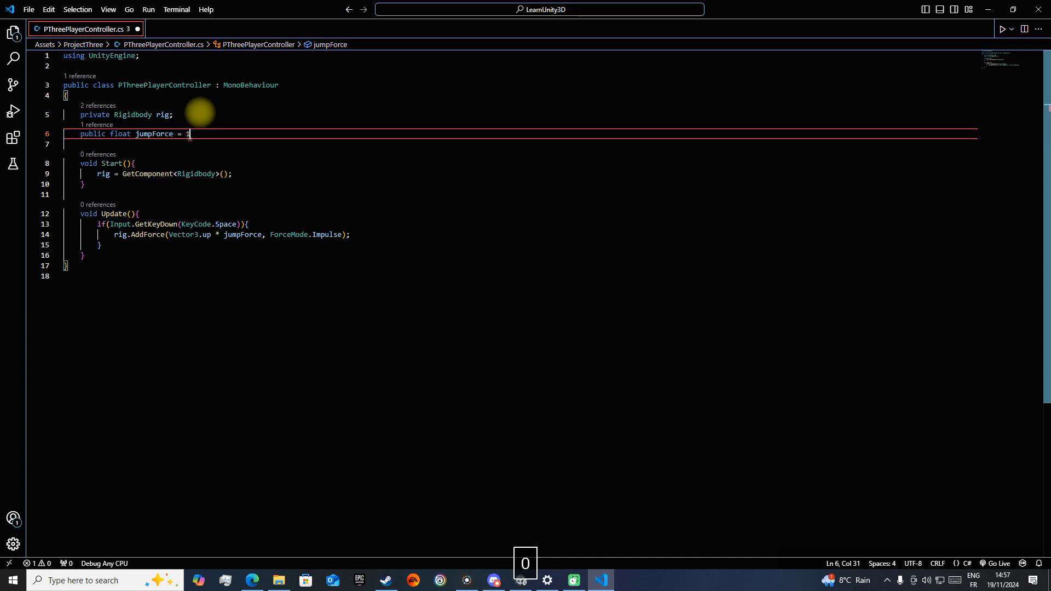
{"action": "type", "text": "0f"}
{"action": "key", "text": "ctrl+s"}
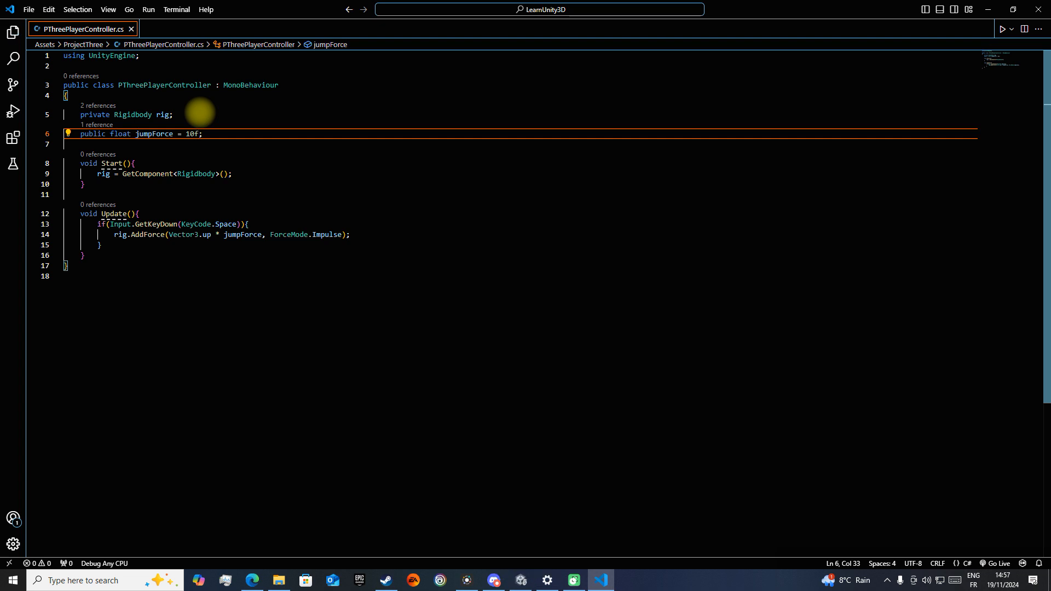
Declare public float gravityModifier; below the jumpForce field
{"action": "key", "text": "Return"}
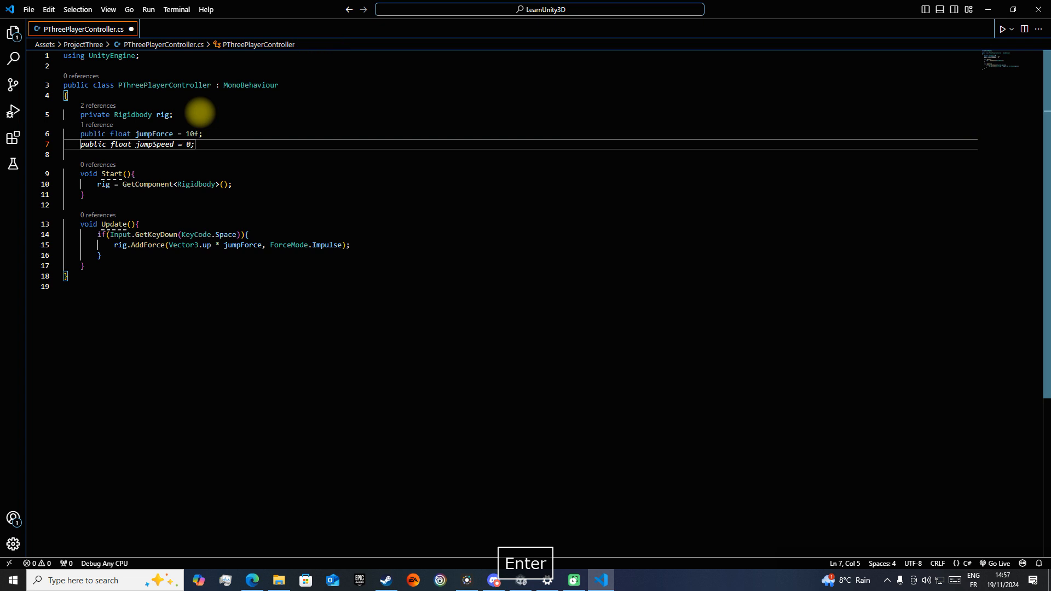
{"action": "type", "text": "public float grait"}
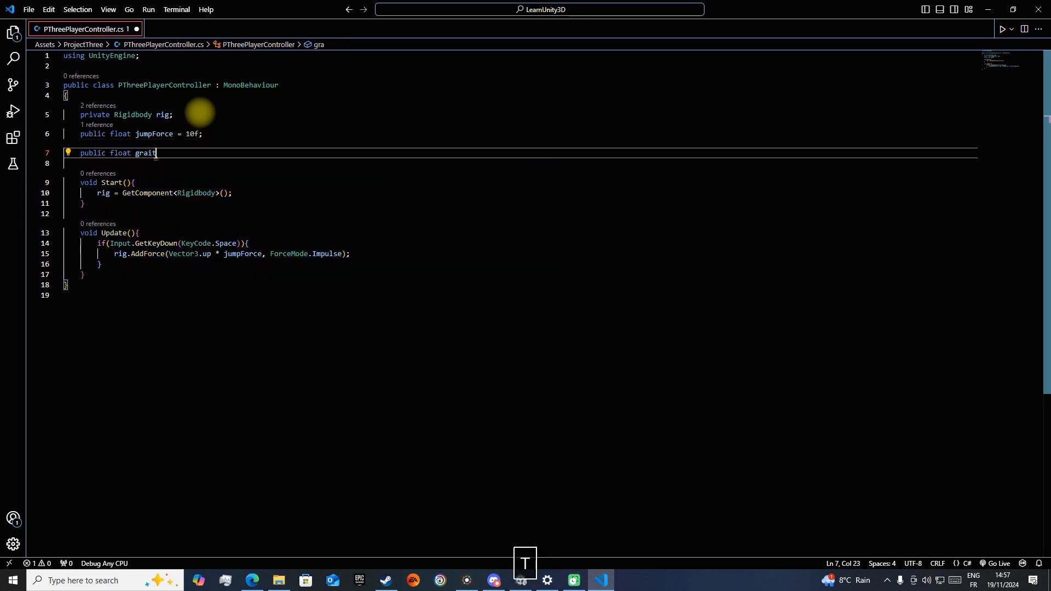
{"action": "key", "text": "BackSpace"}
{"action": "key", "text": "BackSpace"}
{"action": "type", "text": "vityModifier"}
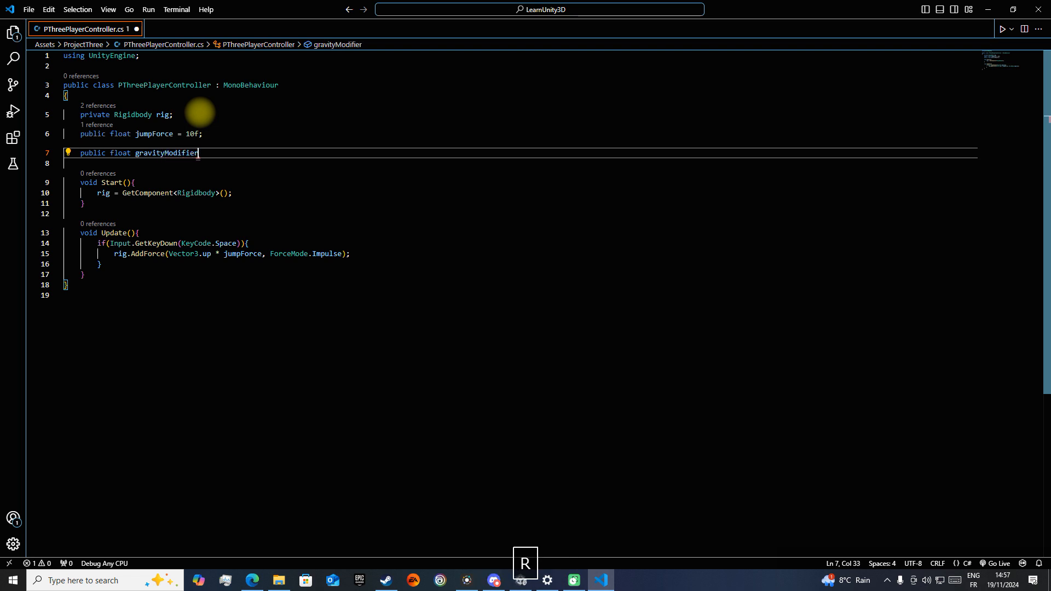
{"action": "type", "text": ";"}
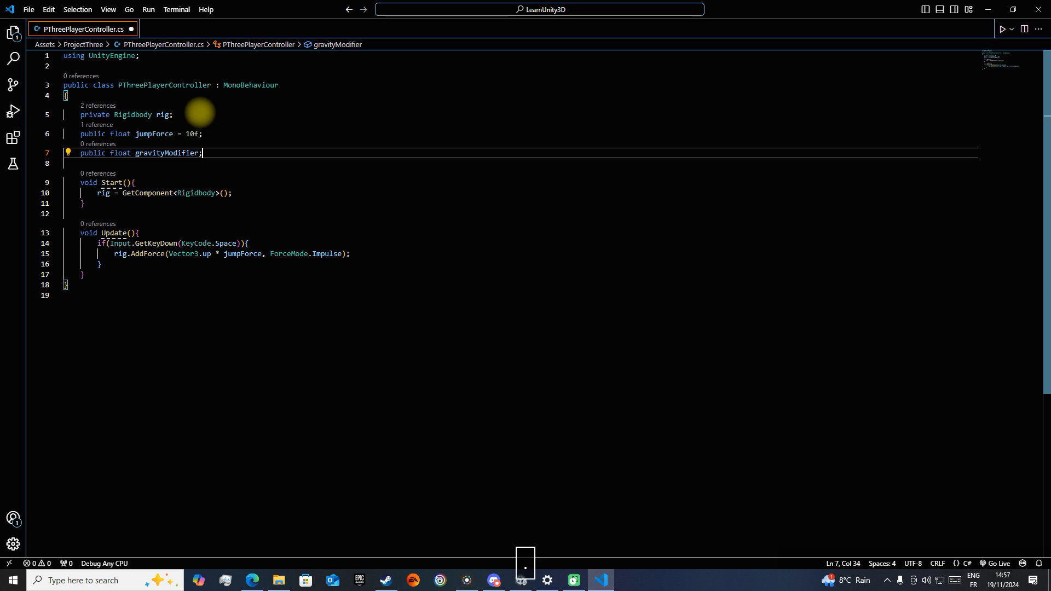
Add Physics.gravity *= gravityModifier; below the GetComponent line in Start and save the script
{"action": "left_click", "coordinate": [277, 194]}
{"action": "key", "text": "Return"}
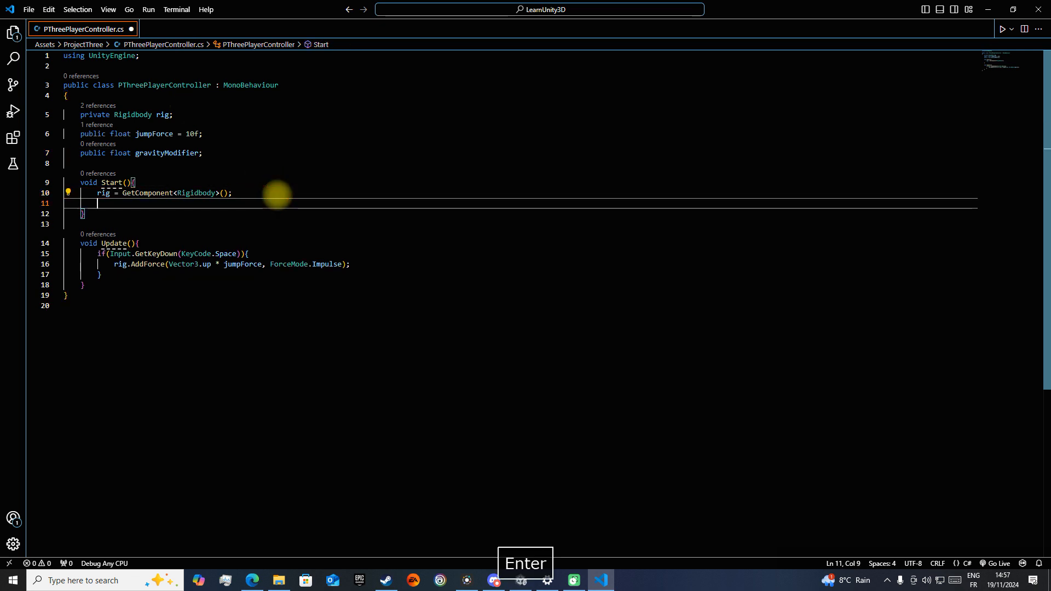
{"action": "type", "text": "Physics"}
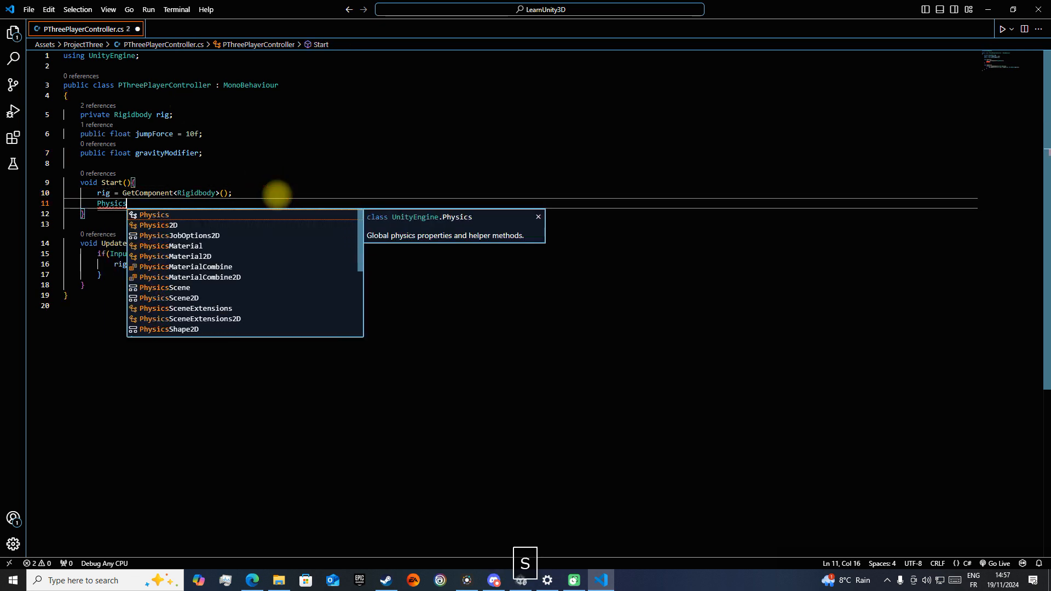
{"action": "type", "text": "."}
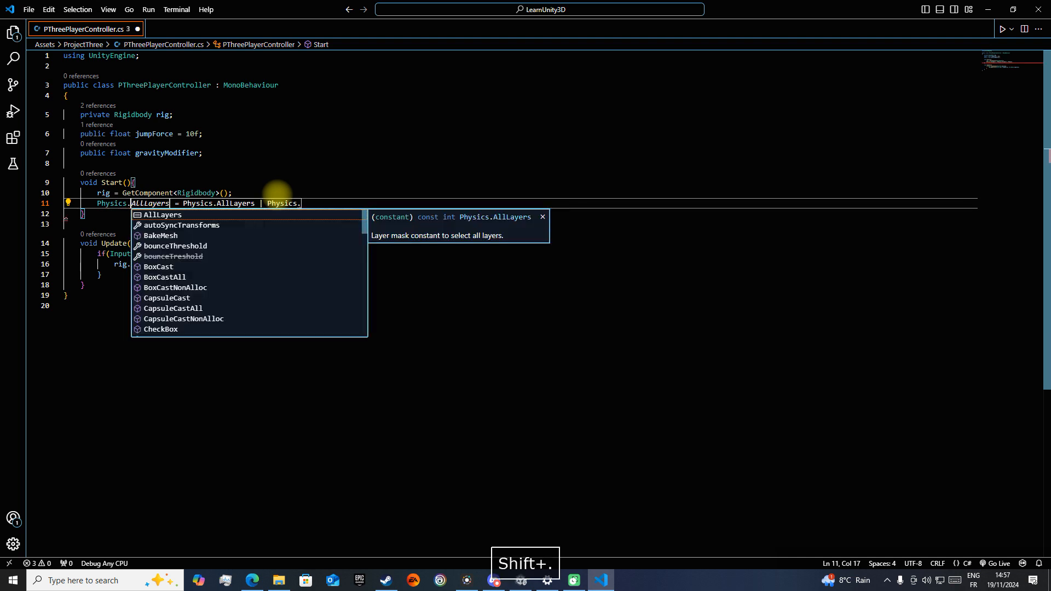
{"action": "type", "text": "g"}
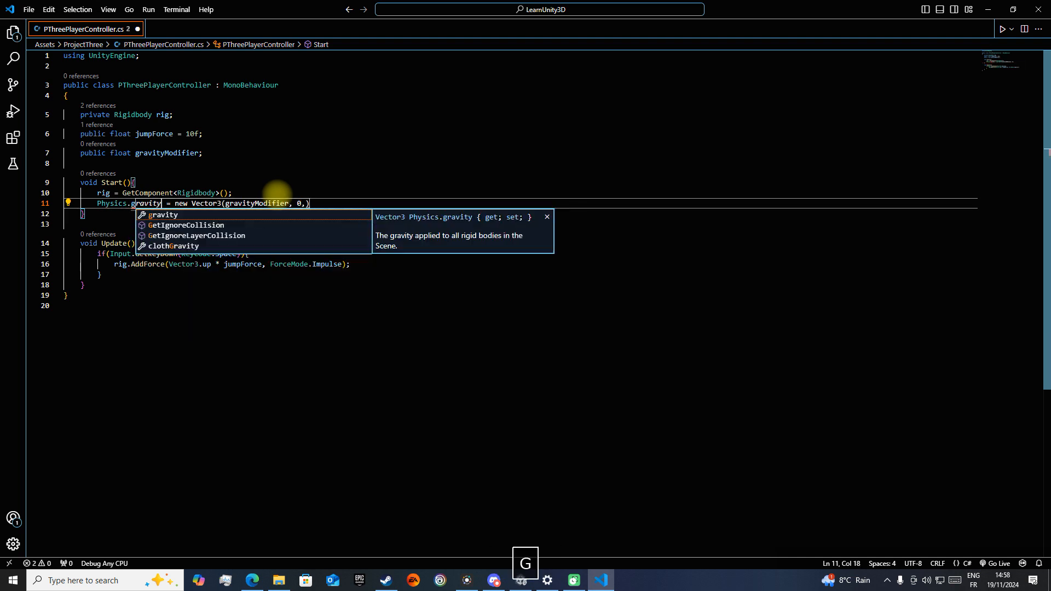
{"action": "type", "text": "ravity "}
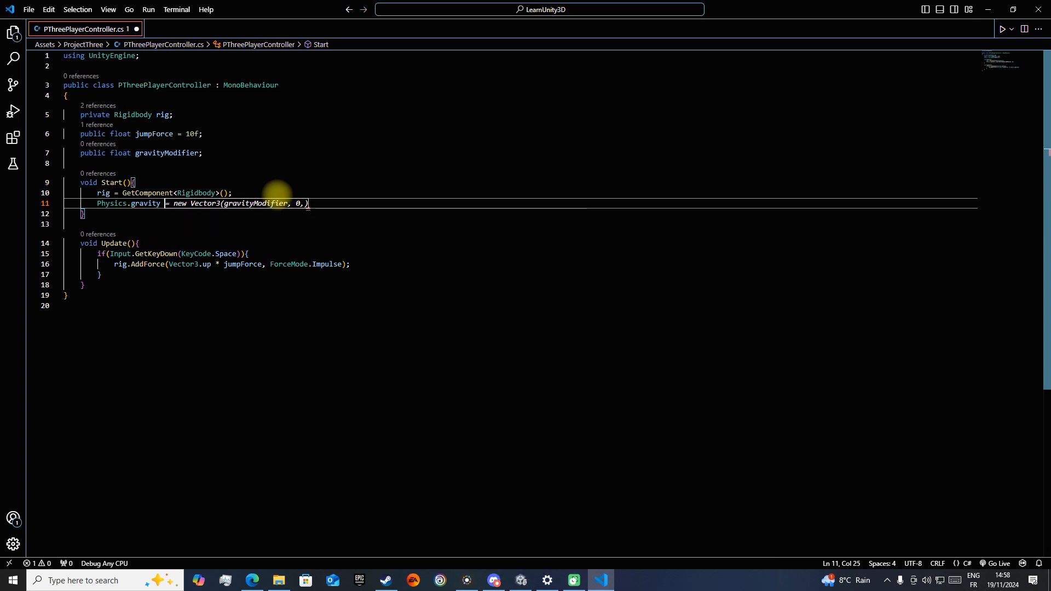
{"action": "type", "text": "="}
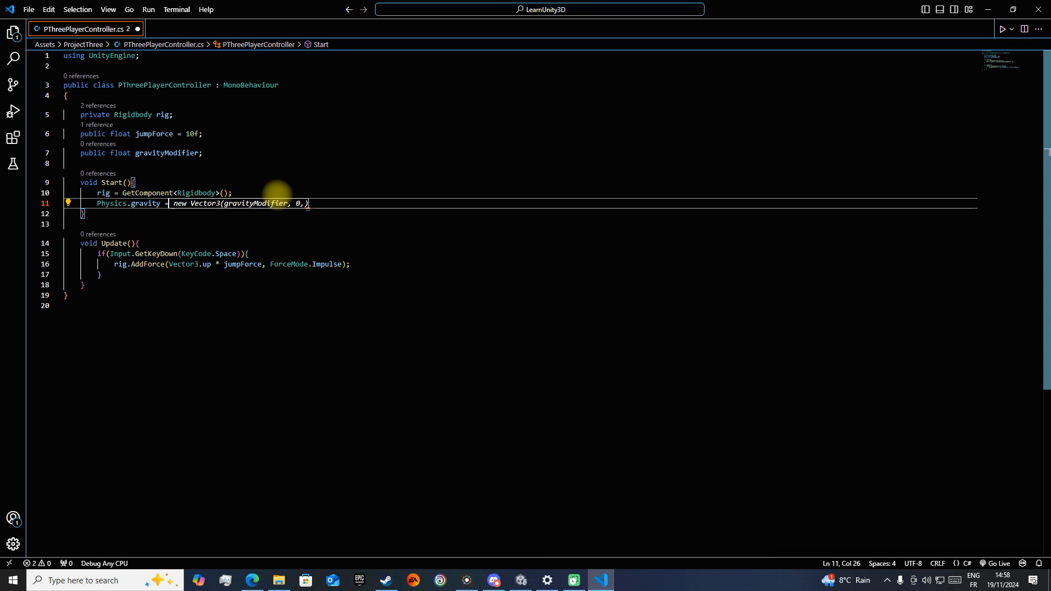
{"action": "key", "text": "BackSpace"}
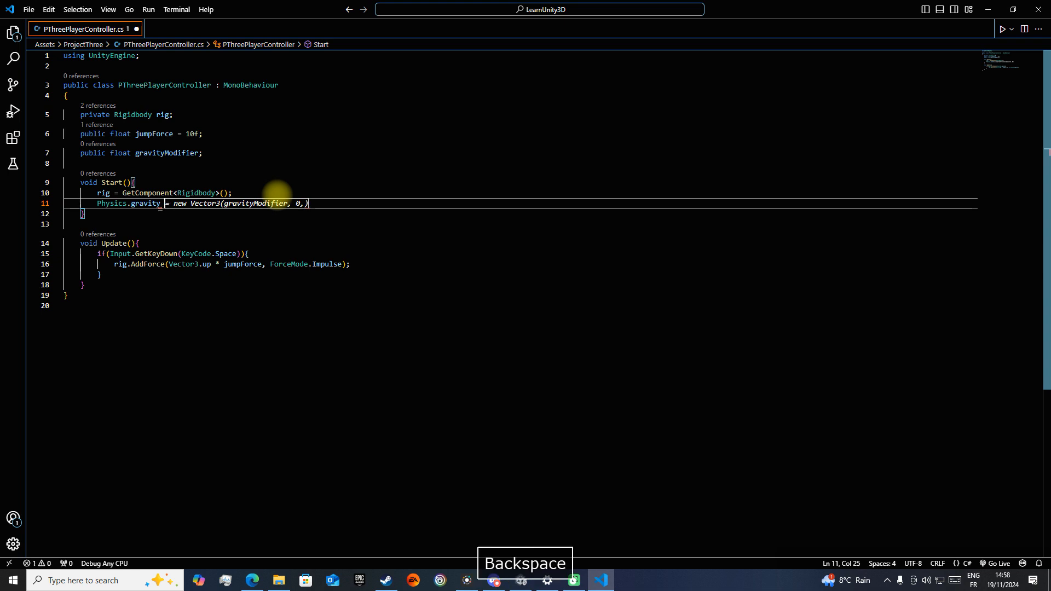
{"action": "type", "text": "*="}
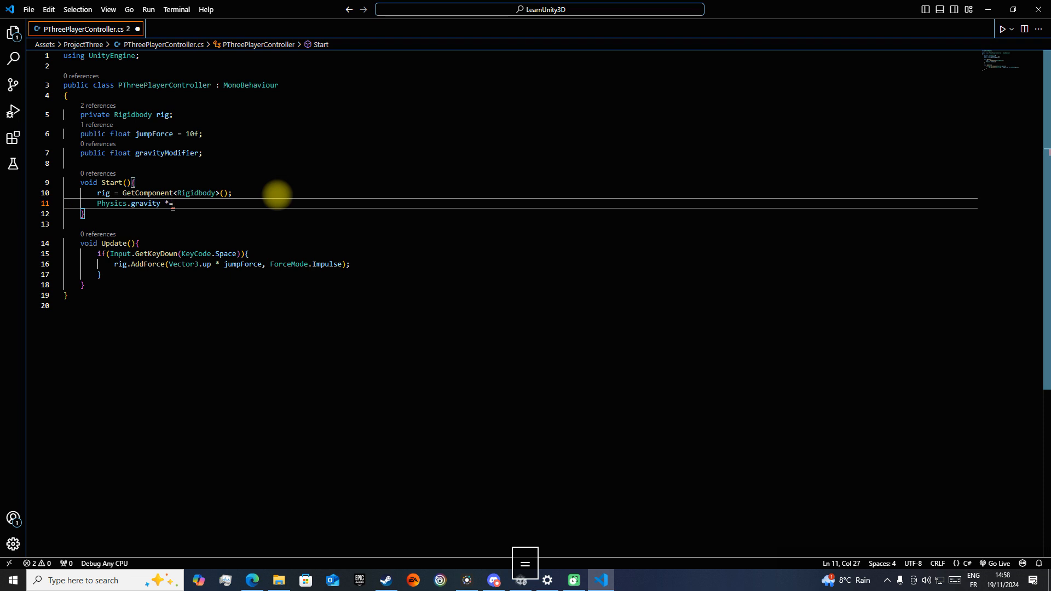
{"action": "type", "text": " gra"}
{"action": "key", "text": "Tab"}
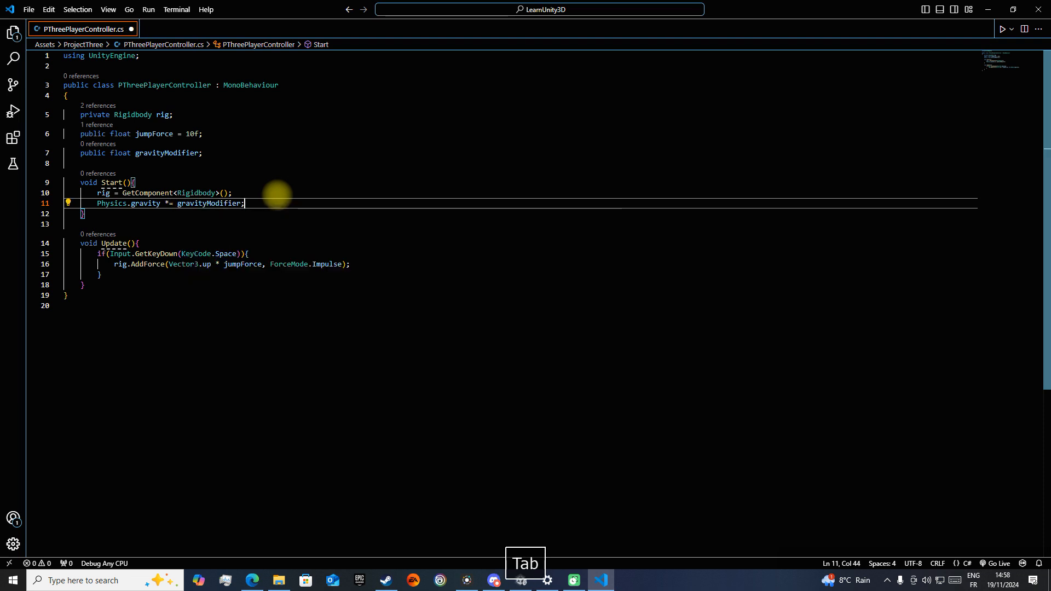
{"action": "key", "text": "ctrl+s"}
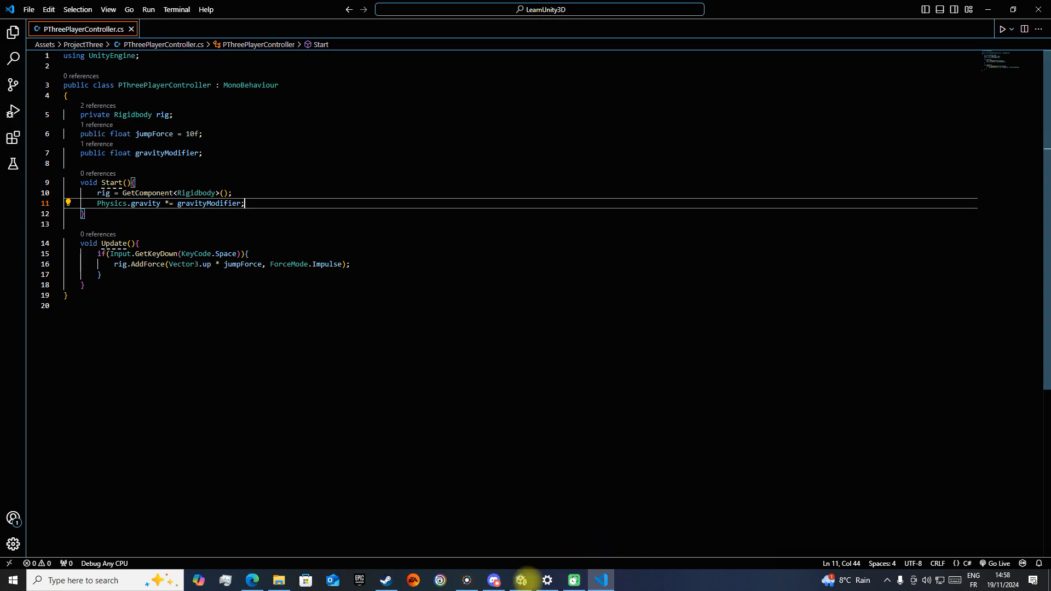
Switch to Unity and playtest the Player's jump with the Gravity Modifier at 0
{"action": "left_click", "coordinate": [525, 576]}
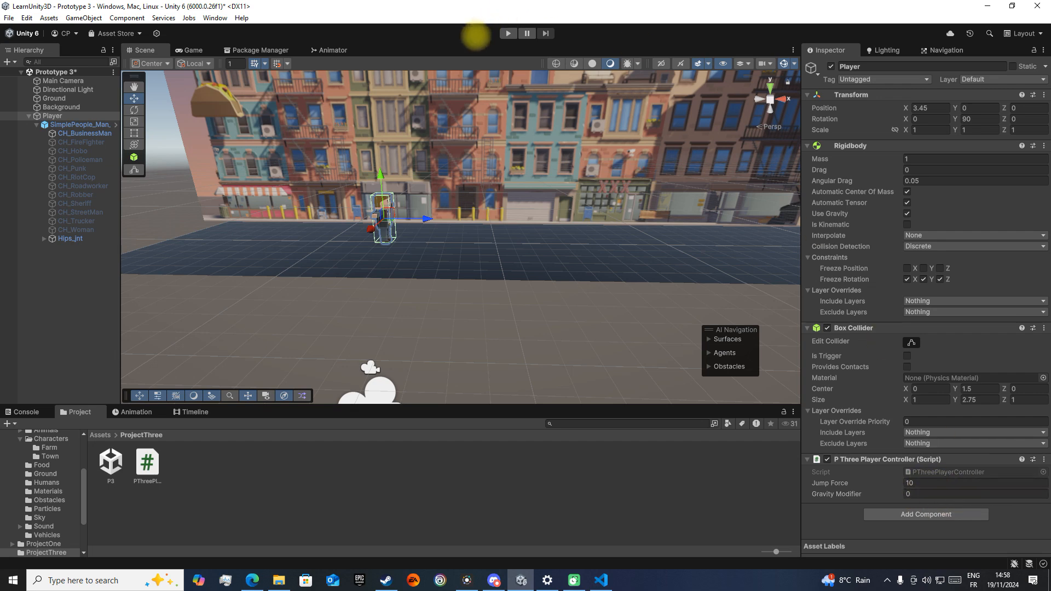
{"action": "left_click", "coordinate": [508, 33]}
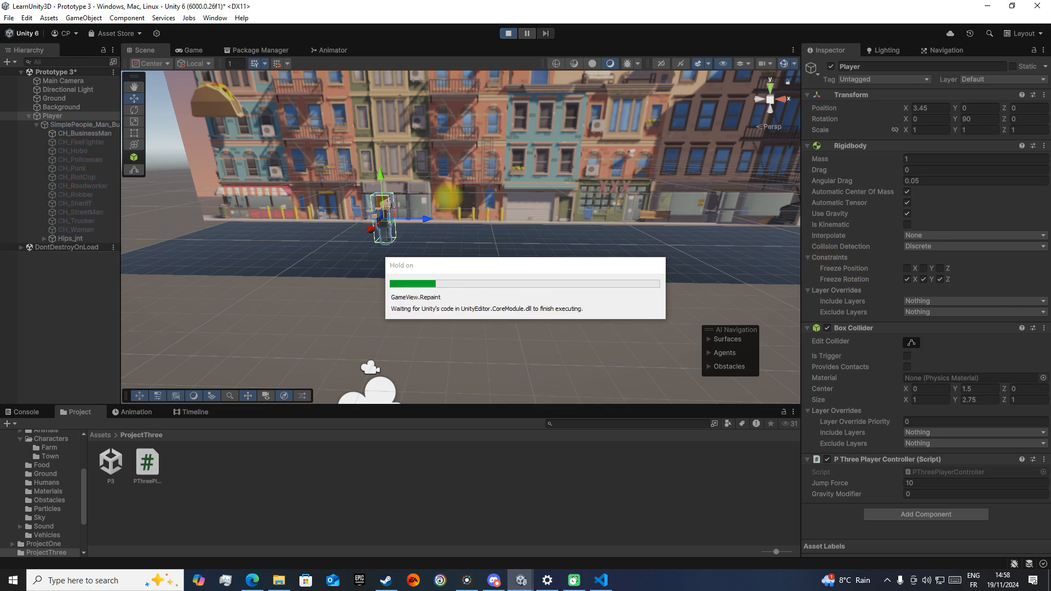
{"action": "key", "text": "space"}
{"action": "key", "text": "d"}
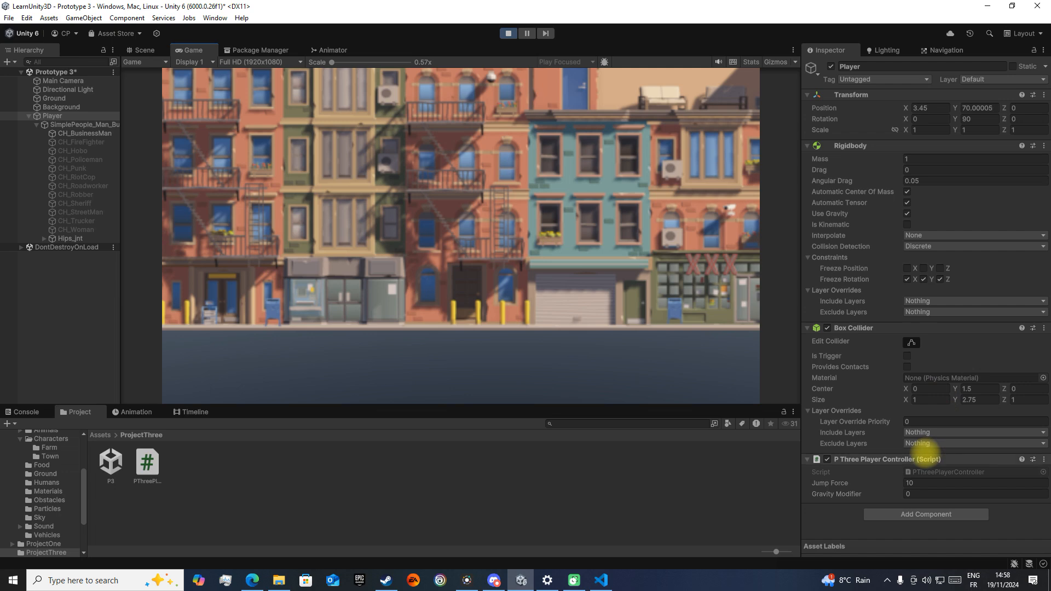
While the game is playing, try a Gravity Modifier of 100 and a Rigidbody mass of 10 on the Player
{"action": "left_click", "coordinate": [911, 494]}
{"action": "type", "text": "2.64"}
{"action": "left_click_drag", "start_coordinate": [949, 496], "coordinate": [19, 499]}
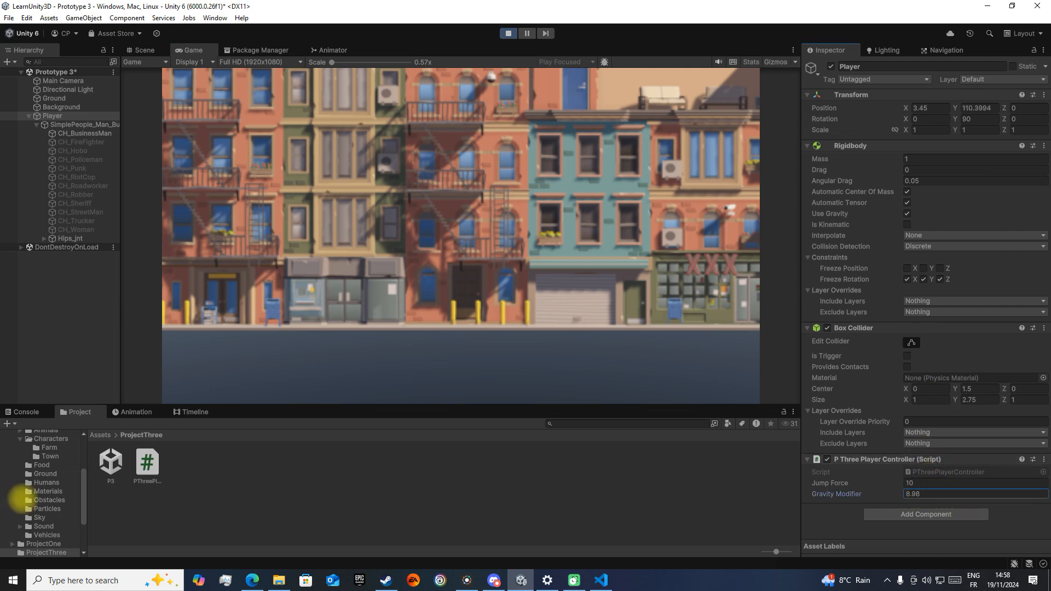
{"action": "left_click", "coordinate": [936, 498]}
{"action": "type", "text": "100"}
{"action": "key", "text": "Return"}
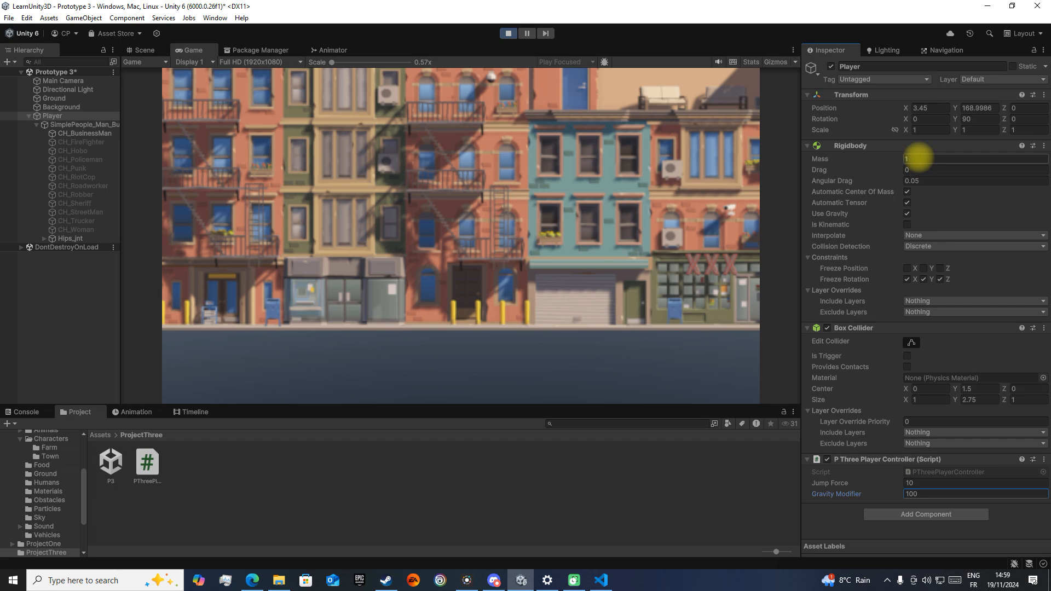
{"action": "key", "text": "Return"}
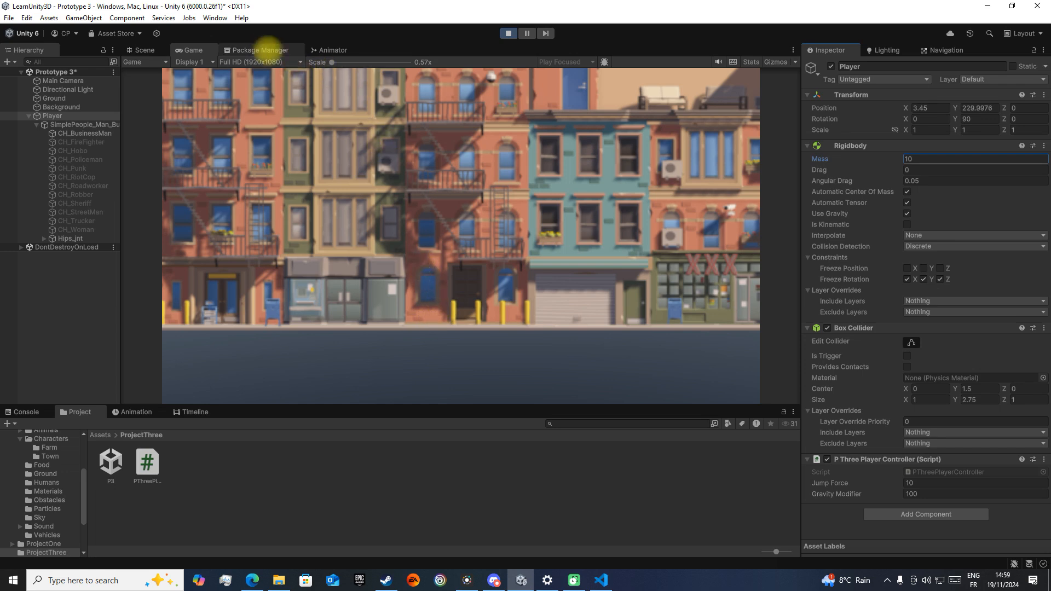
Examine the Player's position in the Scene view while the game runs, and stop play mode
{"action": "left_click", "coordinate": [528, 34]}
{"action": "right_click_drag", "start_coordinate": [607, 66], "coordinate": [566, 42]}
{"action": "key", "text": "w"}
{"action": "left_click", "coordinate": [529, 33]}
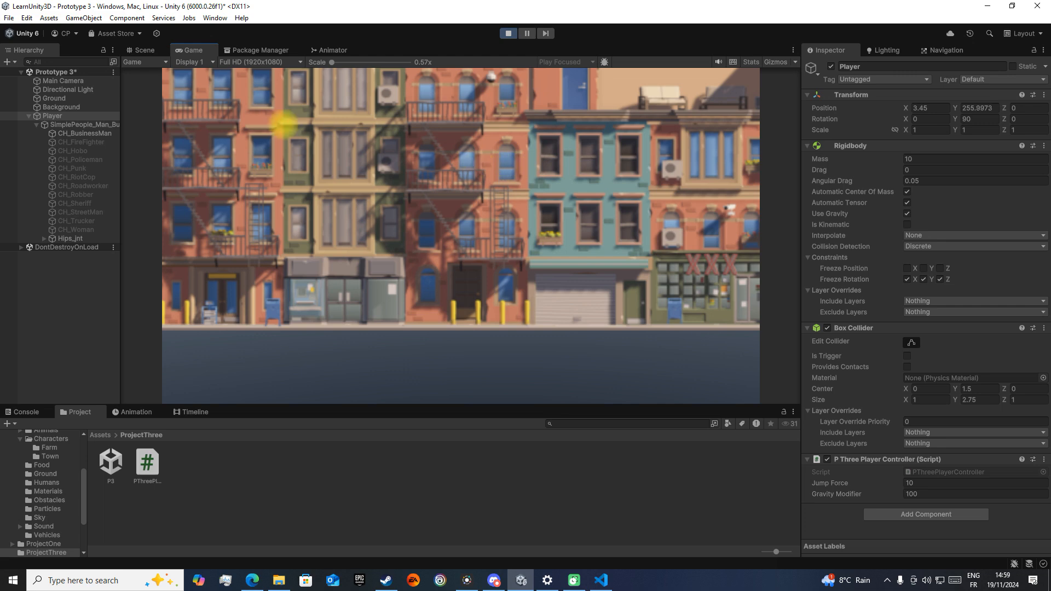
{"action": "left_click", "coordinate": [140, 51]}
{"action": "right_click_drag", "start_coordinate": [219, 76], "coordinate": [401, 357]}
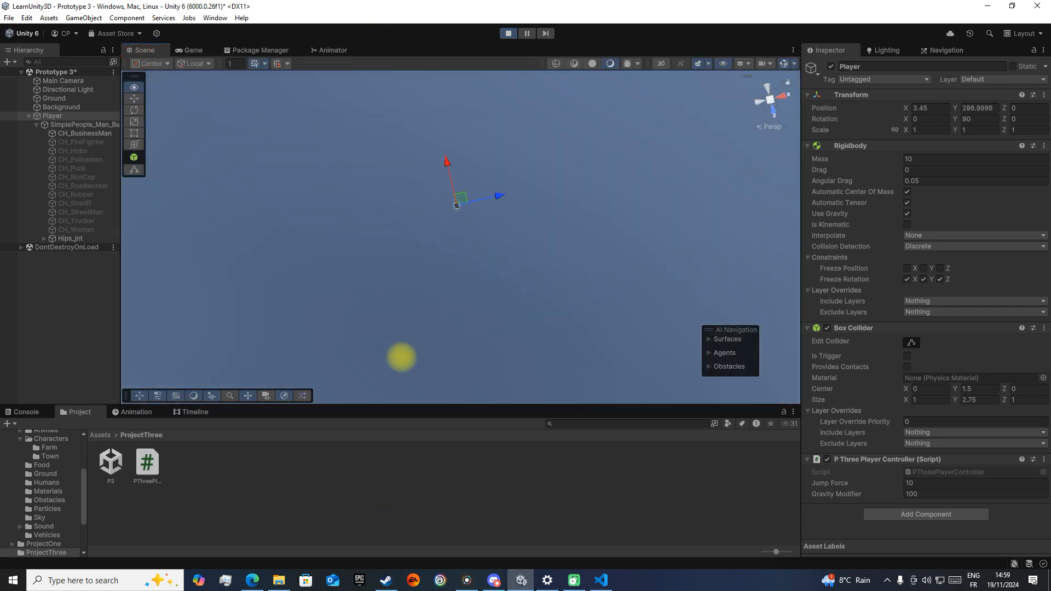
{"action": "left_click", "coordinate": [508, 33]}
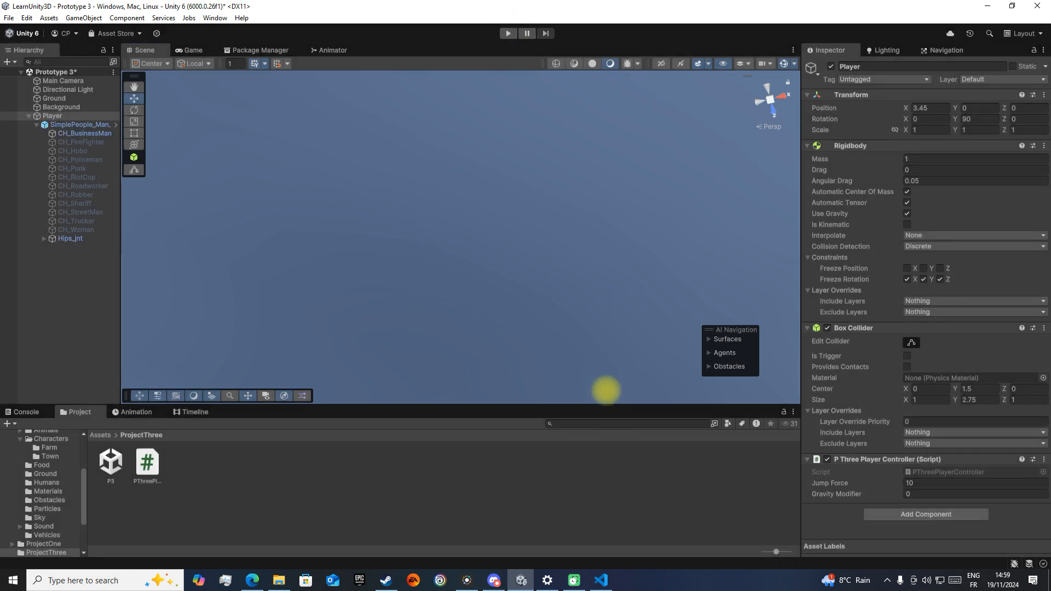
Frame the Player in the scene and set its Rigidbody mass to 10 and its Gravity Modifier to 2
{"action": "left_click", "coordinate": [80, 116]}
{"action": "key", "text": "f"}
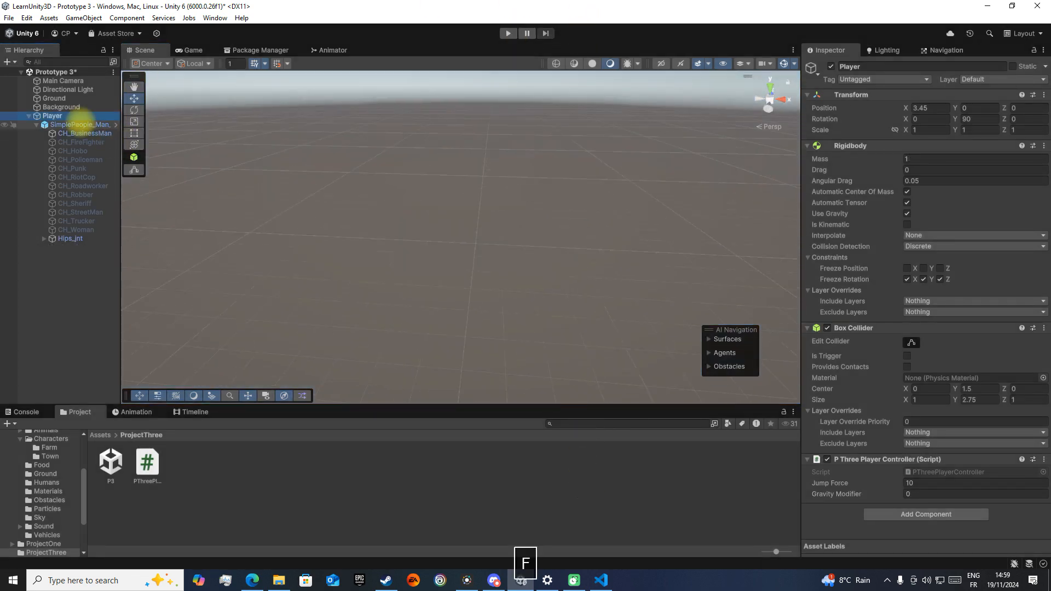
{"action": "right_click_drag", "start_coordinate": [430, 186], "coordinate": [445, 128]}
{"action": "key", "text": "s"}
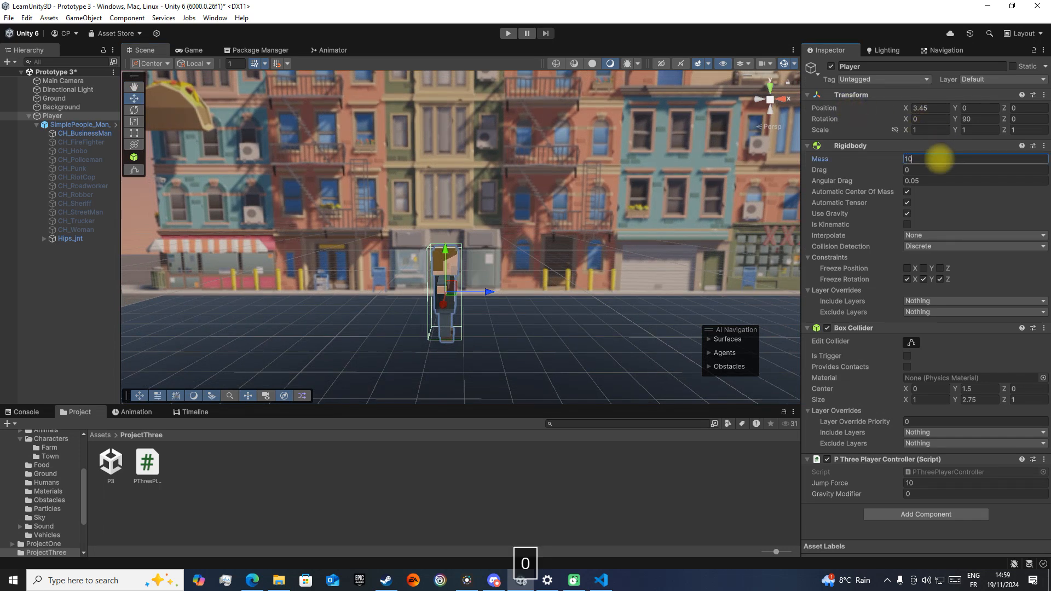
{"action": "left_click", "coordinate": [930, 493]}
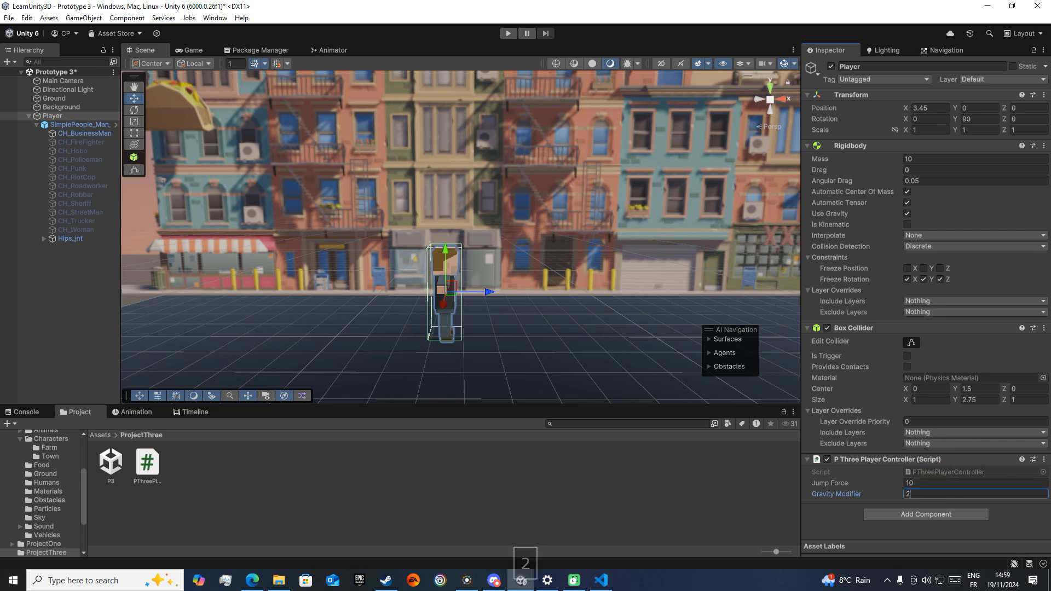
Playtest the Player's jump with the current Jump Force and with a Jump Force of 50
{"action": "left_click", "coordinate": [508, 33]}
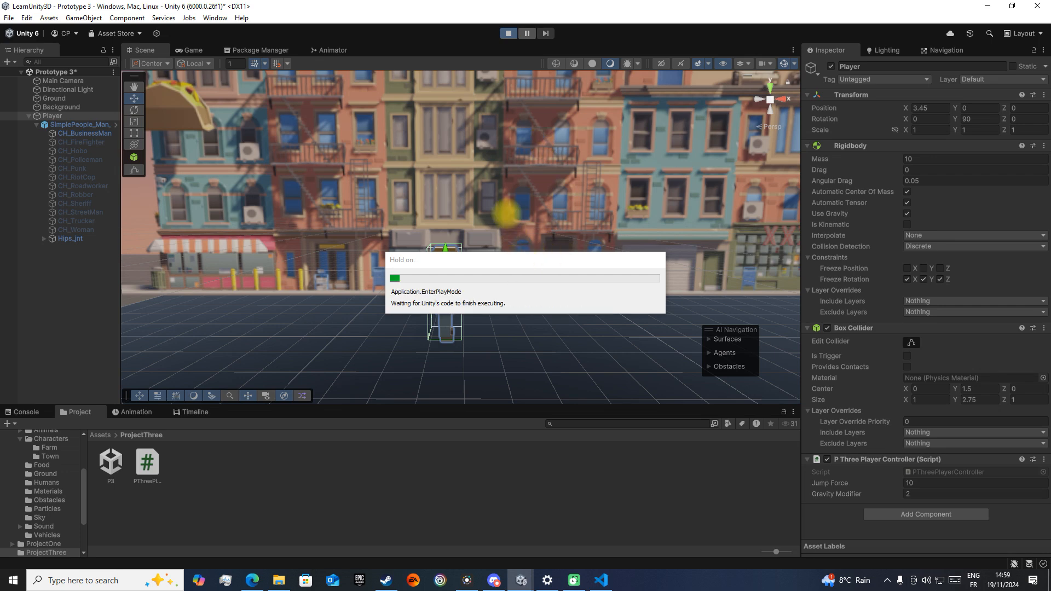
{"action": "key", "text": "space"}
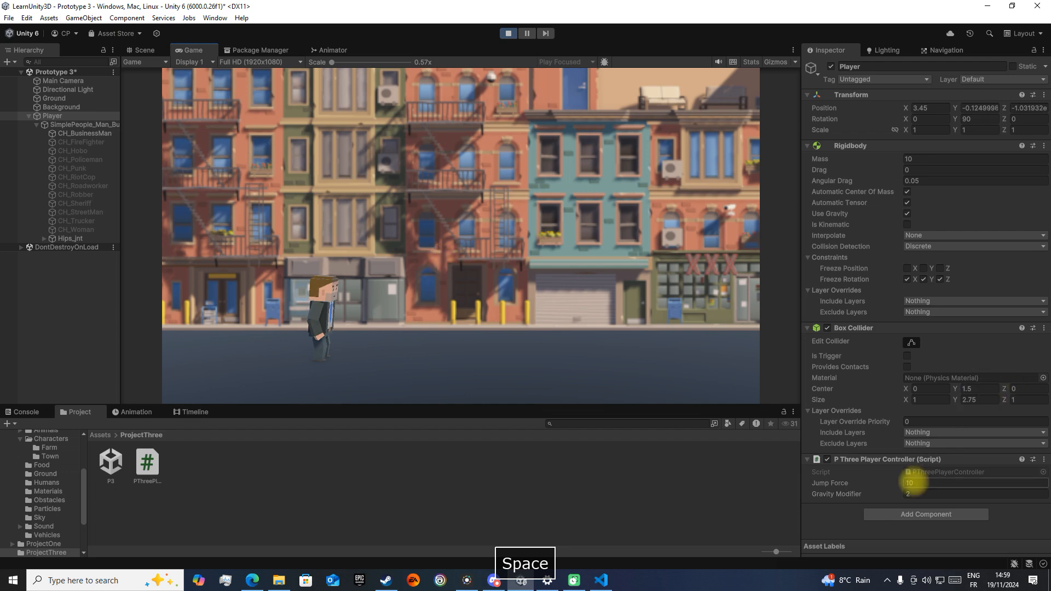
{"action": "left_click", "coordinate": [923, 483]}
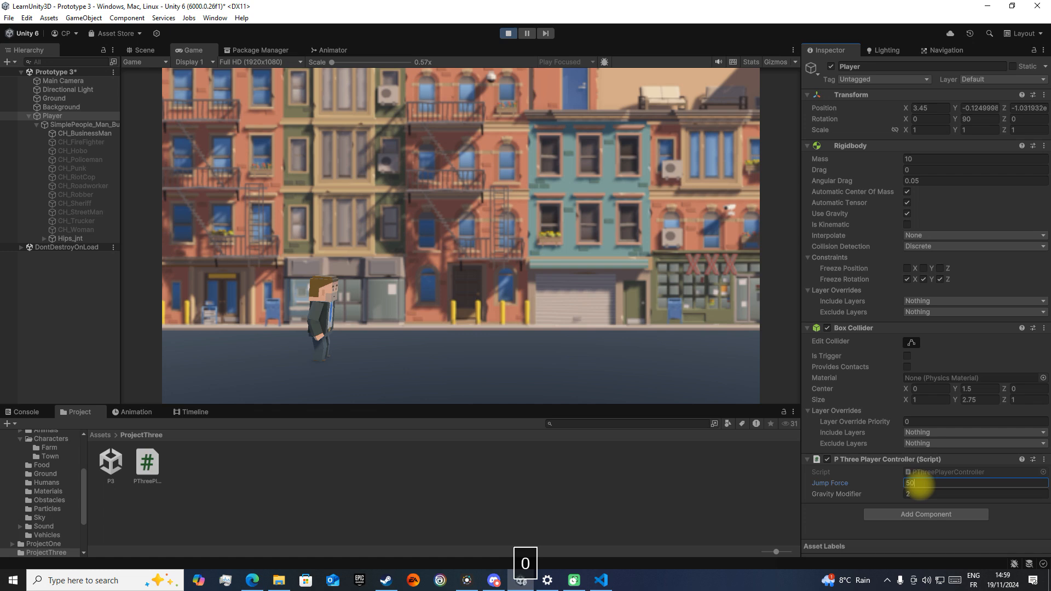
{"action": "type", "text": "50"}
{"action": "left_click", "coordinate": [637, 265]}
{"action": "key", "text": "space"}
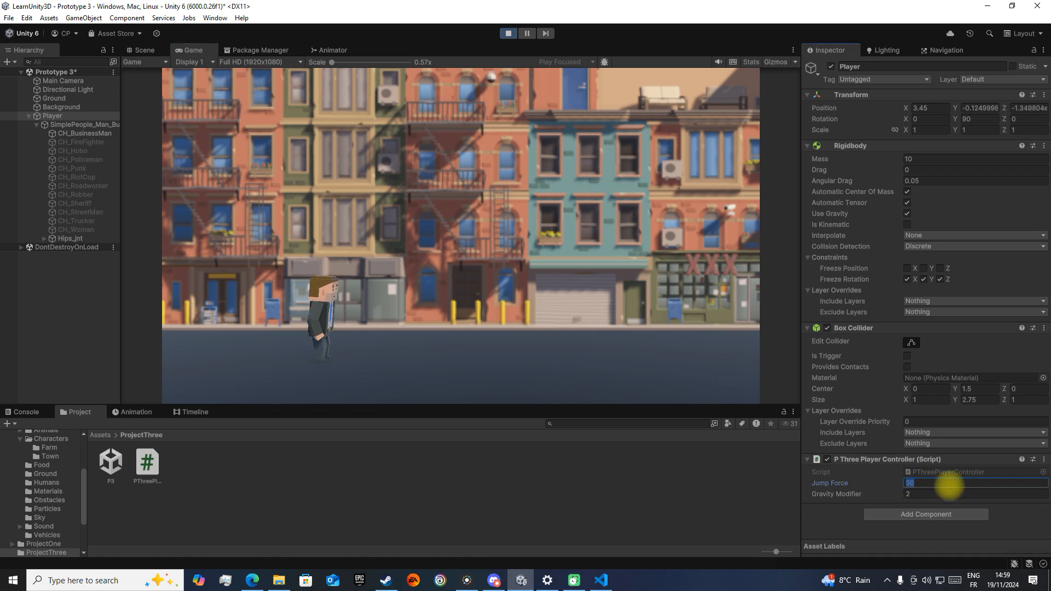
Test the Player's jump in play mode with Jump Force values of 250 and 150
{"action": "key", "text": "Return"}
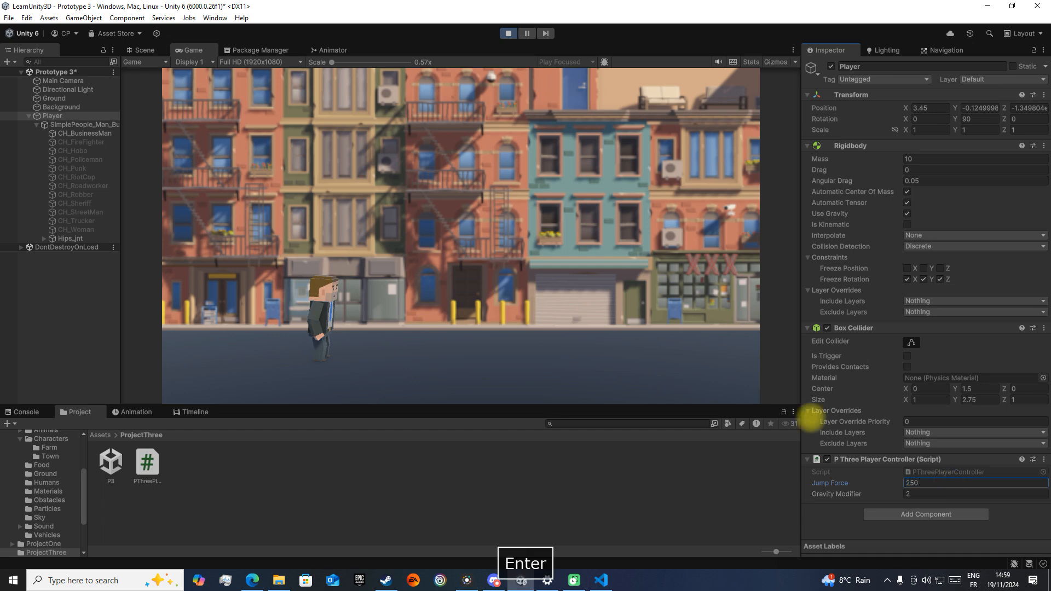
{"action": "left_click", "coordinate": [428, 353]}
{"action": "key", "text": "space"}
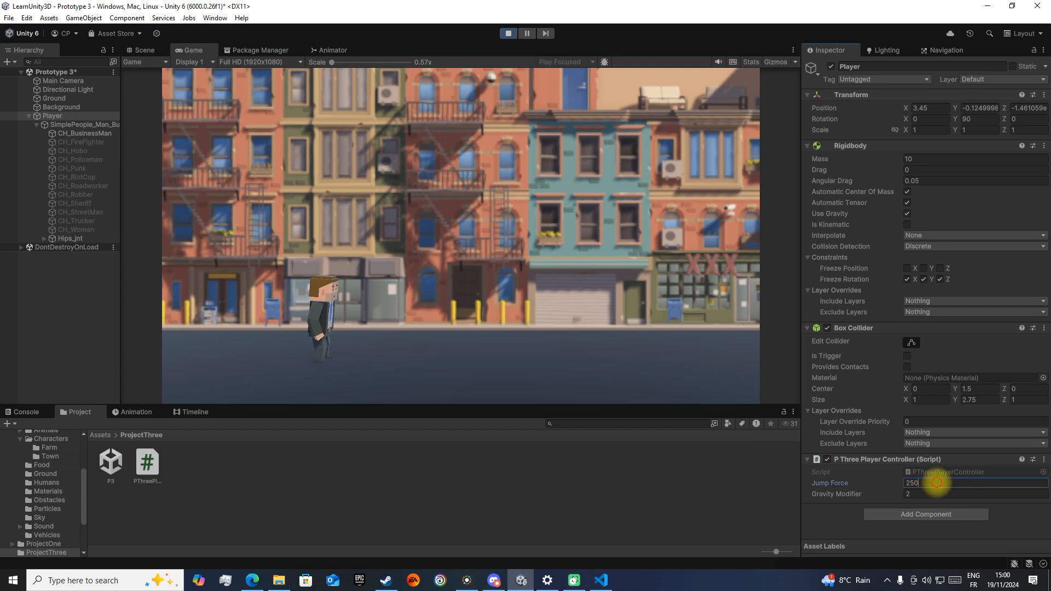
{"action": "left_click", "coordinate": [502, 245]}
{"action": "key", "text": "space"}
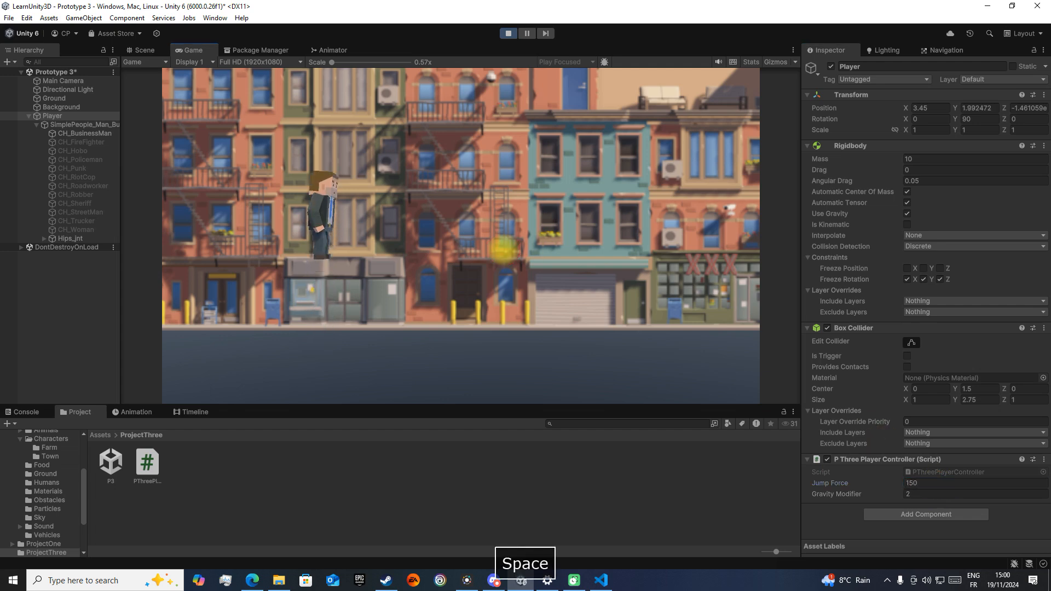
Test the Player's jump in play mode with Jump Force values of 75 and 125
{"action": "left_click", "coordinate": [932, 479]}
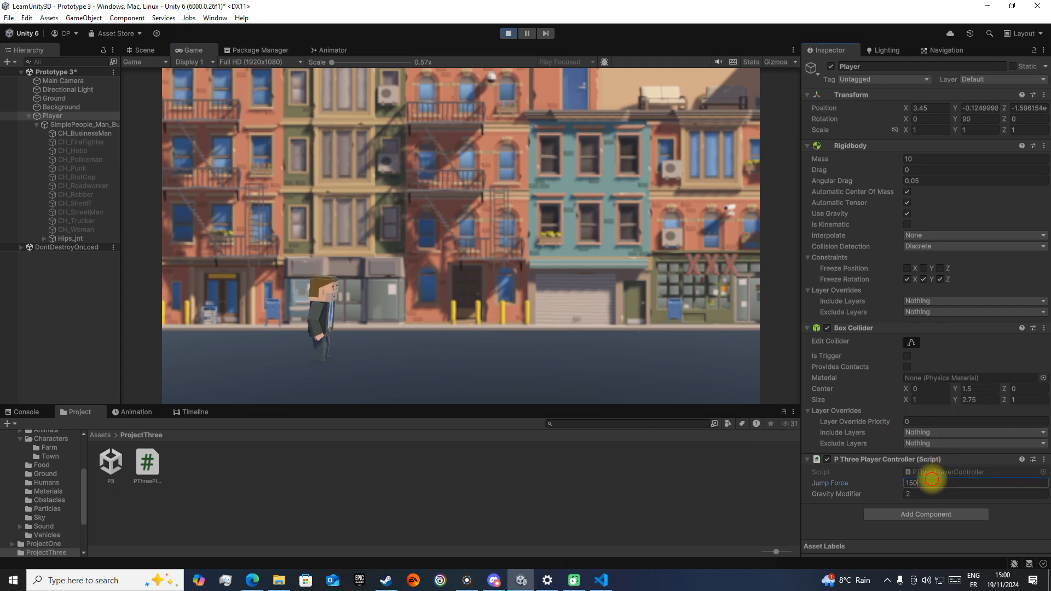
{"action": "type", "text": "75"}
{"action": "key", "text": "space"}
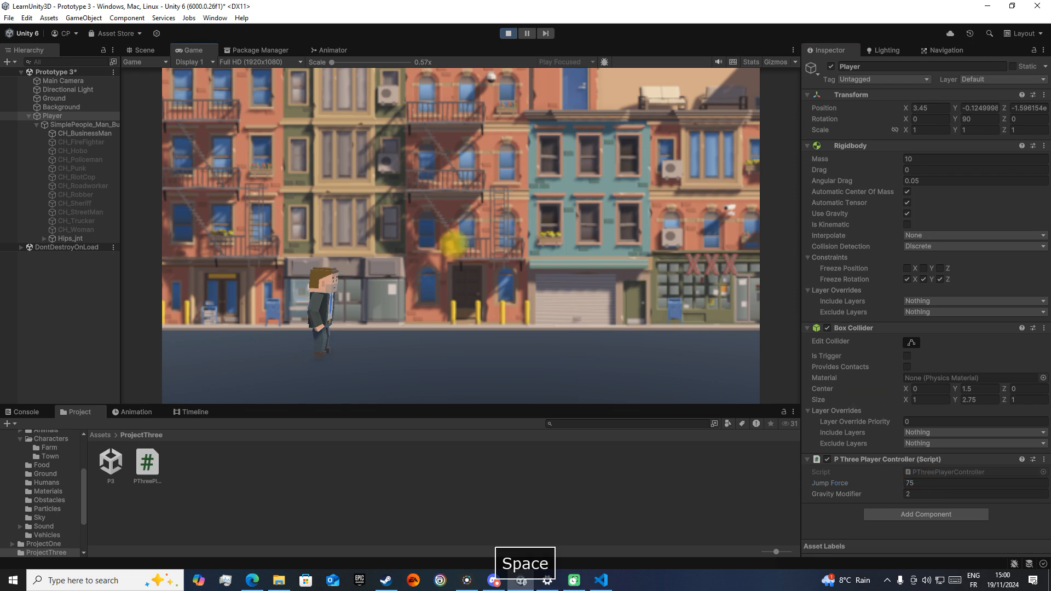
{"action": "left_click", "coordinate": [948, 483]}
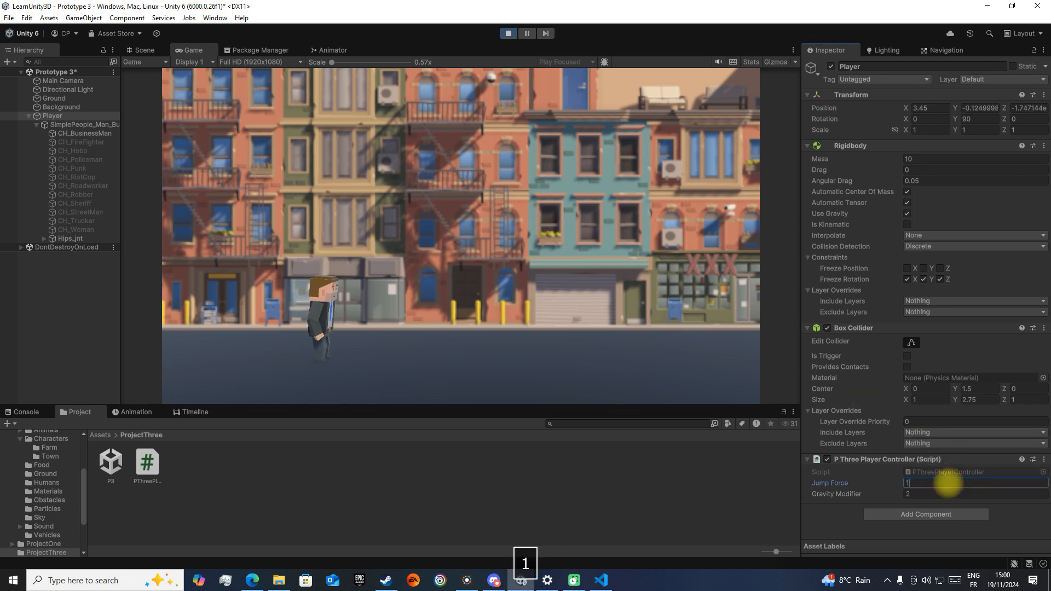
{"action": "type", "text": "125"}
{"action": "left_click", "coordinate": [530, 244]}
{"action": "key", "text": "space"}
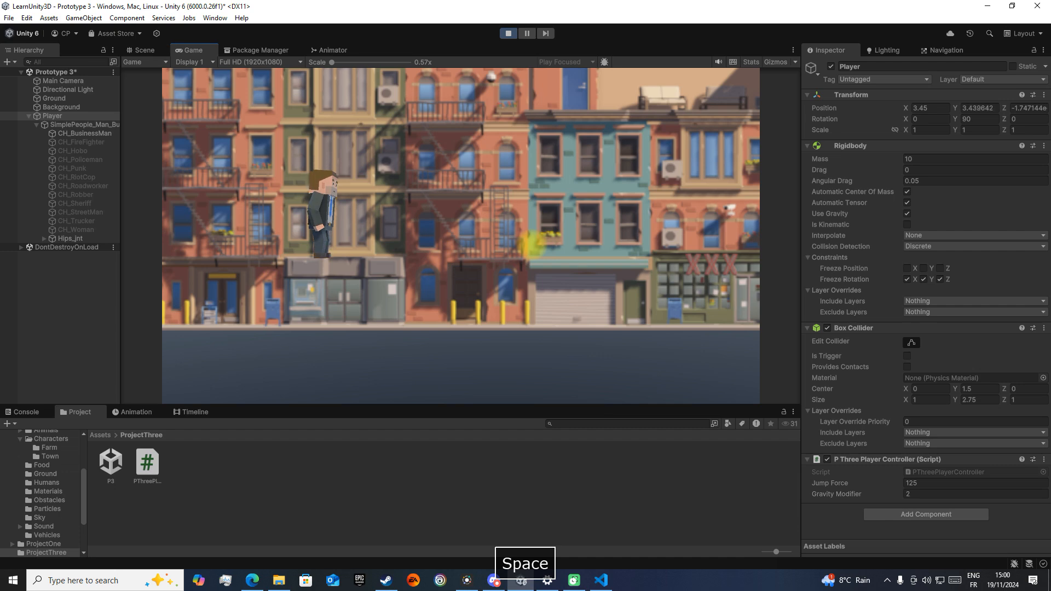
Stop play mode and set the Player's Jump Force to 125
{"action": "left_click", "coordinate": [509, 34]}
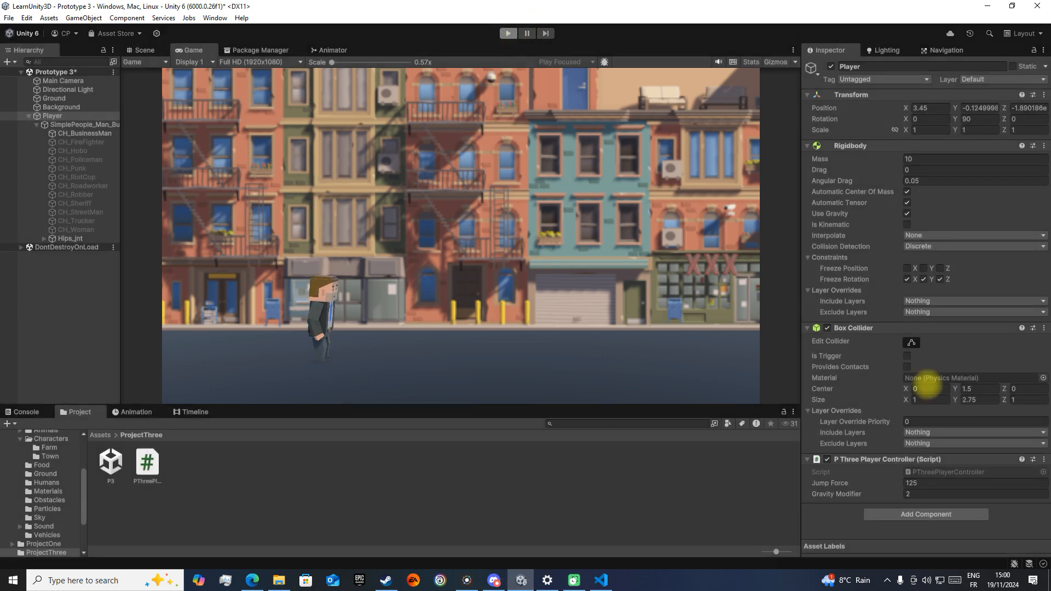
{"action": "left_click", "coordinate": [934, 484]}
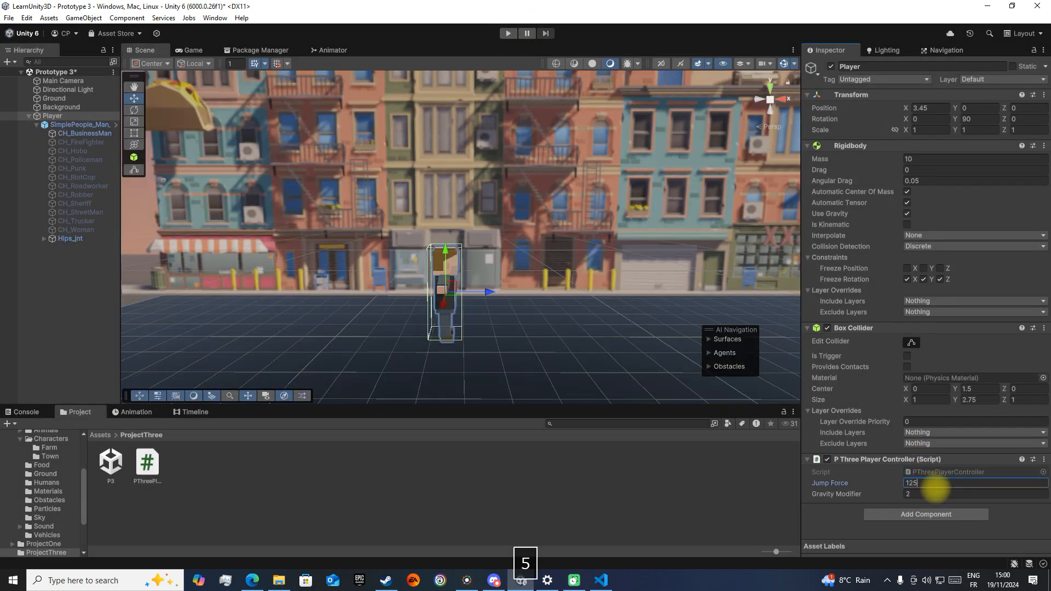
Playtest the Player's jump in Unity's play mode by jumping repeatedly in mid-air, and stop play mode
{"action": "left_click", "coordinate": [500, 239]}
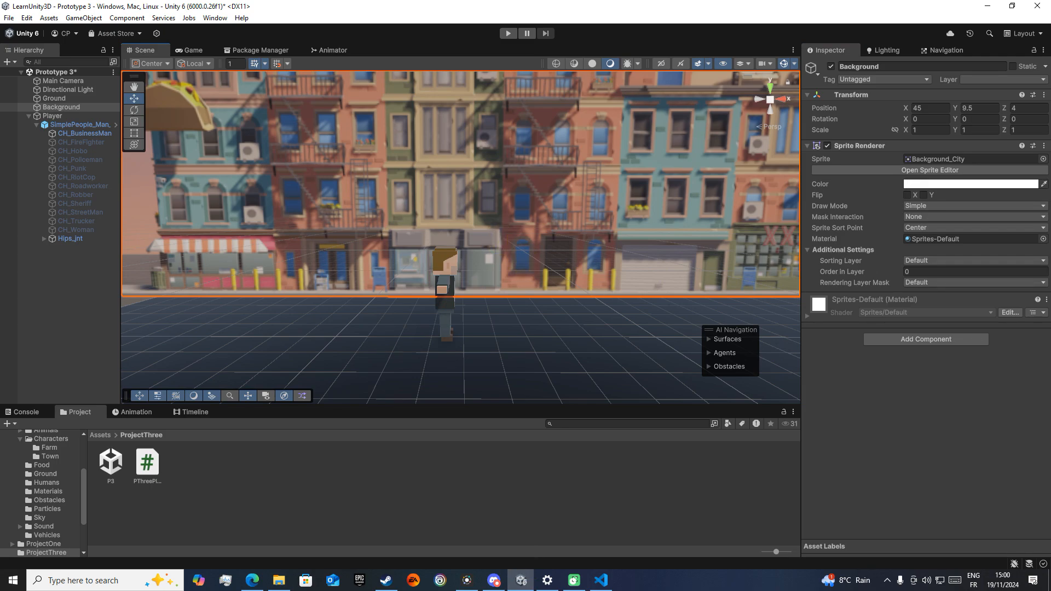
{"action": "left_click", "coordinate": [603, 580]}
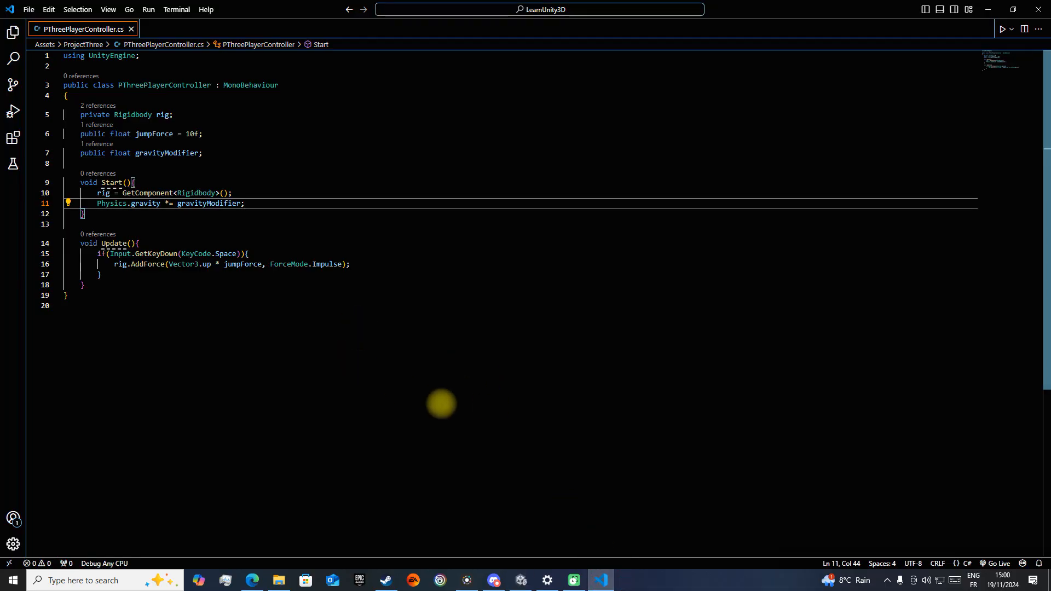
{"action": "left_click", "coordinate": [523, 580]}
{"action": "left_click", "coordinate": [509, 33]}
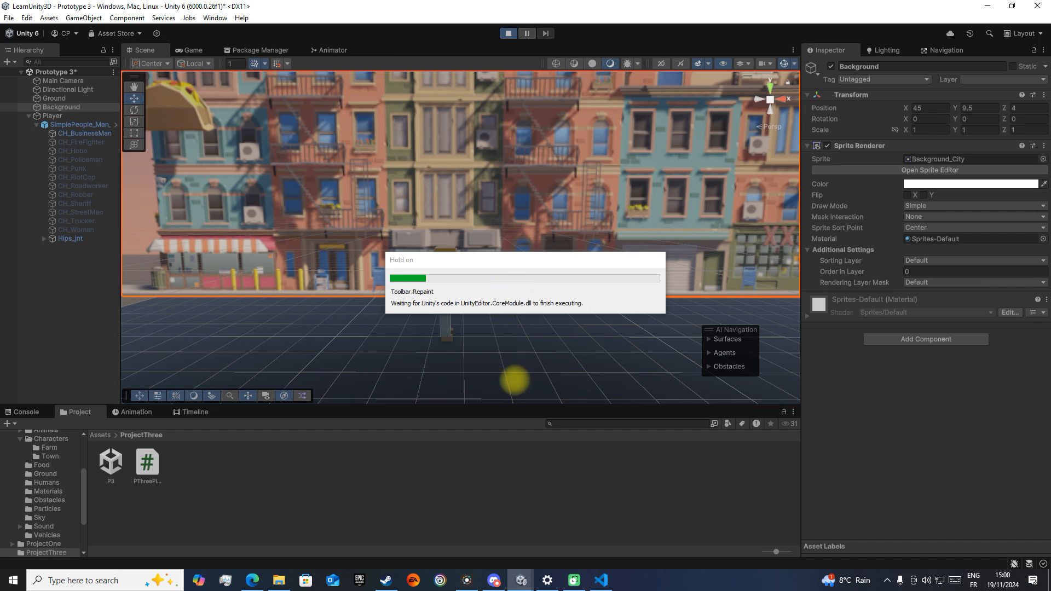
{"action": "key", "text": "space"}
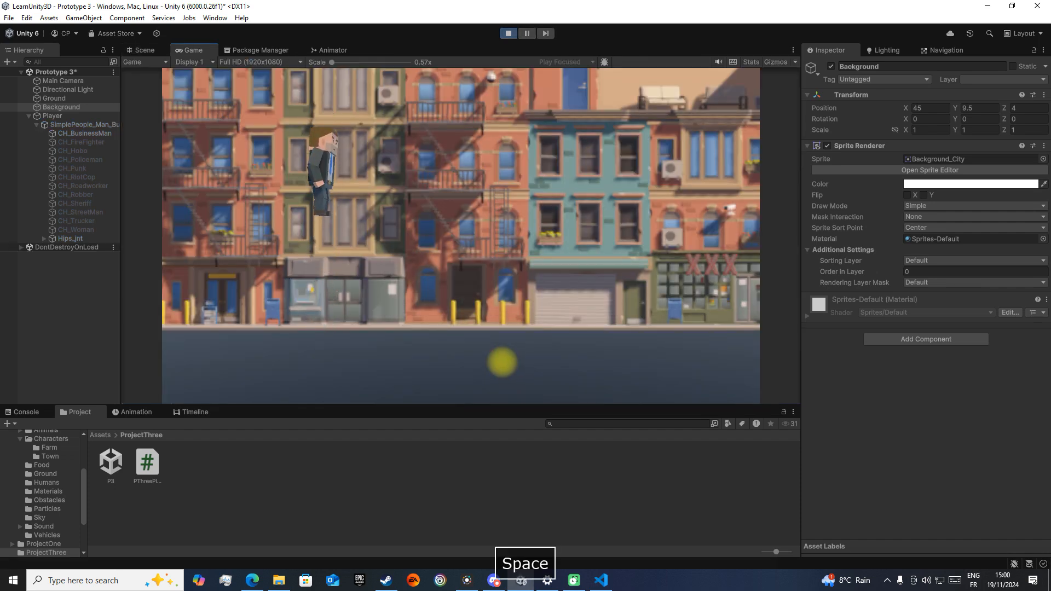
{"action": "key", "text": "space"}
{"action": "key", "text": "space"}
{"action": "key", "text": "space"}
{"action": "key", "text": "space"}
{"action": "key", "text": "space"}
{"action": "key", "text": "space"}
{"action": "key", "text": "space"}
{"action": "key", "text": "space"}
{"action": "key", "text": "space"}
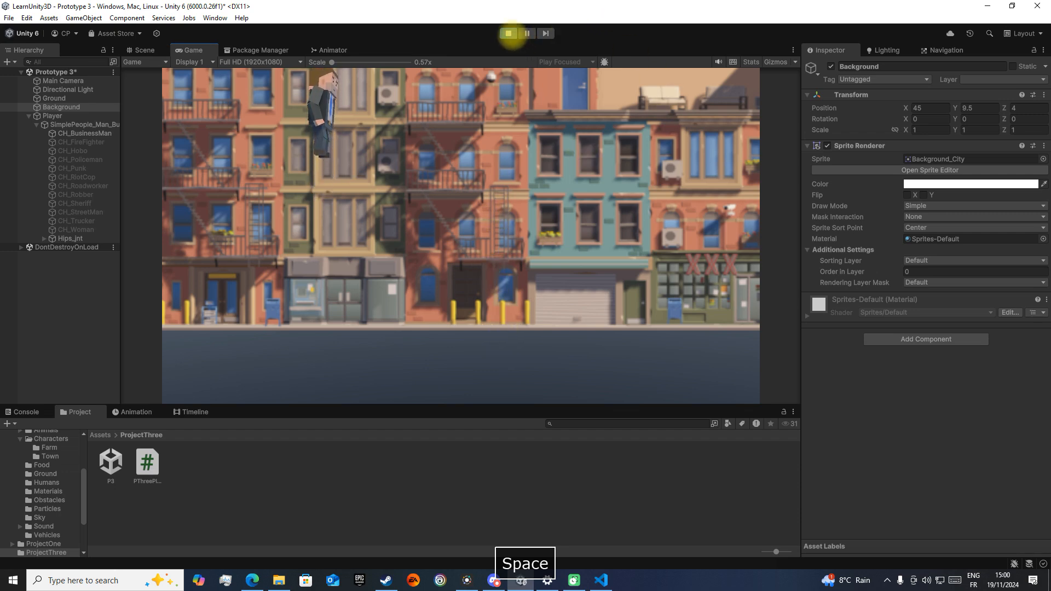
{"action": "key", "text": "space"}
{"action": "key", "text": "space"}
{"action": "key", "text": "space"}
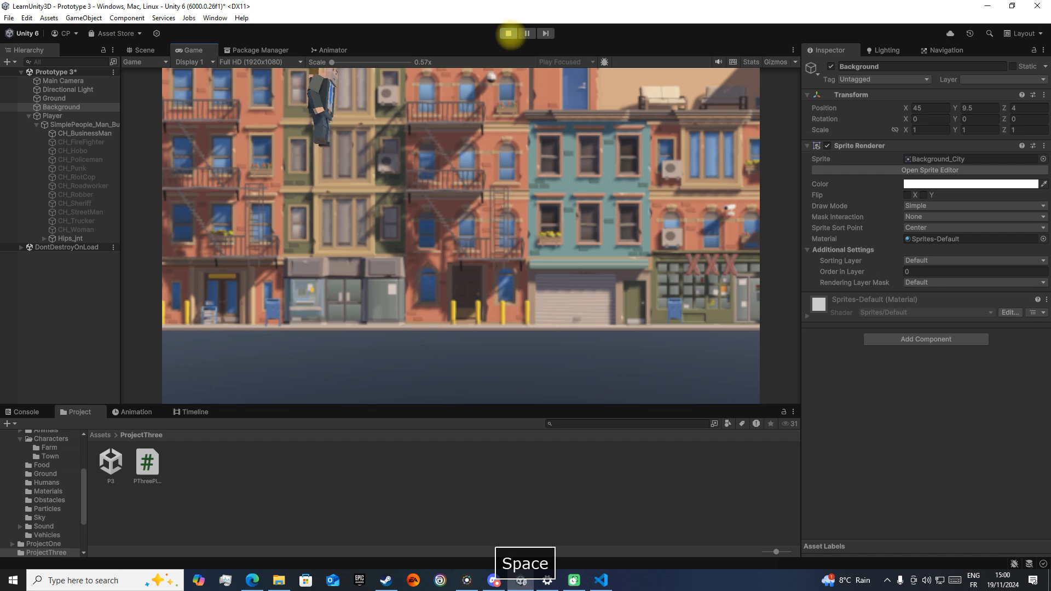
{"action": "left_click", "coordinate": [509, 33]}
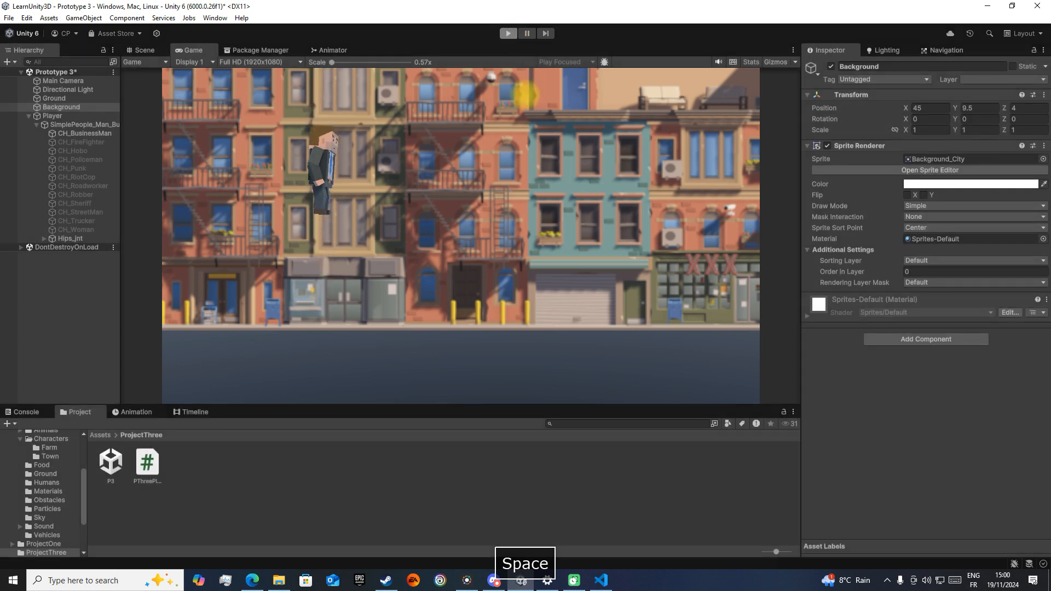
Switch to Visual Studio Code, declare public bool isGrounded = true below gravityModifier in PThreePlayerController.cs, and save the script
{"action": "left_click", "coordinate": [601, 580]}
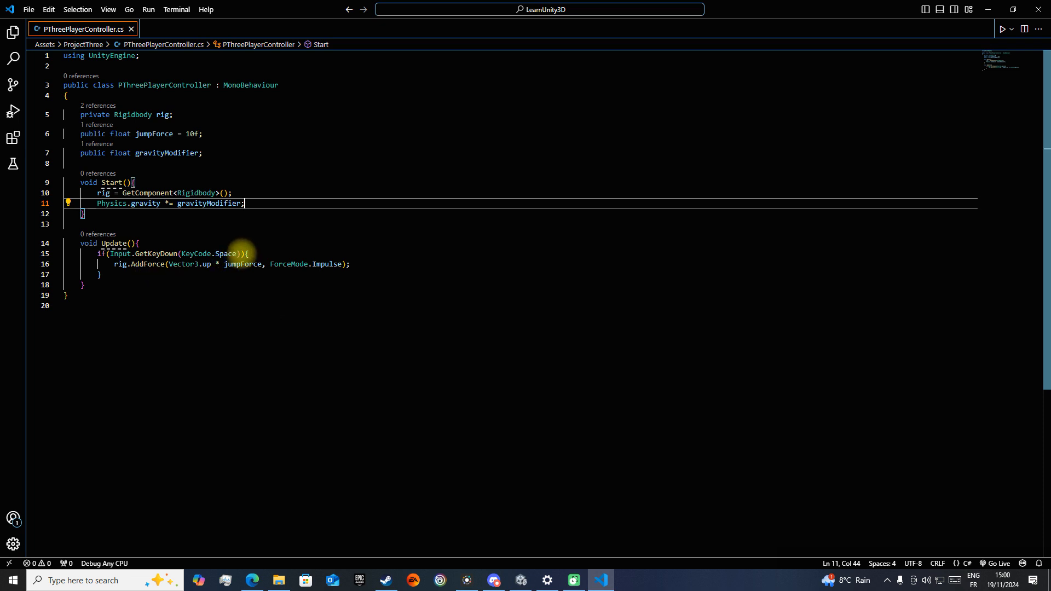
{"action": "left_click", "coordinate": [206, 154]}
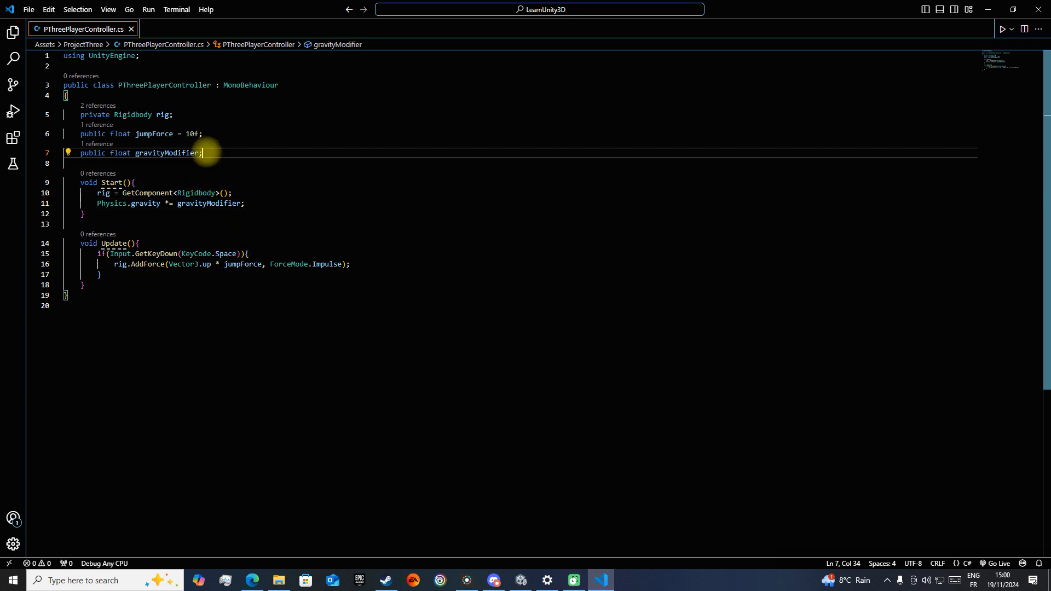
{"action": "key", "text": "Return"}
{"action": "key", "text": "Return"}
{"action": "type", "text": "pub"}
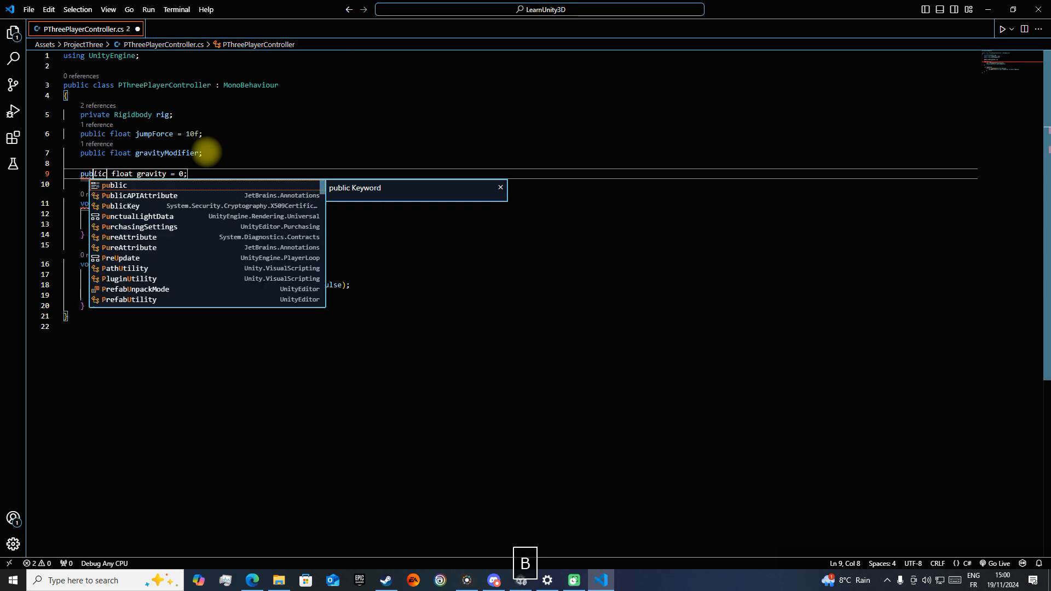
{"action": "type", "text": "lic bool "}
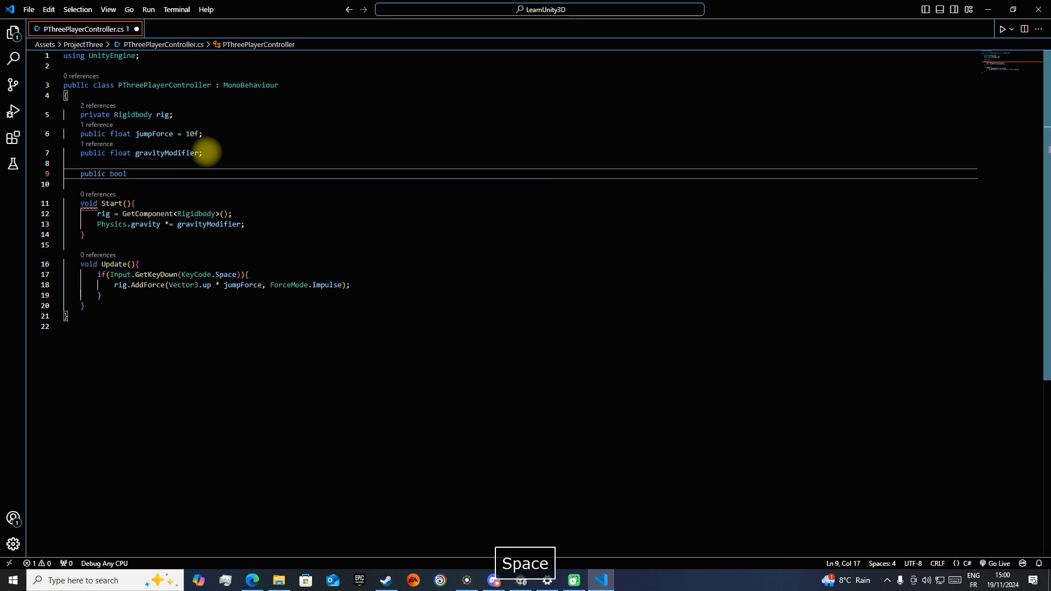
{"action": "type", "text": "isGr"}
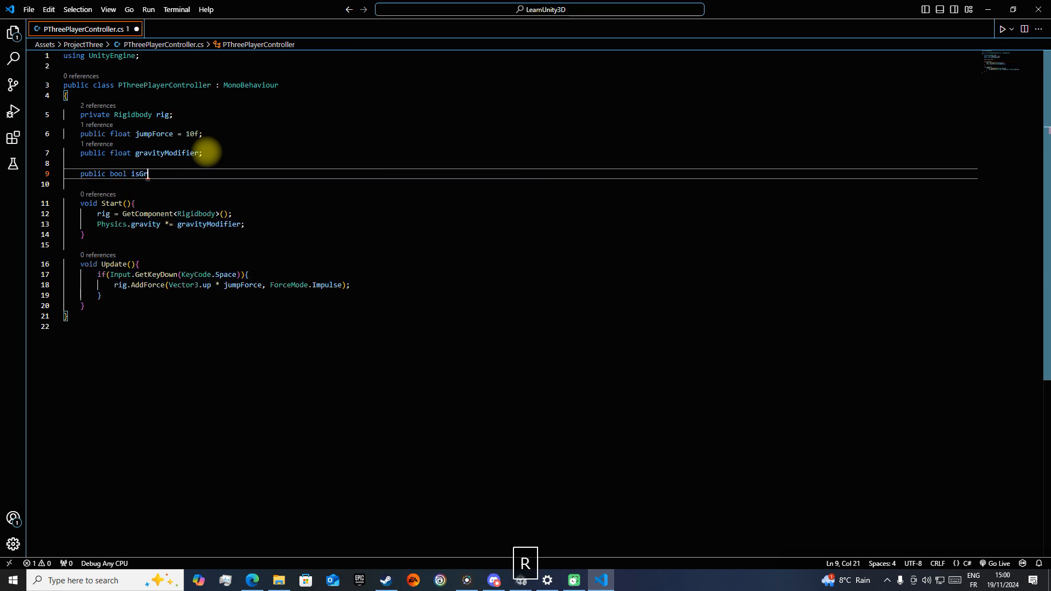
{"action": "type", "text": "ounded = tr;"}
{"action": "key", "text": "Tab"}
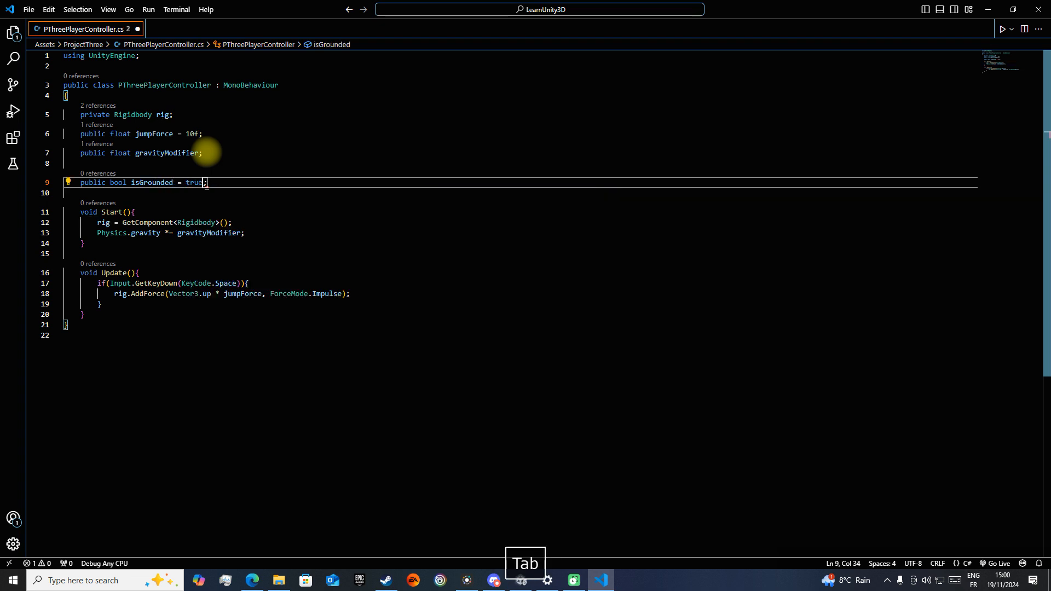
{"action": "key", "text": "ctrl+s"}
Extend the Space key condition in Update with && isGrounded
{"action": "left_click", "coordinate": [239, 283]}
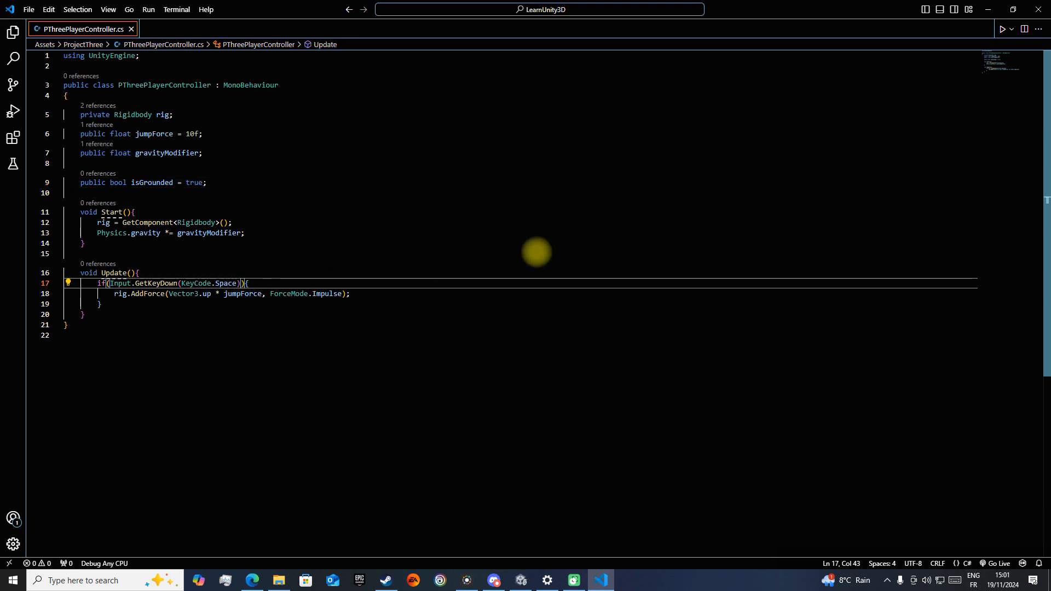
{"action": "type", "text": "&&"}
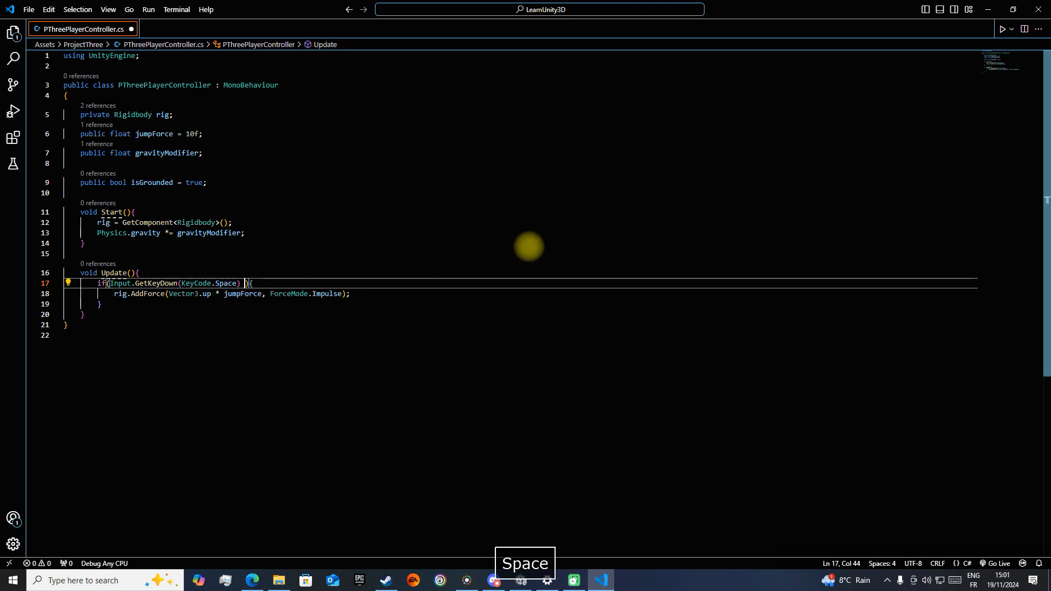
{"action": "type", "text": " isGrounded"}
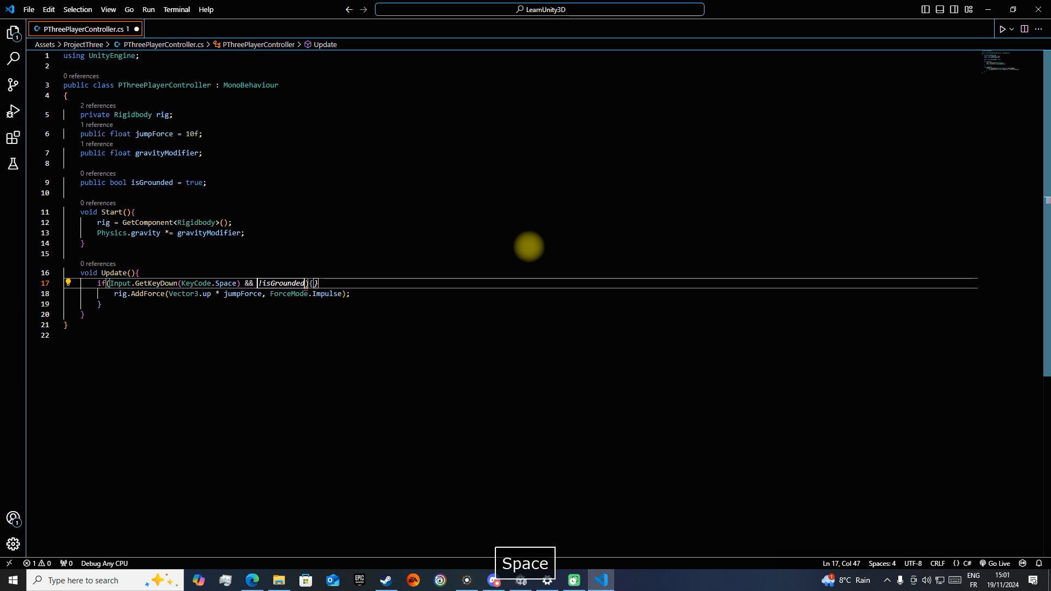
{"action": "key", "text": "Right"}
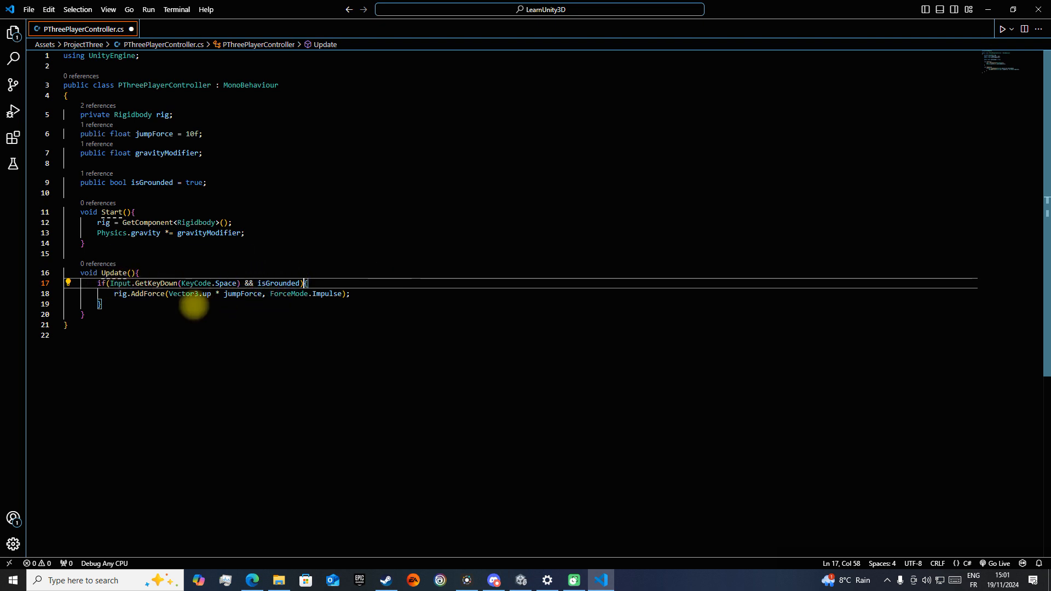
Add the comment "// && is a AND statement meaning both sides, have to be true (or false)" above the jump condition
{"action": "left_click", "coordinate": [122, 314]}
{"action": "left_click", "coordinate": [144, 272]}
{"action": "key", "text": "Return"}
{"action": "type", "text": "// &&"}
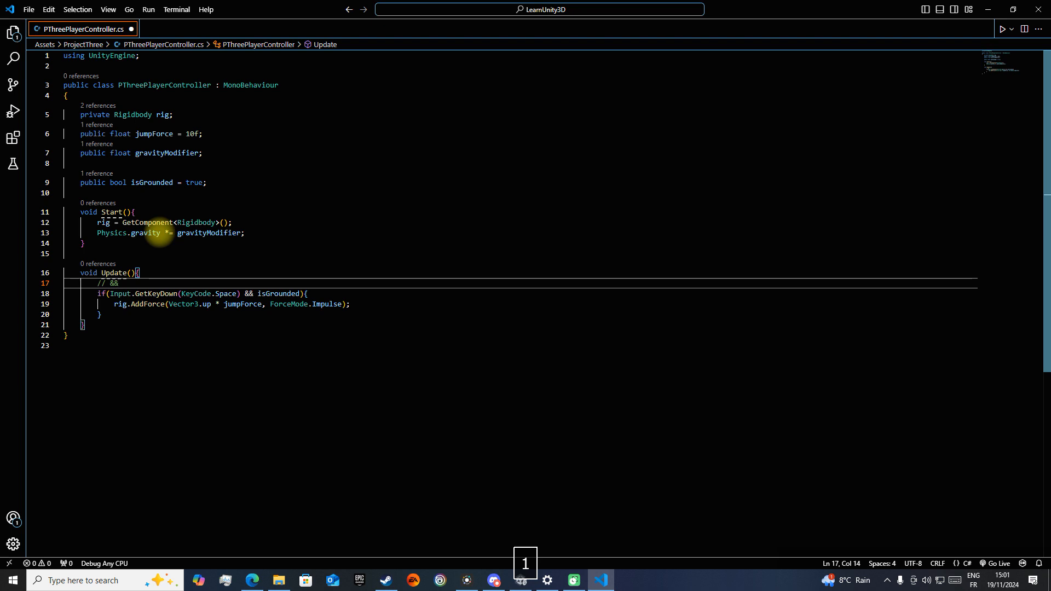
{"action": "type", "text": " is a AND stat"}
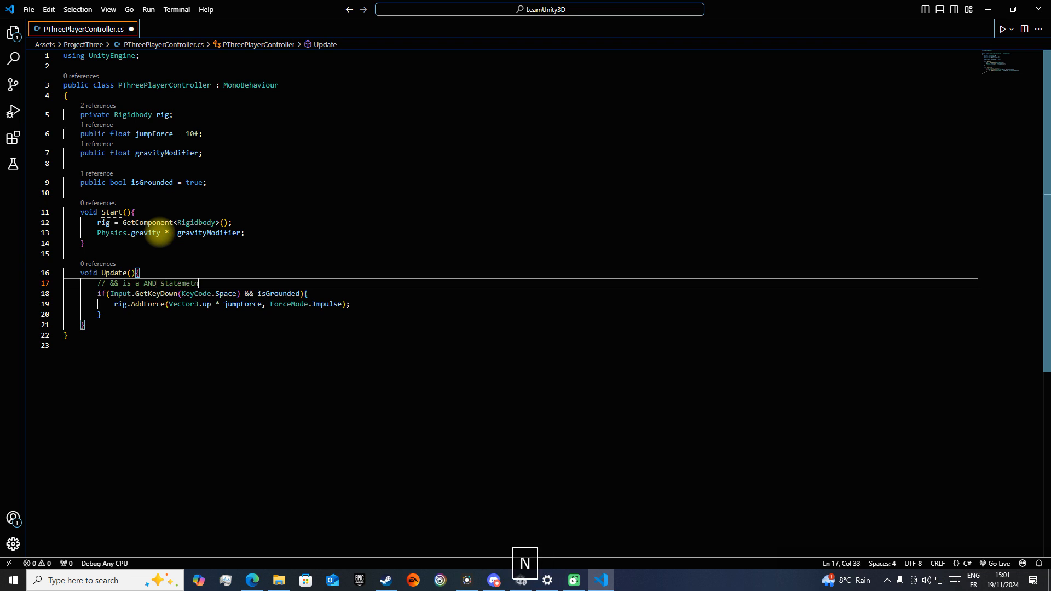
{"action": "type", "text": "emetr"}
{"action": "key", "text": "BackSpace"}
{"action": "key", "text": "BackSpace"}
{"action": "type", "text": "nt meaning both sides, have to be true ("}
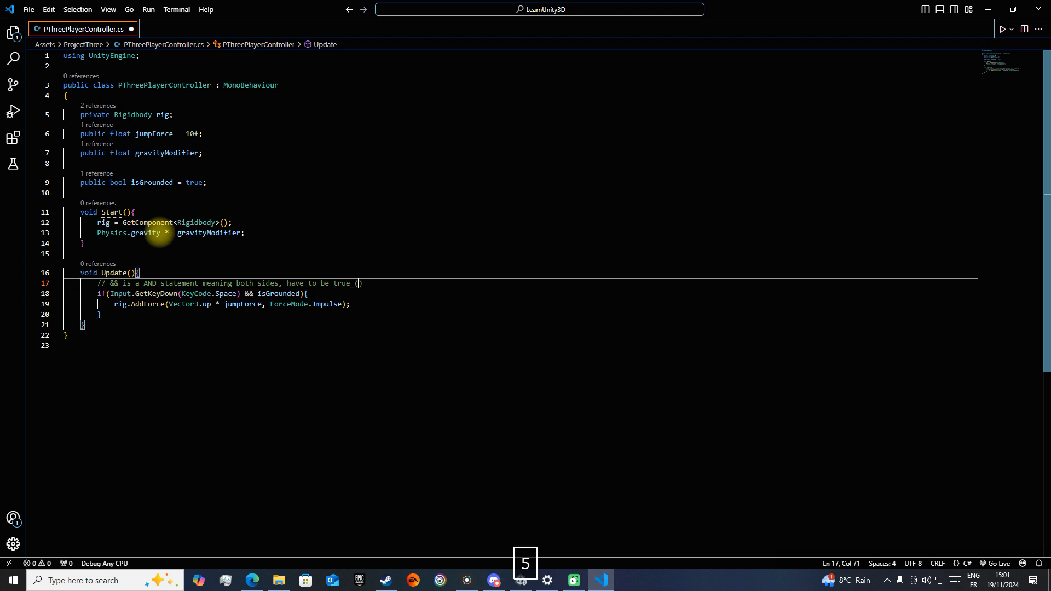
{"action": "type", "text": "or fa"}
{"action": "key", "text": "Right"}
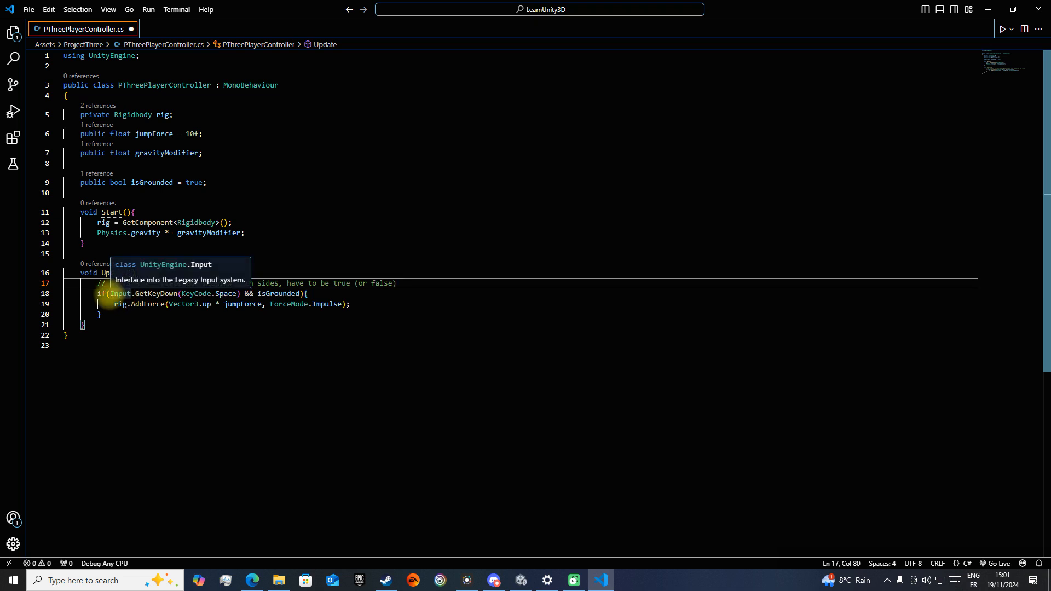
{"action": "double_click", "coordinate": [115, 294]}
{"action": "left_click_drag", "start_coordinate": [140, 300], "coordinate": [305, 288]}
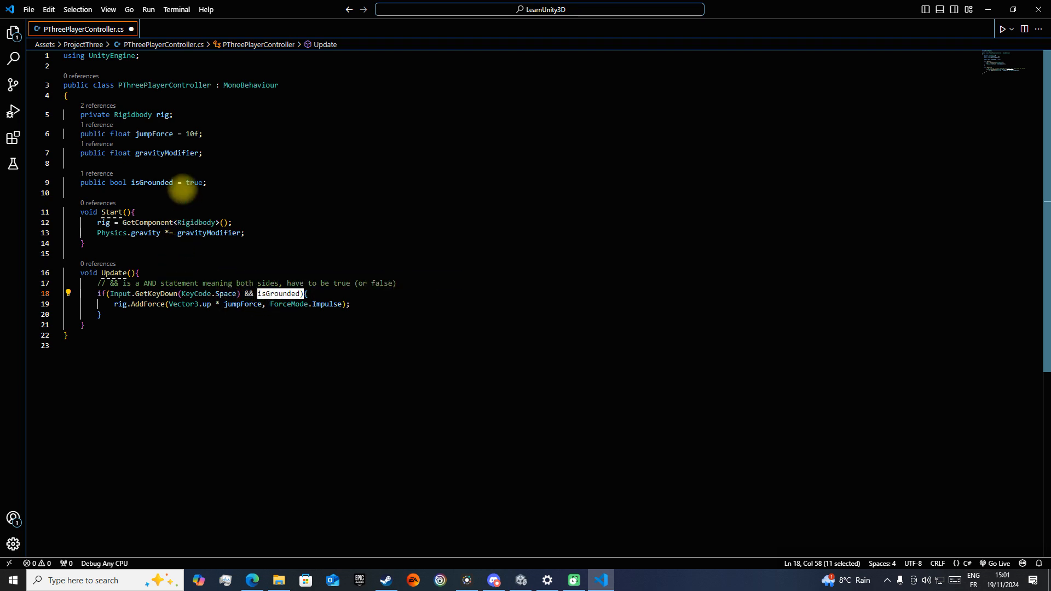
Add isGrounded = false; below the AddForce line inside the jump condition, and save the script
{"action": "left_click", "coordinate": [363, 305]}
{"action": "key", "text": "Return"}
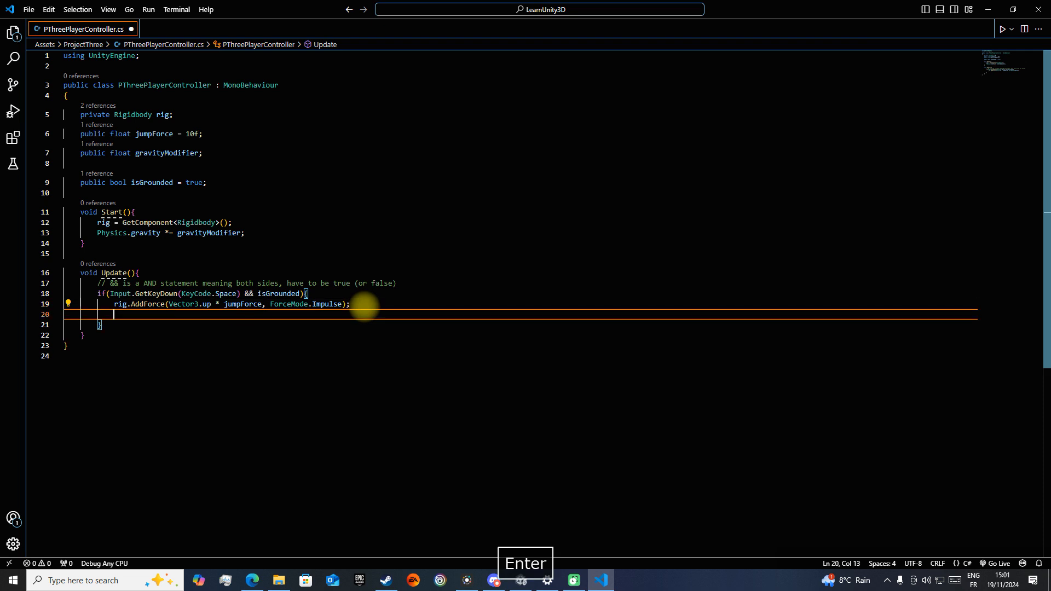
{"action": "type", "text": "is"}
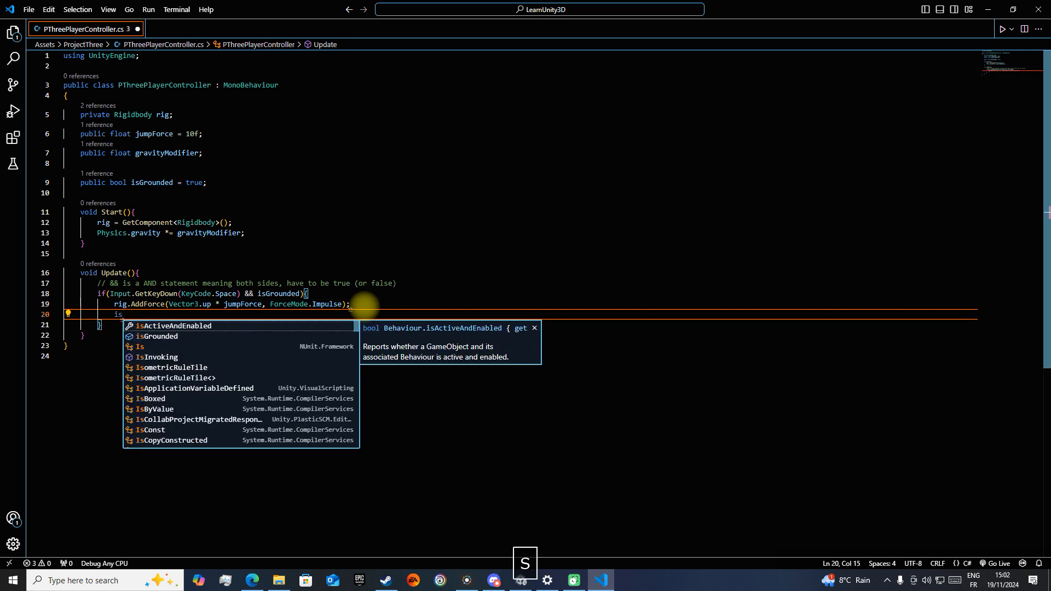
{"action": "key", "text": "Down"}
{"action": "key", "text": "Tab"}
{"action": "type", "text": "= fal"}
{"action": "key", "text": "Tab"}
{"action": "type", "text": ";"}
{"action": "key", "text": "ctrl+s"}
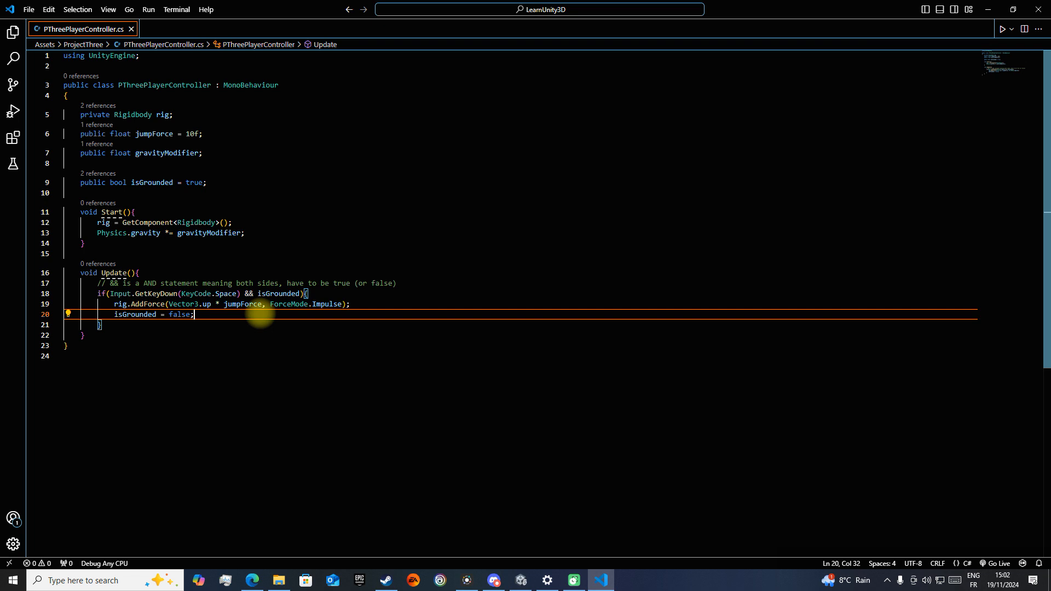
Add an empty private void OnCollisionEnter(Collision other) method below Update, removing the duplicated private void
{"action": "left_click", "coordinate": [101, 335]}
{"action": "key", "text": "Return"}
{"action": "key", "text": "Return"}
{"action": "type", "text": "pr"}
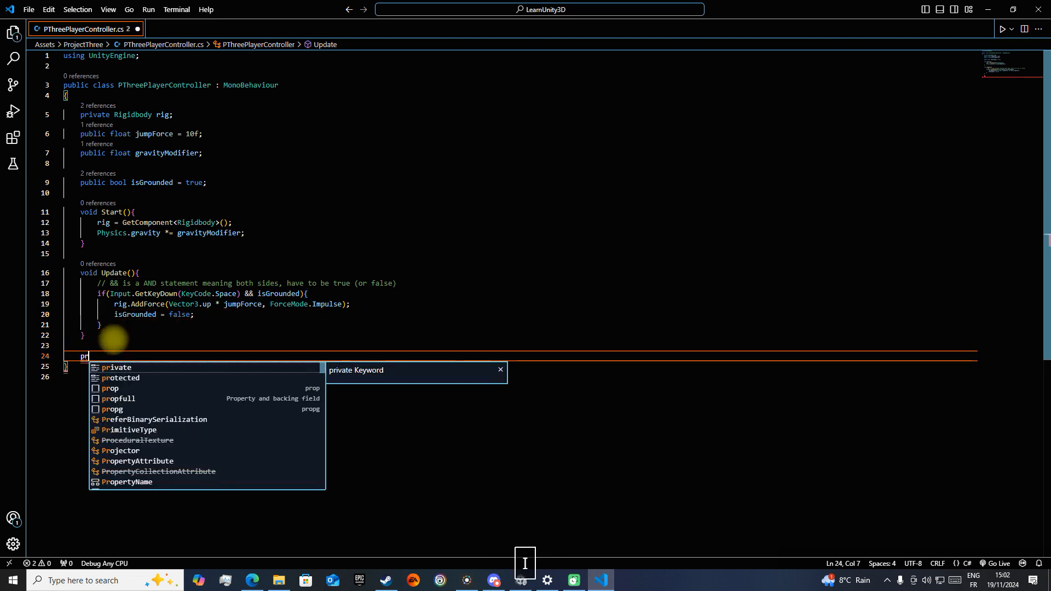
{"action": "type", "text": "ivate void O"}
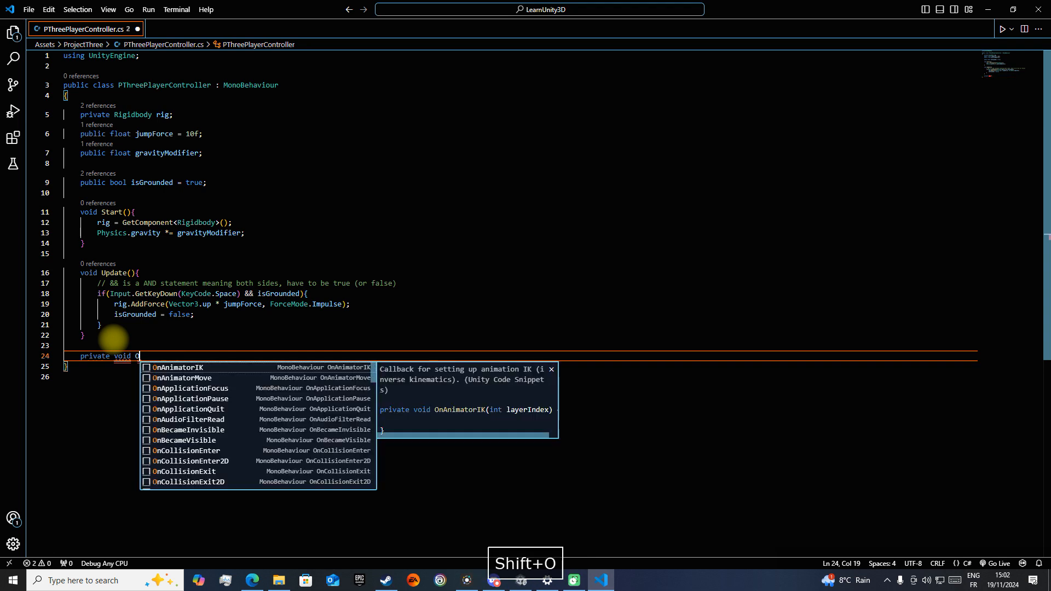
{"action": "type", "text": "nCol"}
{"action": "key", "text": "Tab"}
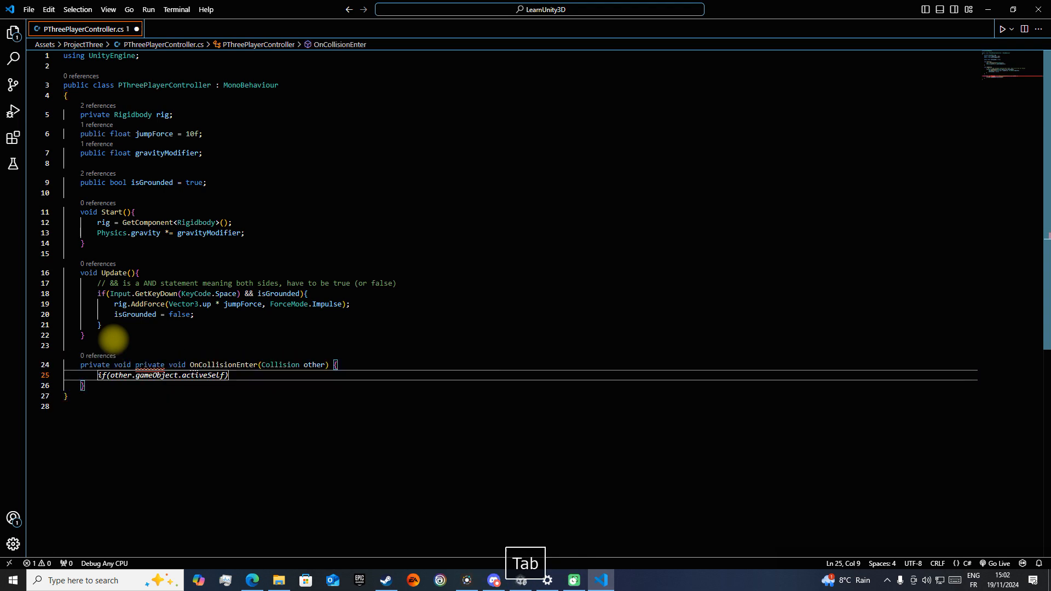
{"action": "left_click_drag", "start_coordinate": [136, 365], "coordinate": [81, 365]}
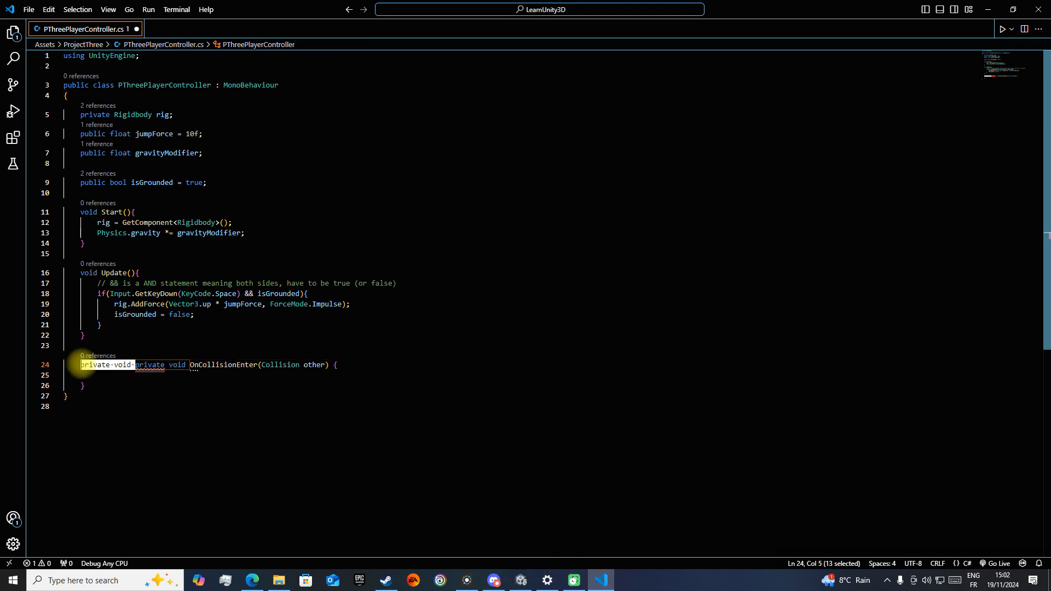
{"action": "key", "text": "BackSpace"}
{"action": "left_click", "coordinate": [218, 381]}
{"action": "left_click", "coordinate": [218, 376]}
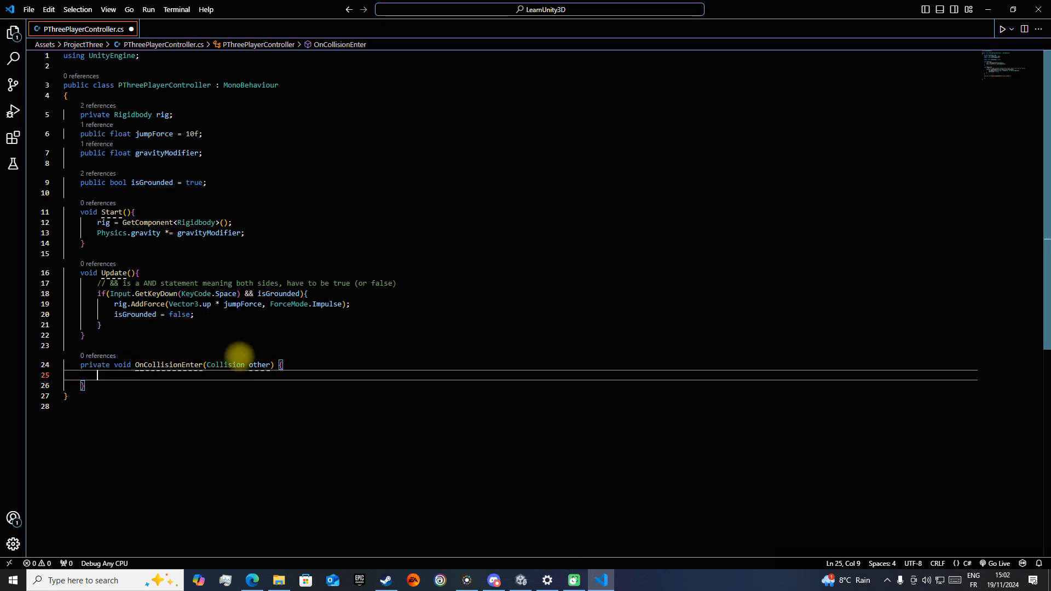
Set isGrounded = true; inside OnCollisionEnter and save the script
{"action": "type", "text": "is"}
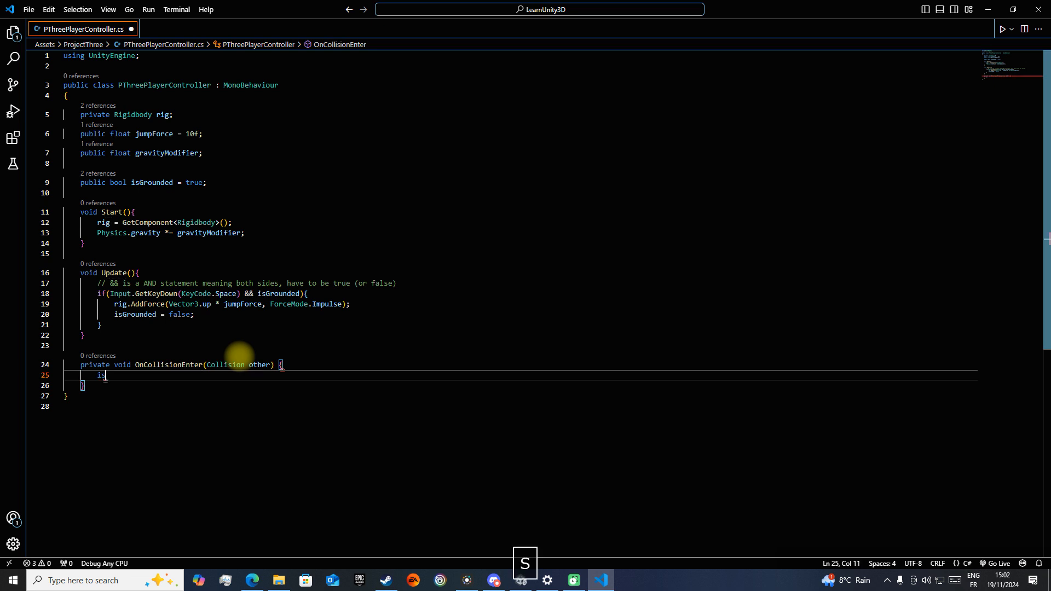
{"action": "type", "text": "G"}
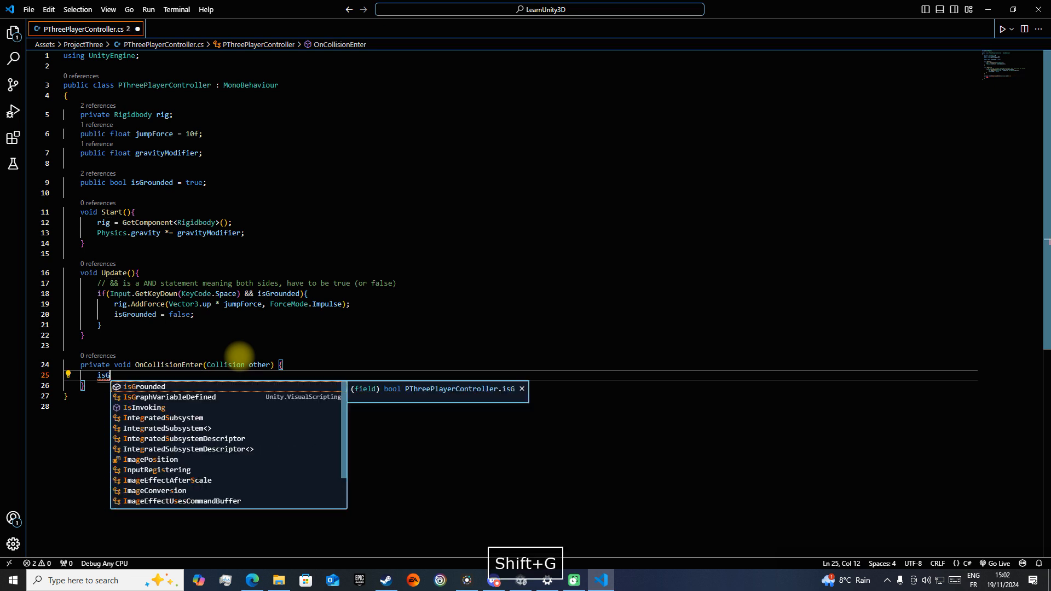
{"action": "key", "text": "Tab"}
{"action": "type", "text": "= true,"}
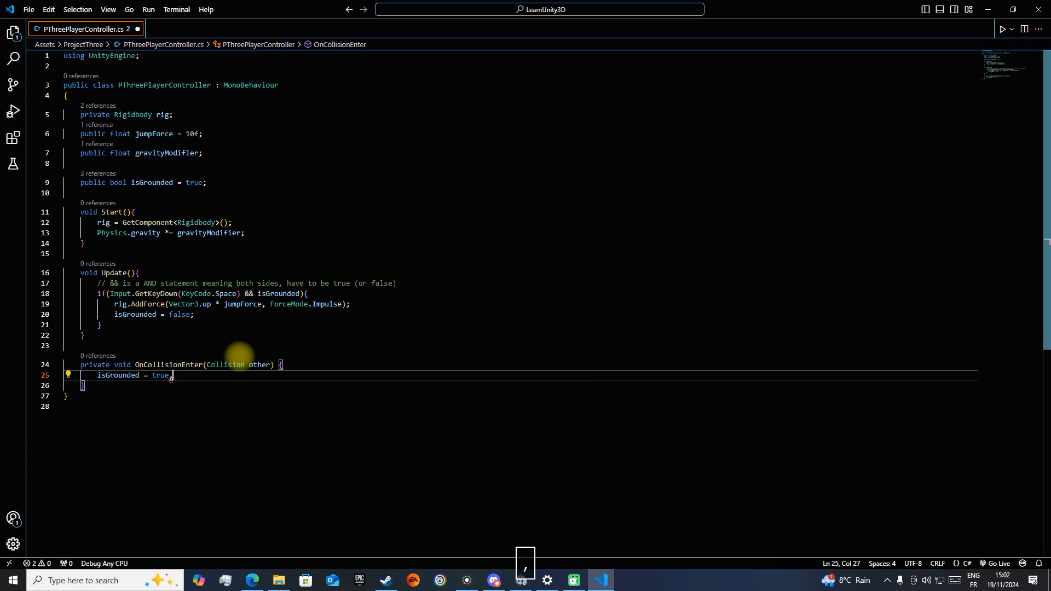
{"action": "key", "text": "BackSpace"}
{"action": "type", "text": ";"}
{"action": "key", "text": "ctrl+s"}
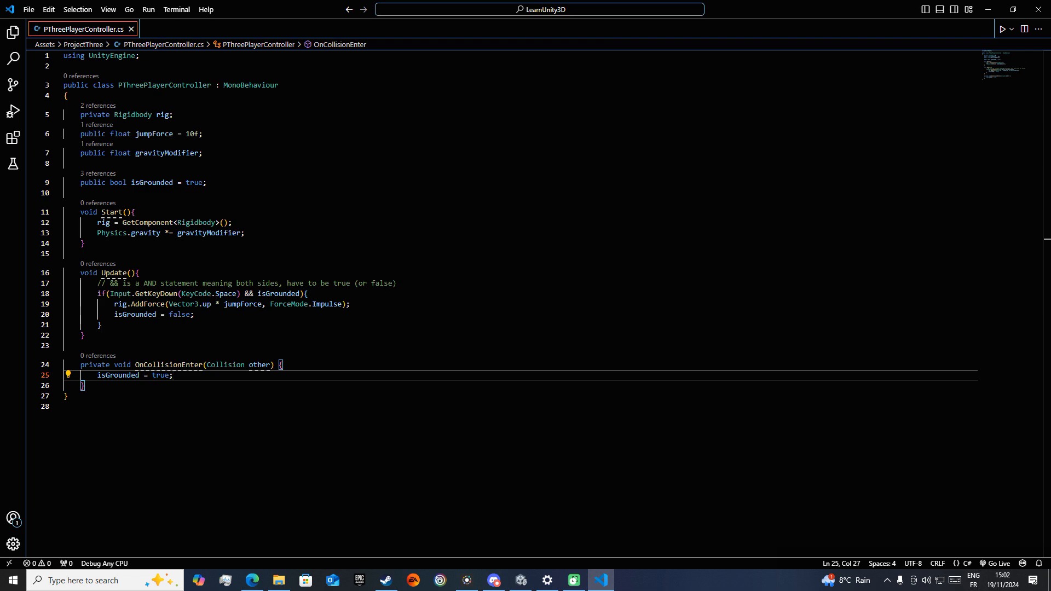
{"action": "left_click", "coordinate": [575, 580]}
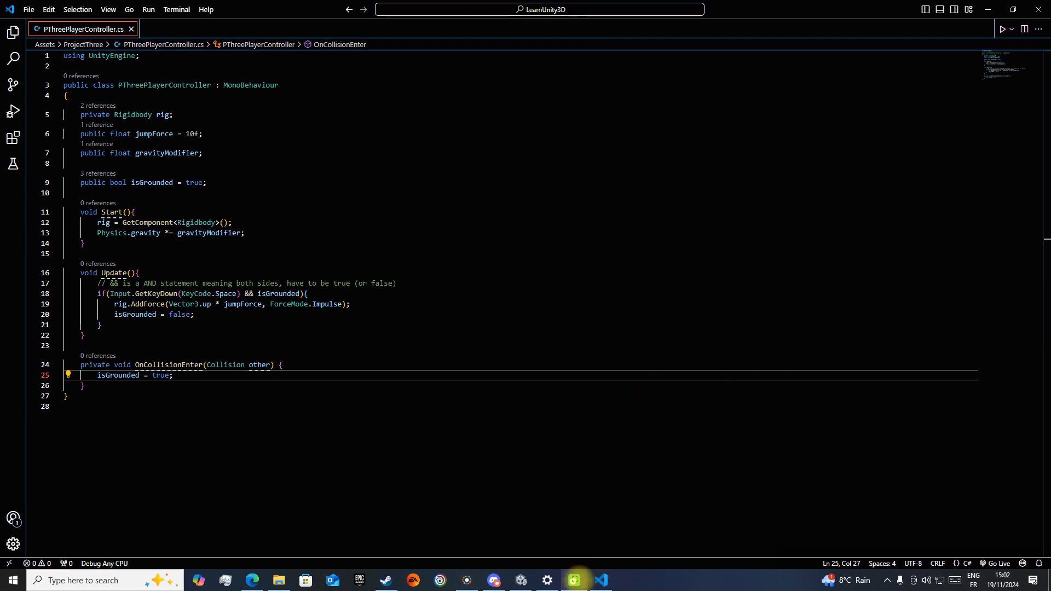
Switch to Unity, select the Player and collapse its Rigidbody and Box Collider components, leaving the player controller script settings expanded
{"action": "left_click", "coordinate": [521, 580]}
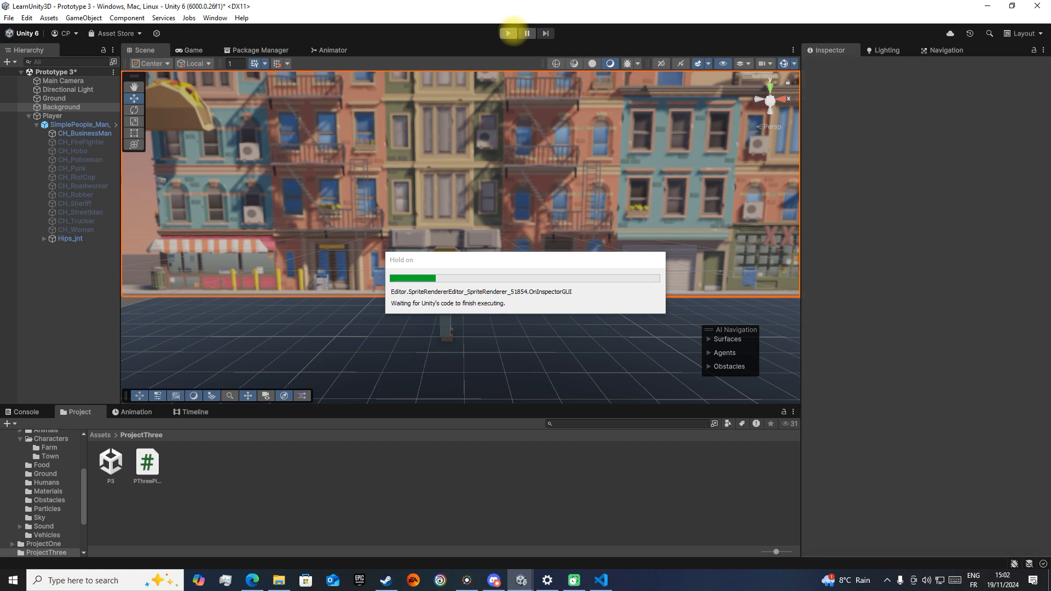
{"action": "left_click", "coordinate": [71, 115]}
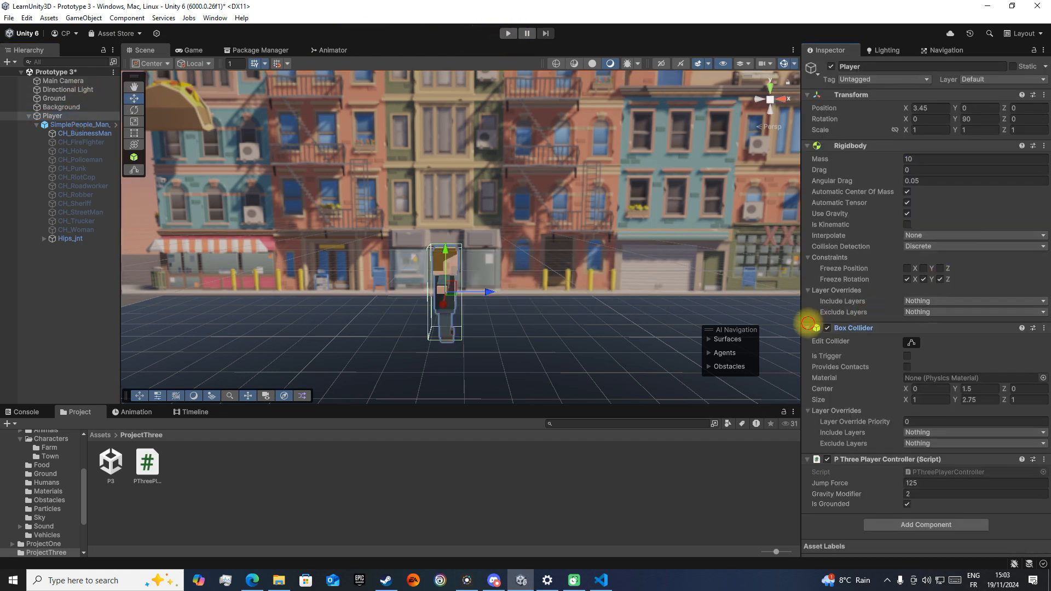
{"action": "left_click", "coordinate": [809, 328]}
{"action": "left_click", "coordinate": [810, 145]}
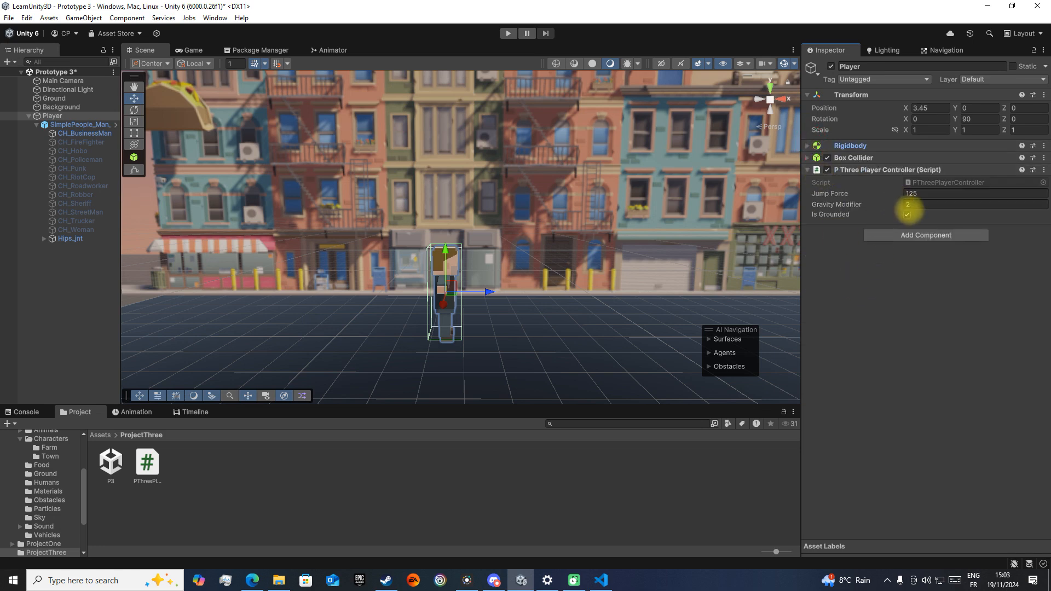
Play the scene, make the Player jump several times while checking the Is Grounded state, and stop the playtest
{"action": "left_click", "coordinate": [508, 34]}
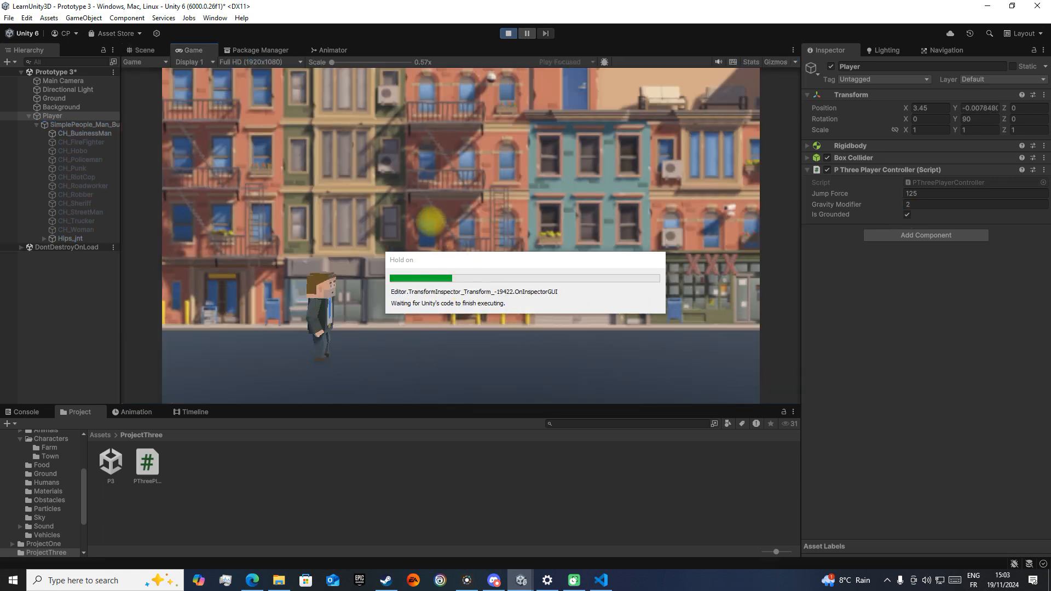
{"action": "key", "text": "space"}
{"action": "key", "text": "space"}
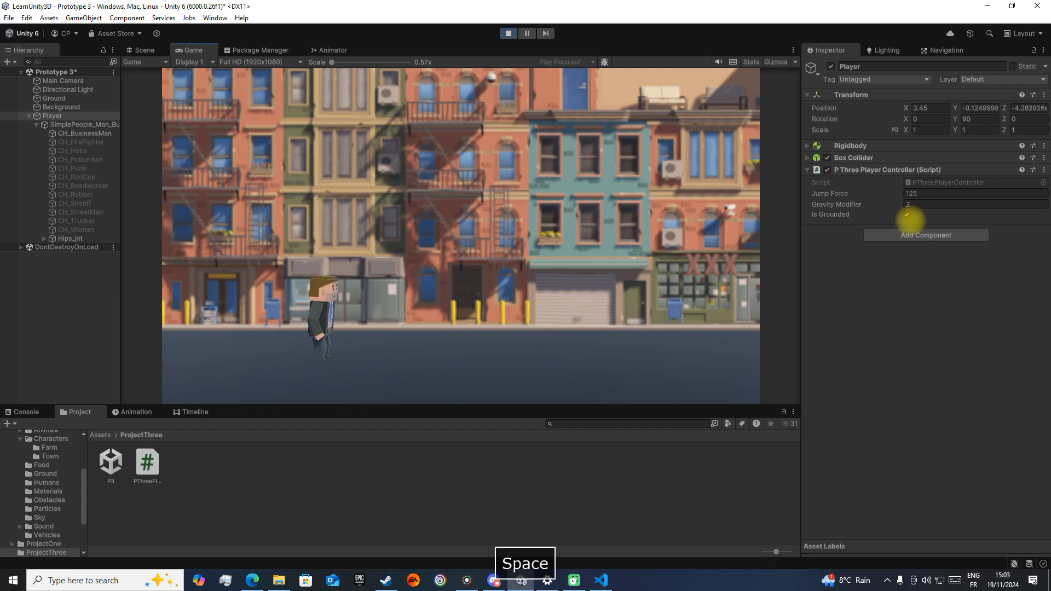
{"action": "key", "text": "space"}
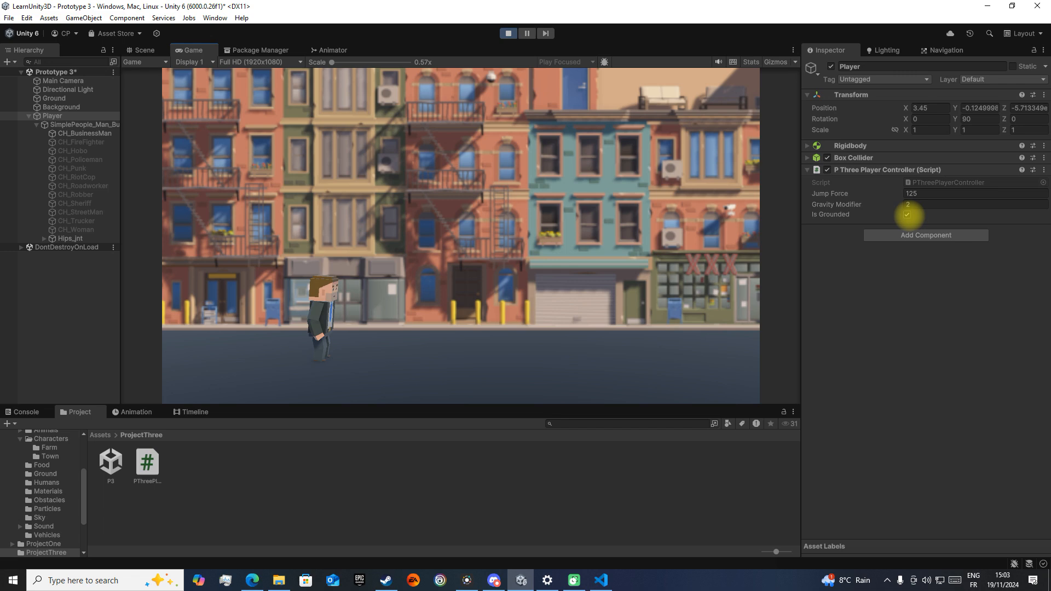
{"action": "key", "text": "space"}
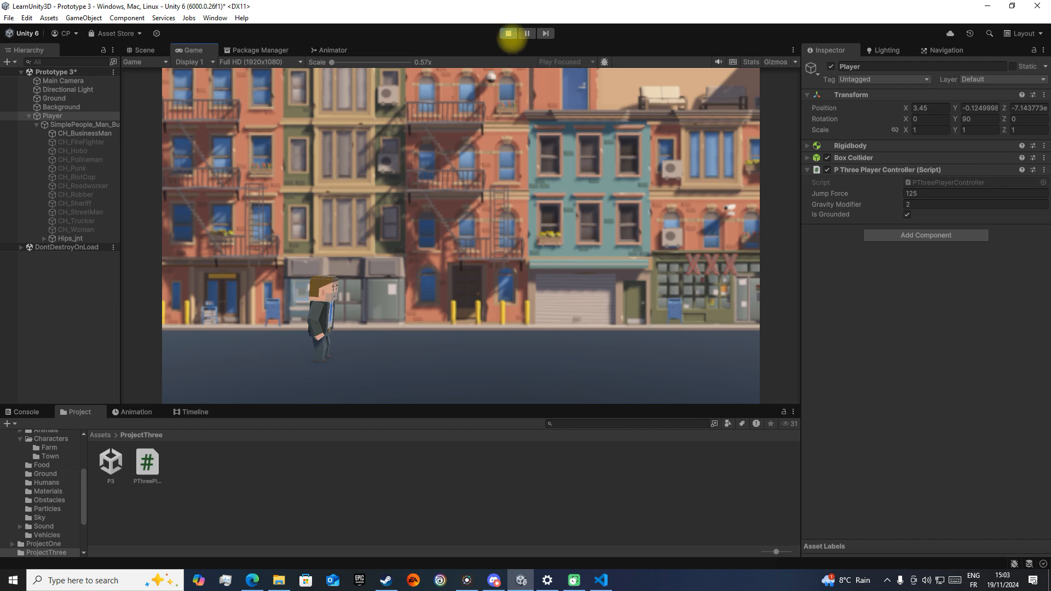
{"action": "left_click", "coordinate": [508, 34]}
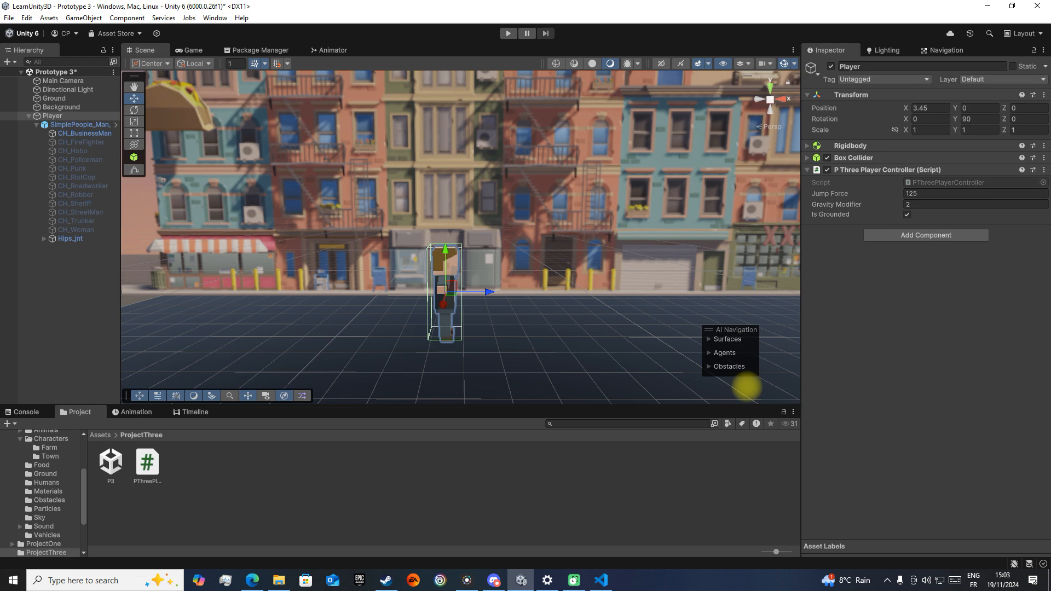
Deselect the Player, save the Prototype 3 scene, and select the businessman character model inside Player
{"action": "left_click", "coordinate": [83, 301]}
{"action": "key", "text": "ctrl+s"}
{"action": "left_click", "coordinate": [439, 291]}
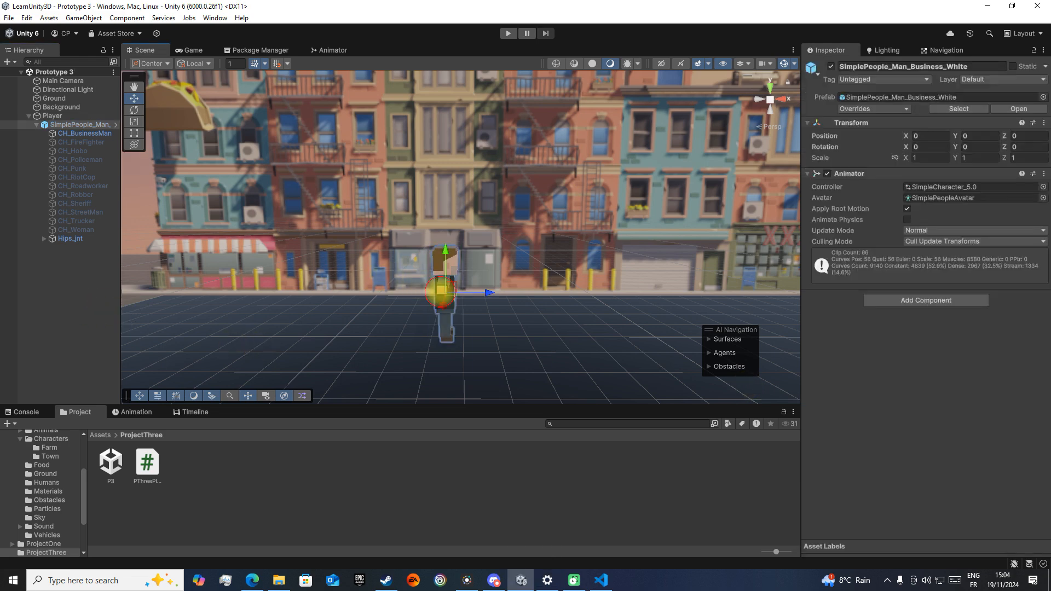